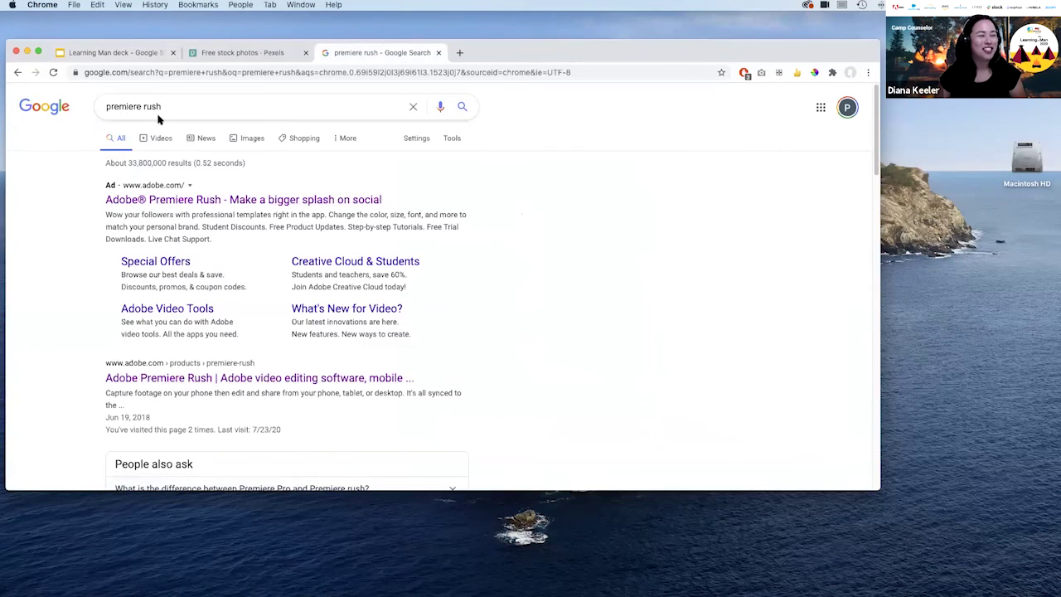
Open Adobe's Premiere Rush product page, start the free download, and decline opening the Creative Cloud Desktop App
{"action": "left_click", "coordinate": [175, 380]}
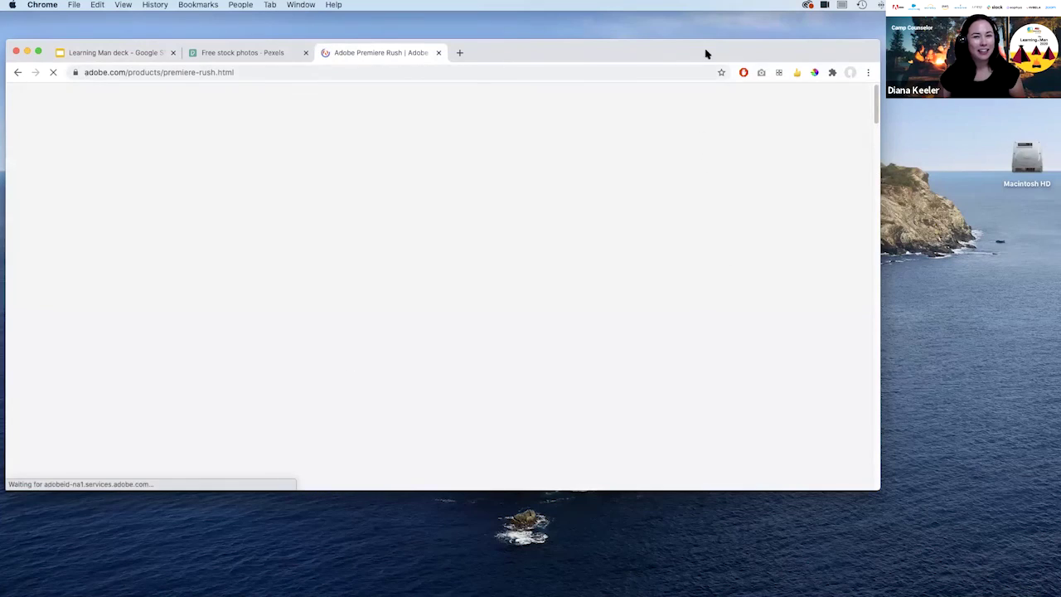
{"action": "left_click_drag", "start_coordinate": [705, 54], "coordinate": [703, 31]}
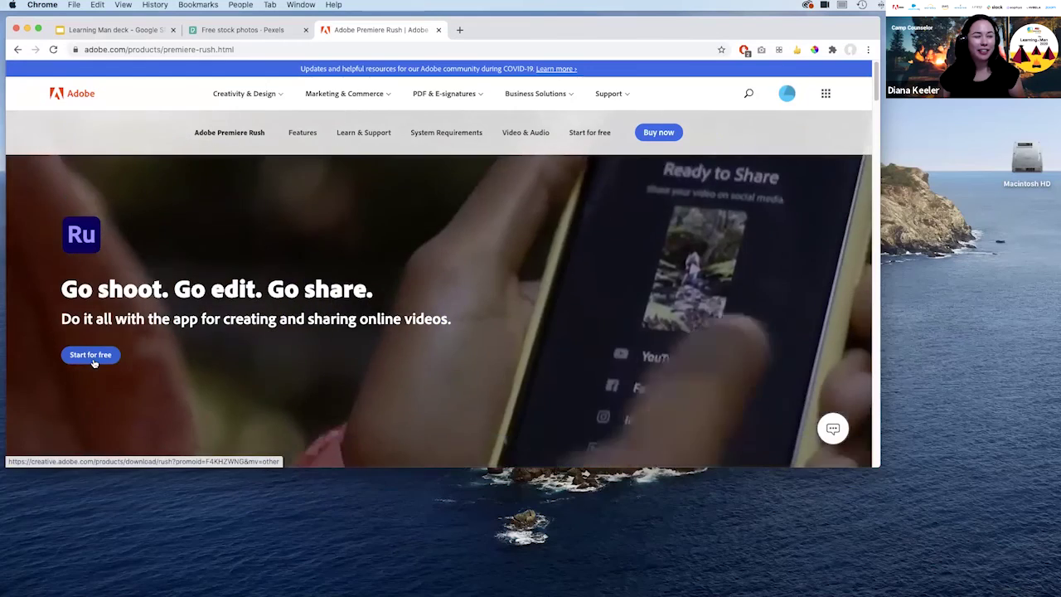
{"action": "left_click", "coordinate": [94, 362]}
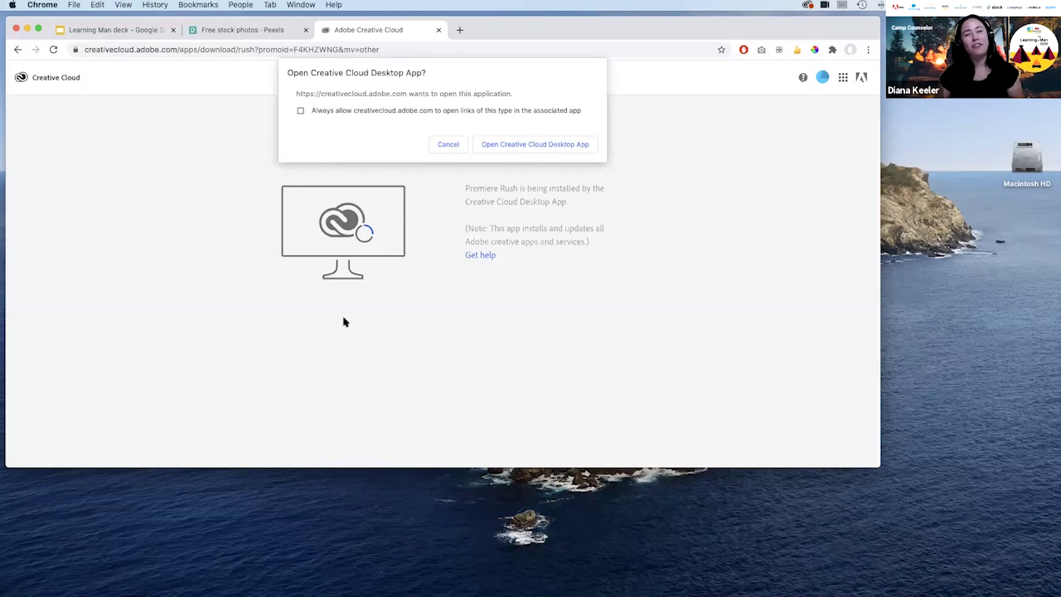
{"action": "left_click", "coordinate": [445, 144]}
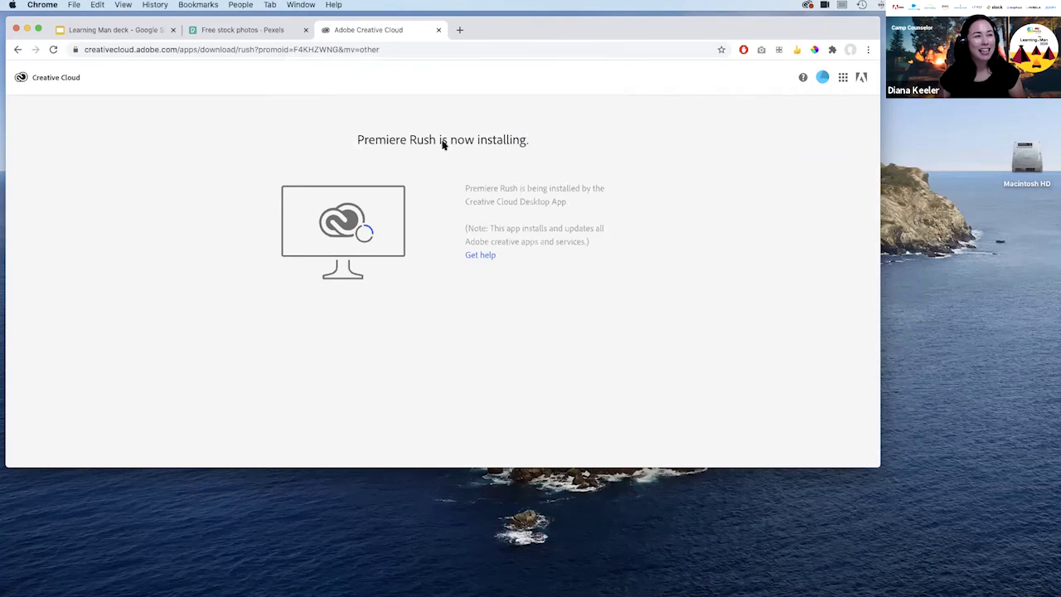
Return to the Learning Man deck, enlarge the shared Drive folder window to view its media files, and close it
{"action": "left_click", "coordinate": [131, 32]}
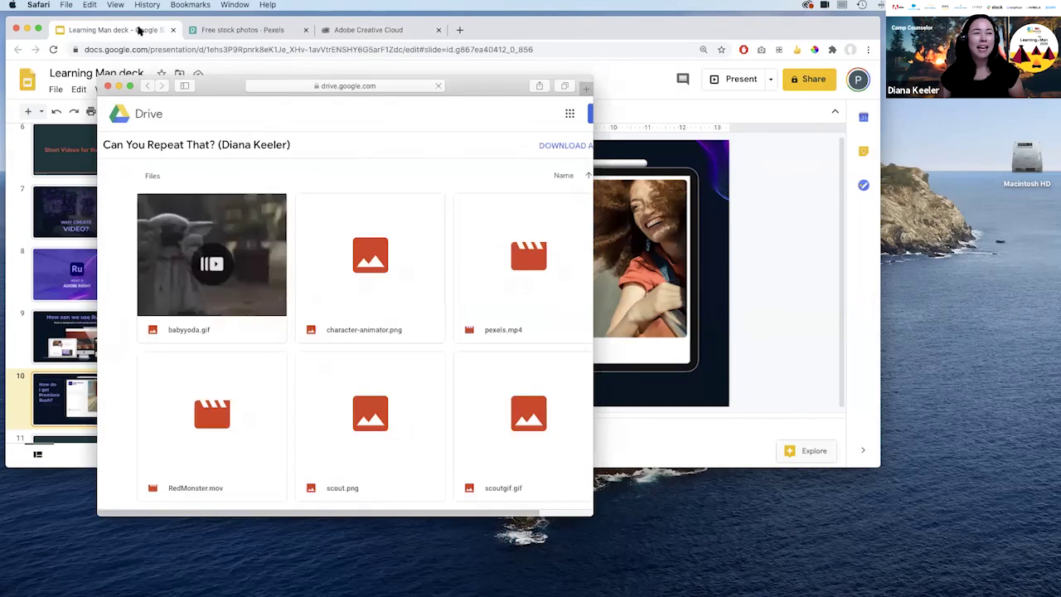
{"action": "left_click_drag", "start_coordinate": [594, 515], "coordinate": [688, 550]}
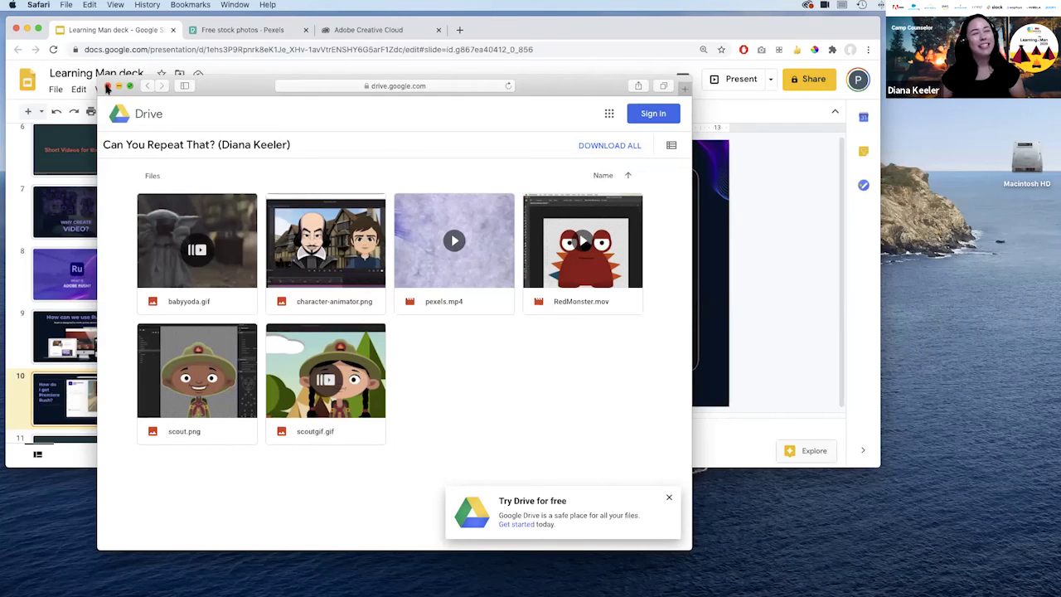
{"action": "left_click", "coordinate": [107, 86]}
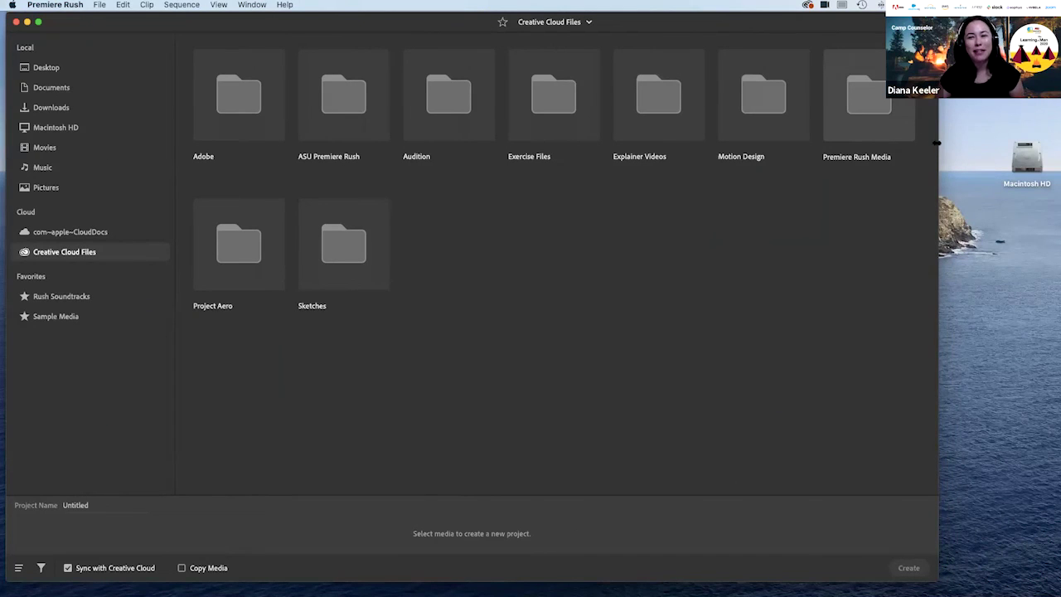
In Premiere Rush, open the ASU Premiere Rush folder and select pexels, RedMonster, scout, character-animator, scoutgif and babyyoda in that order
{"action": "left_click_drag", "start_coordinate": [937, 143], "coordinate": [1001, 140]}
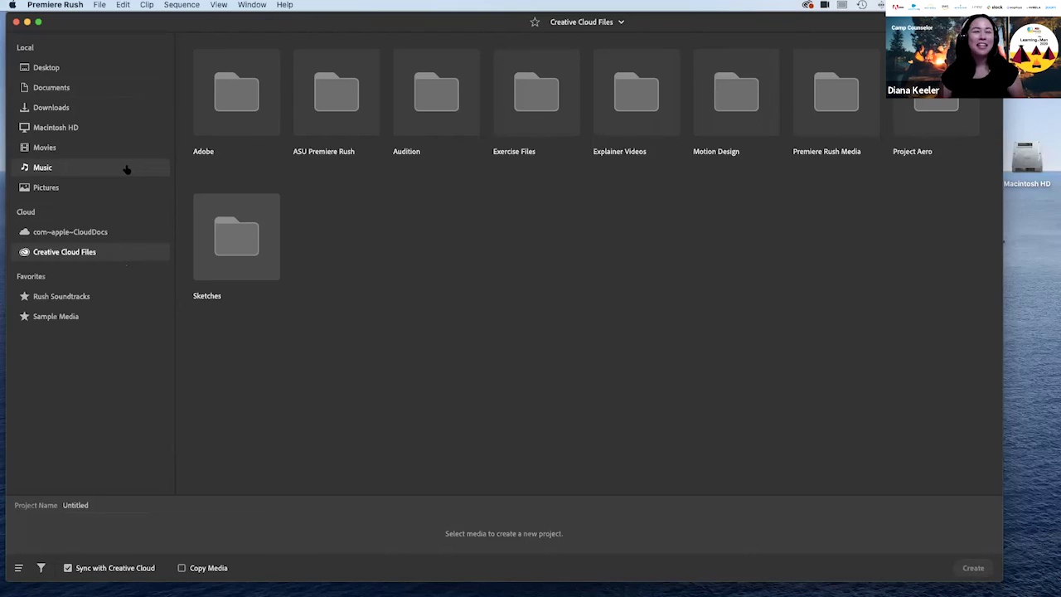
{"action": "left_click", "coordinate": [334, 104]}
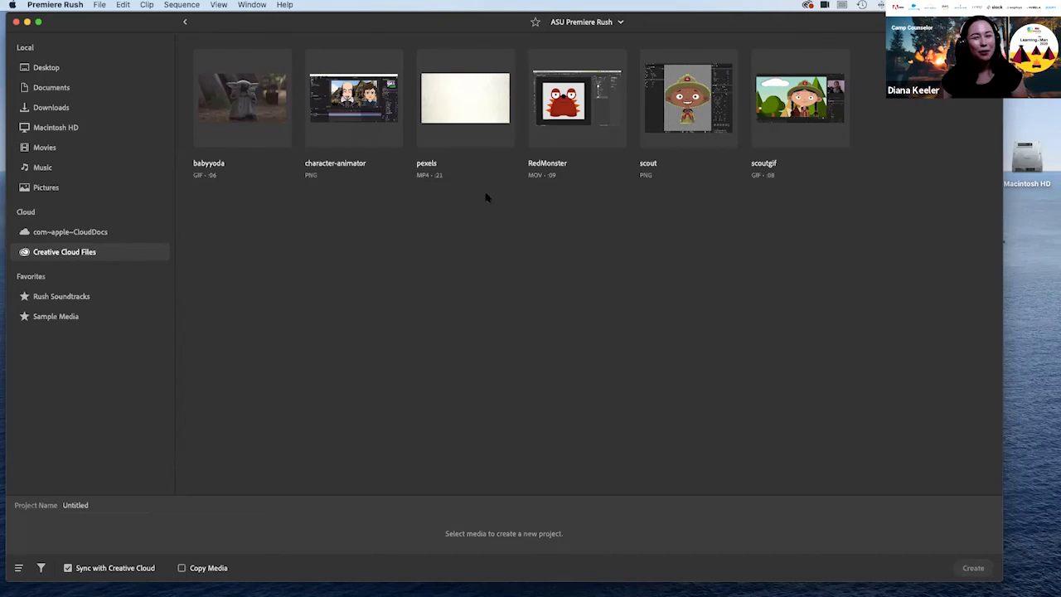
{"action": "left_click", "coordinate": [465, 120]}
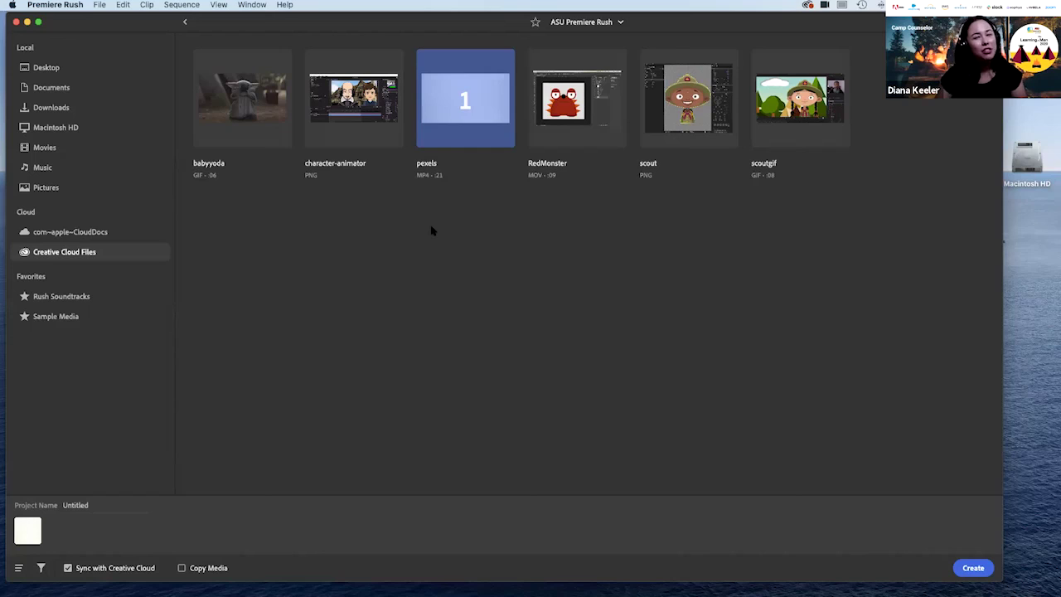
{"action": "left_click", "coordinate": [590, 107]}
{"action": "left_click", "coordinate": [692, 101]}
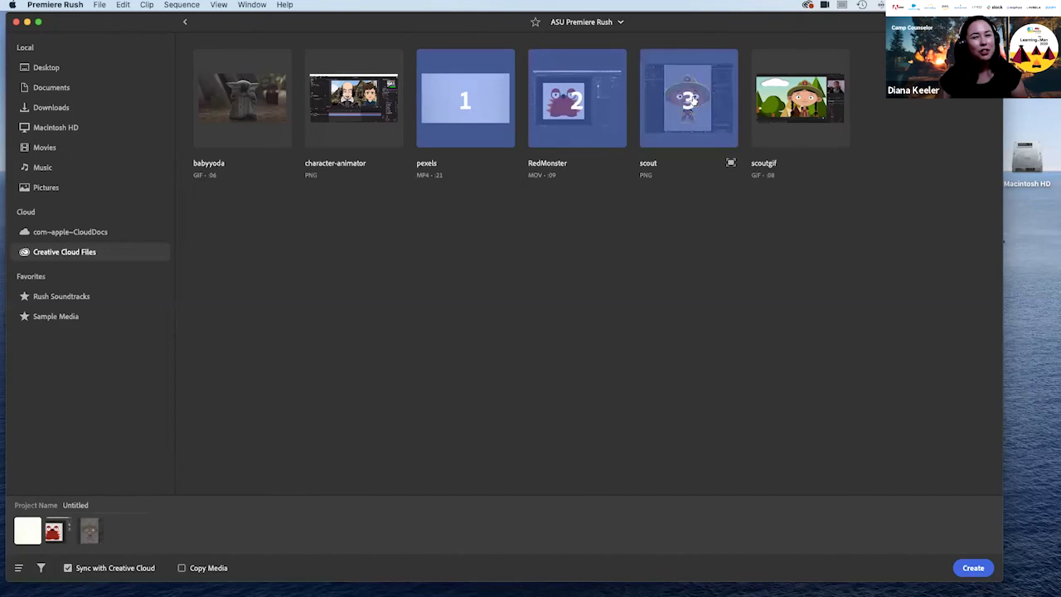
{"action": "left_click", "coordinate": [391, 115]}
{"action": "left_click", "coordinate": [823, 103]}
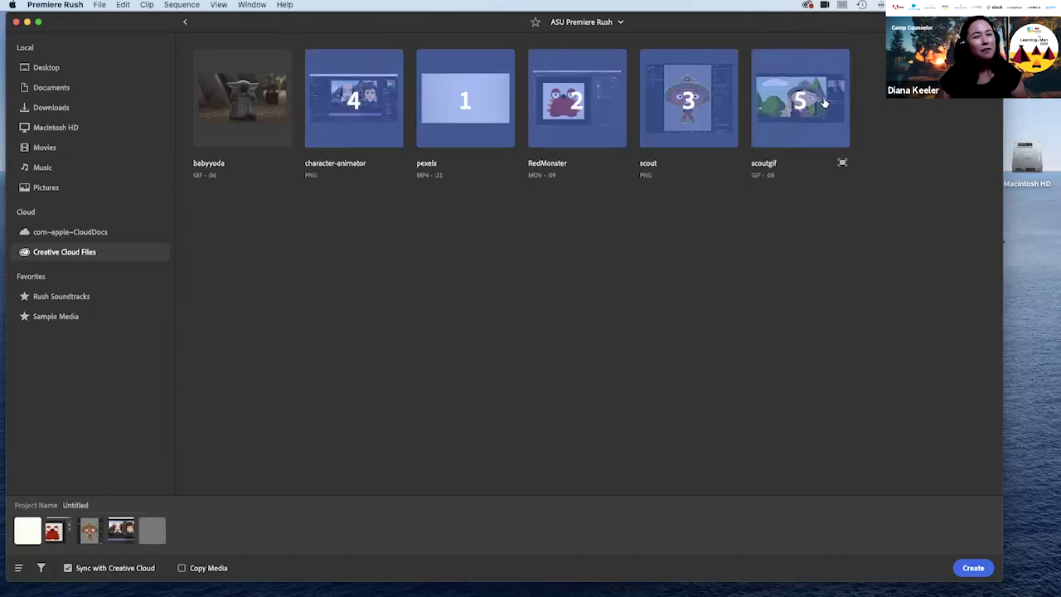
{"action": "left_click", "coordinate": [259, 103]}
Name the project "Character Animator" and create it from the selected media
{"action": "left_click", "coordinate": [77, 504]}
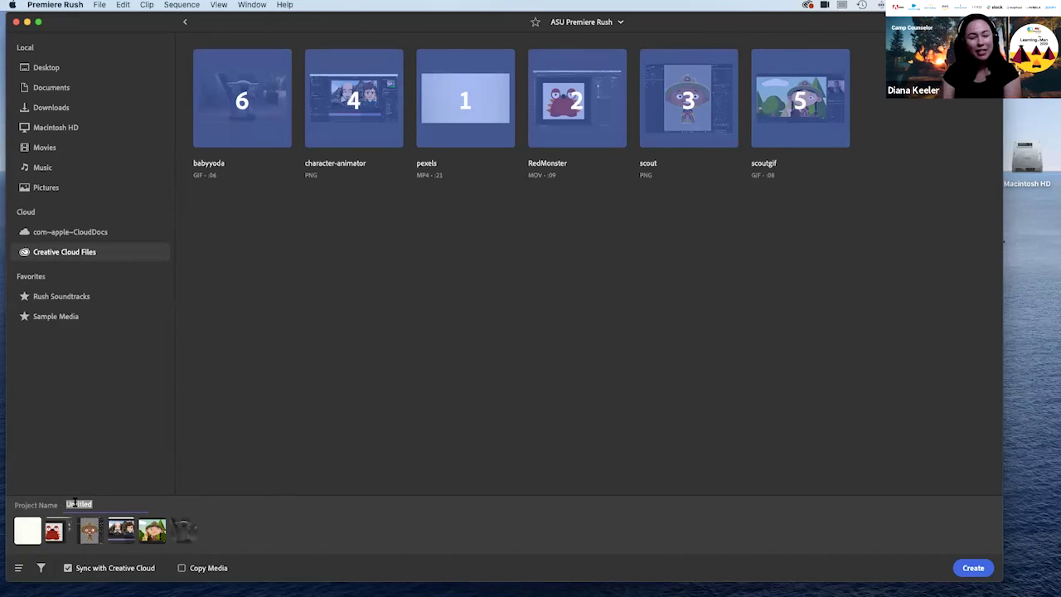
{"action": "type", "text": "Characte"}
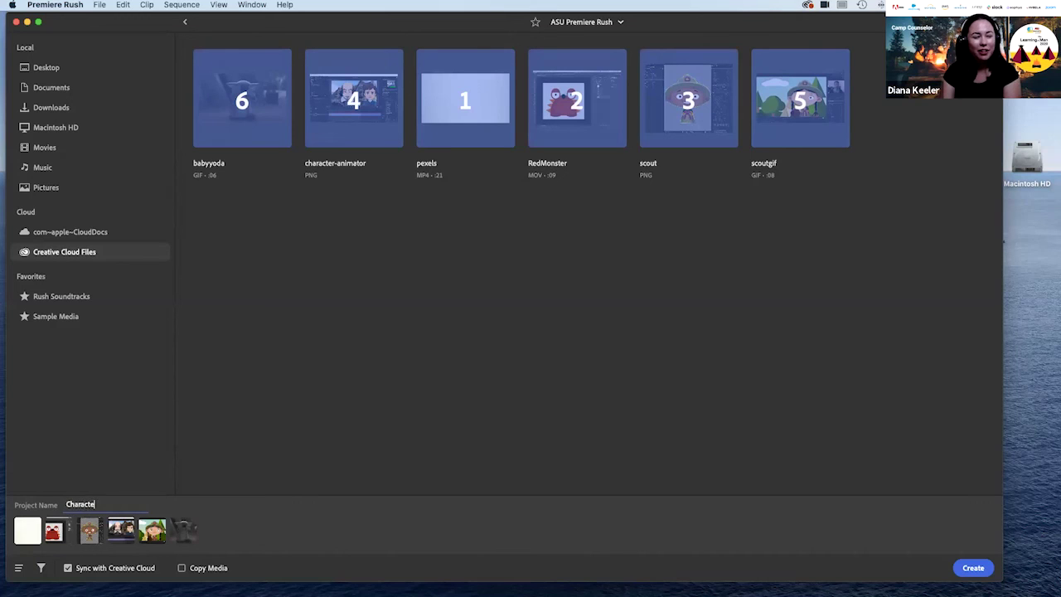
{"action": "type", "text": "r Anima"}
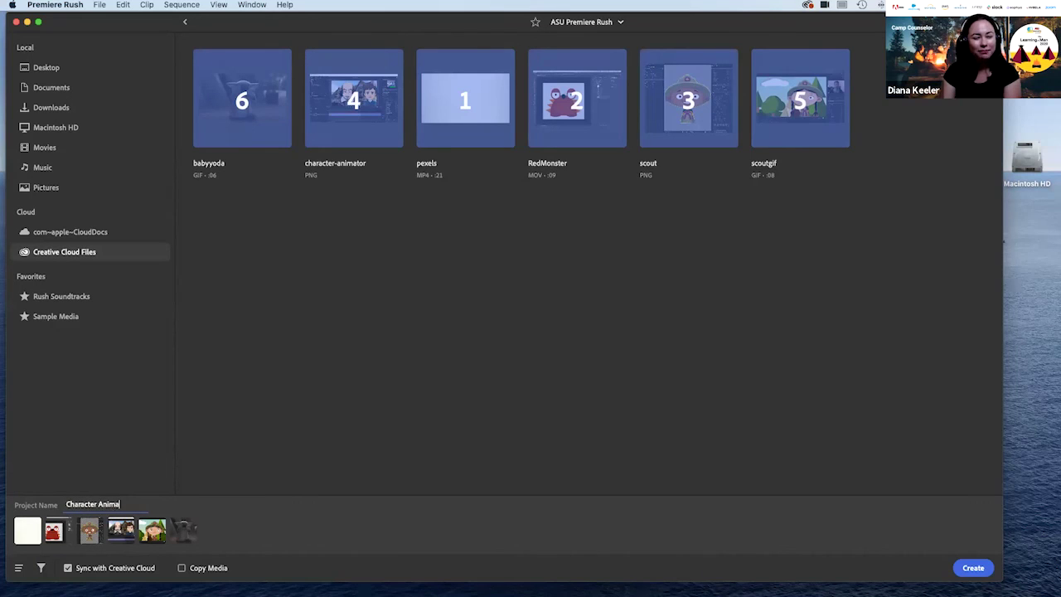
{"action": "type", "text": "tor"}
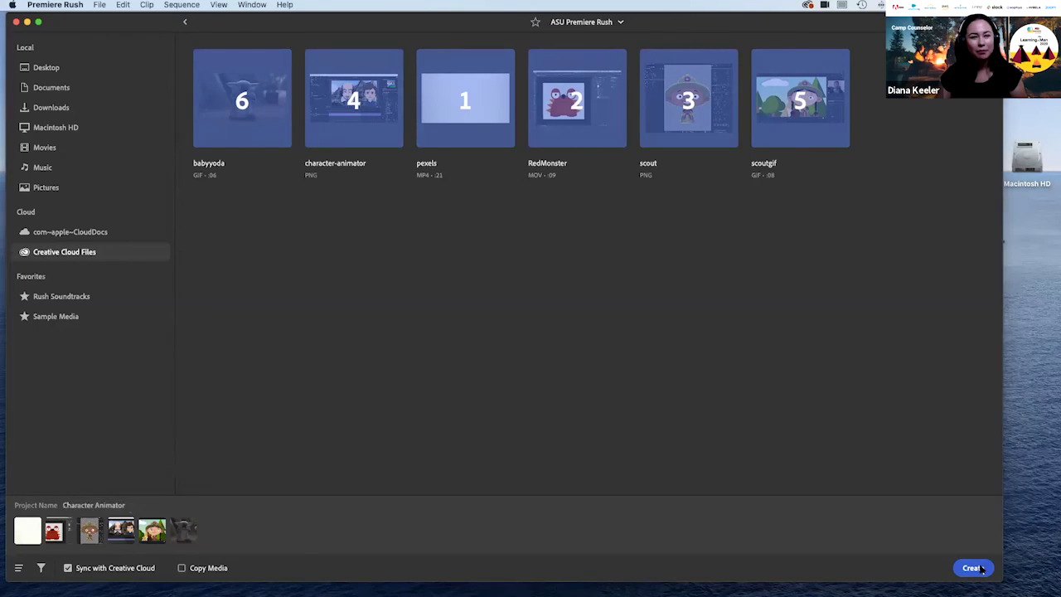
{"action": "left_click", "coordinate": [971, 567]}
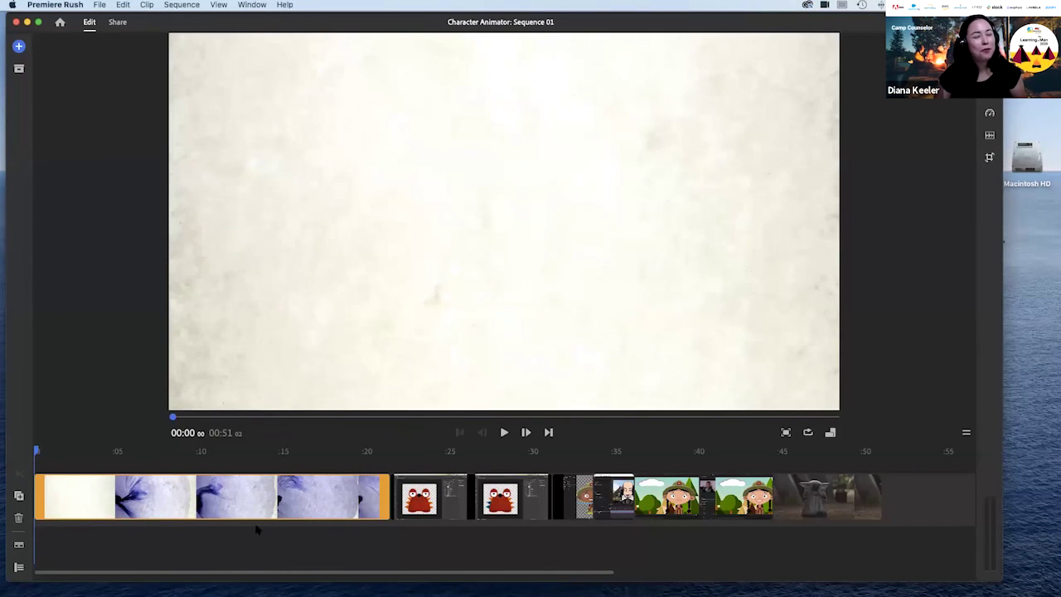
Check the options for adding titles, media or voiceovers, and review the imported project assets
{"action": "left_click_drag", "start_coordinate": [601, 570], "coordinate": [847, 569]}
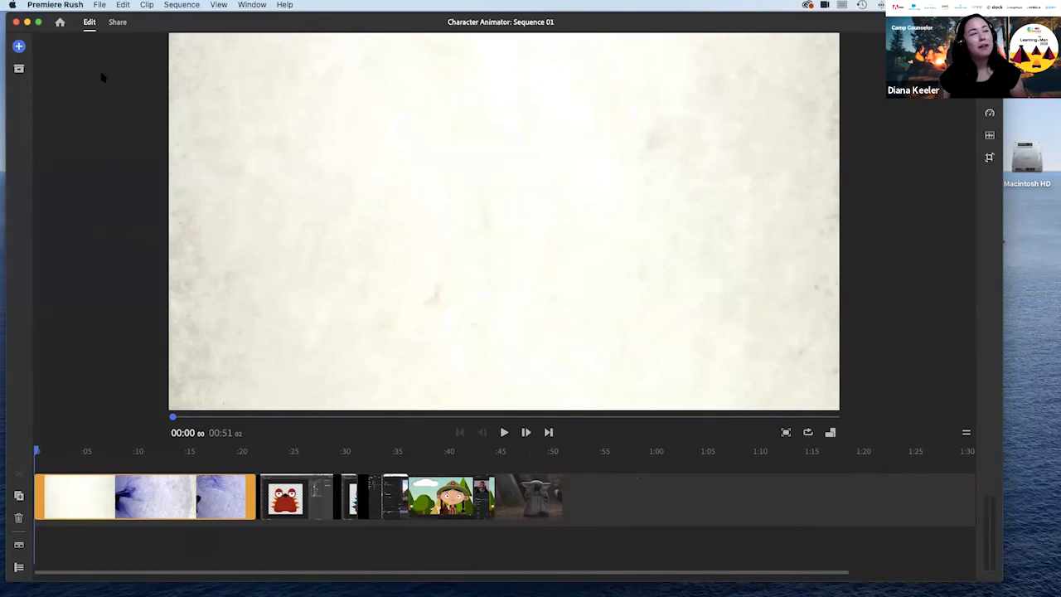
{"action": "left_click", "coordinate": [19, 47]}
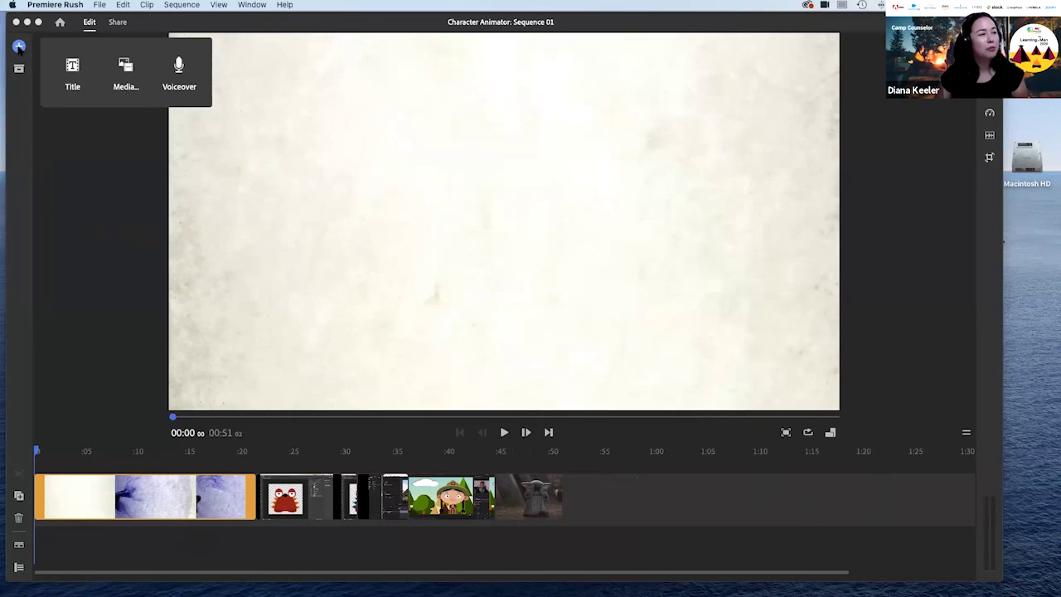
{"action": "left_click", "coordinate": [18, 69]}
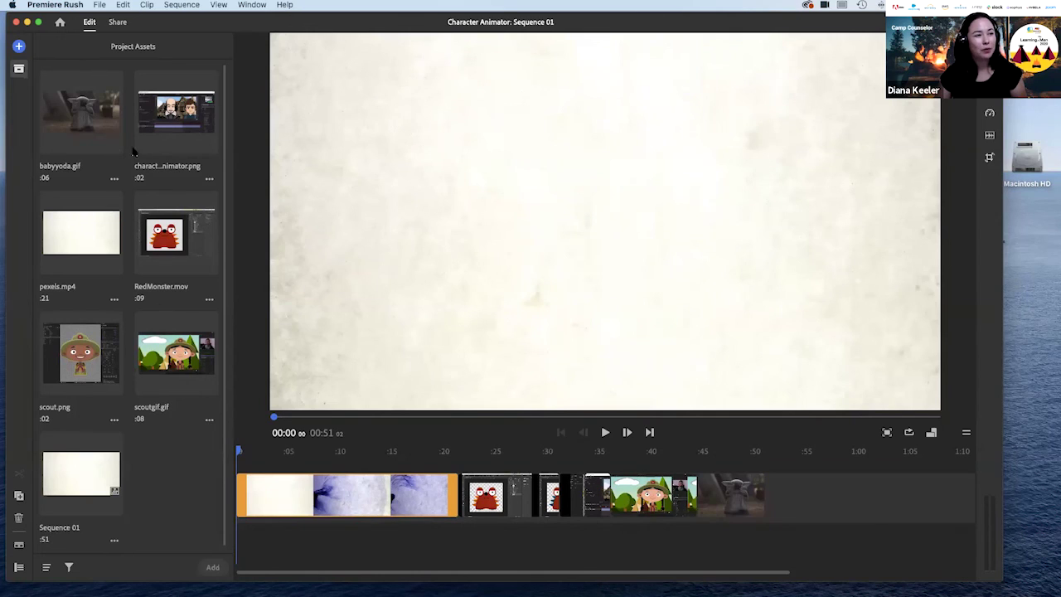
{"action": "left_click", "coordinate": [19, 69]}
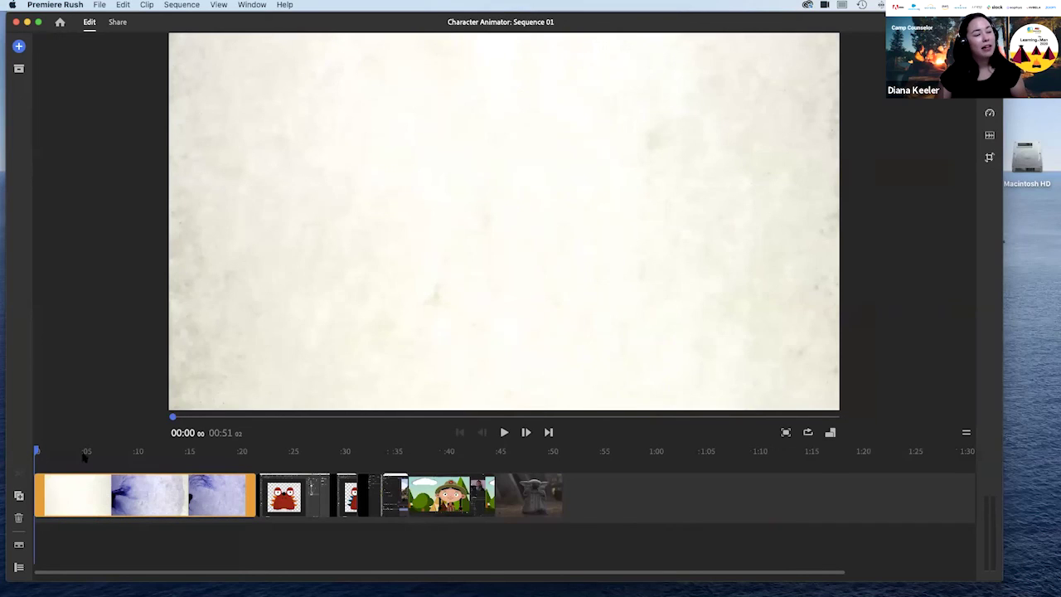
Move the playhead to about 8 seconds in the ink clip and show the timeline's track controls
{"action": "left_click_drag", "start_coordinate": [80, 451], "coordinate": [123, 450]}
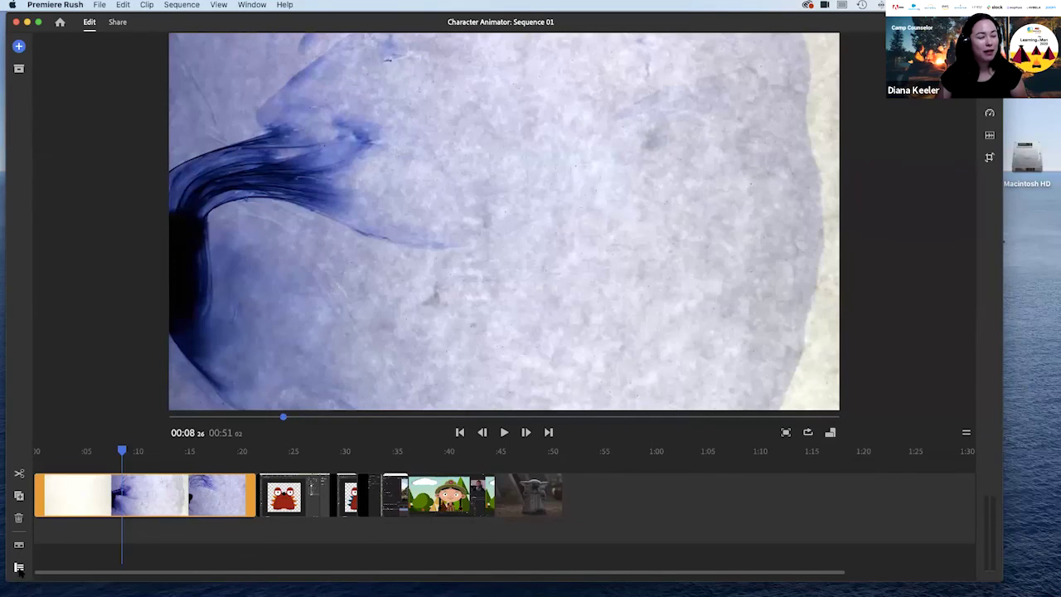
{"action": "left_click", "coordinate": [18, 567]}
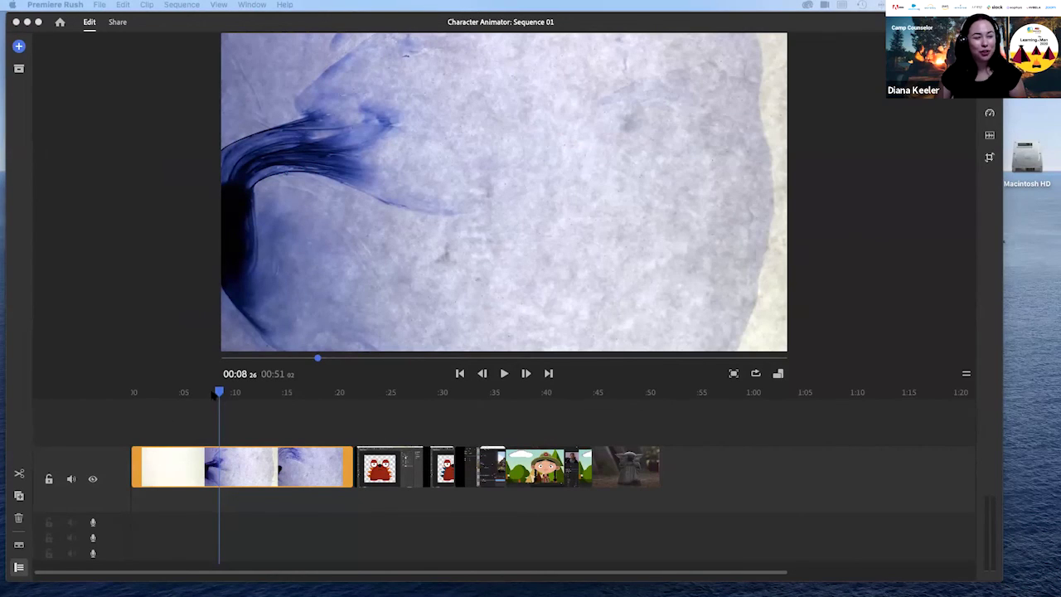
Scrub through the sequence to preview the ink, red monster and Baby Yoda clips, ending back on the ink clip
{"action": "left_click_drag", "start_coordinate": [219, 391], "coordinate": [260, 397]}
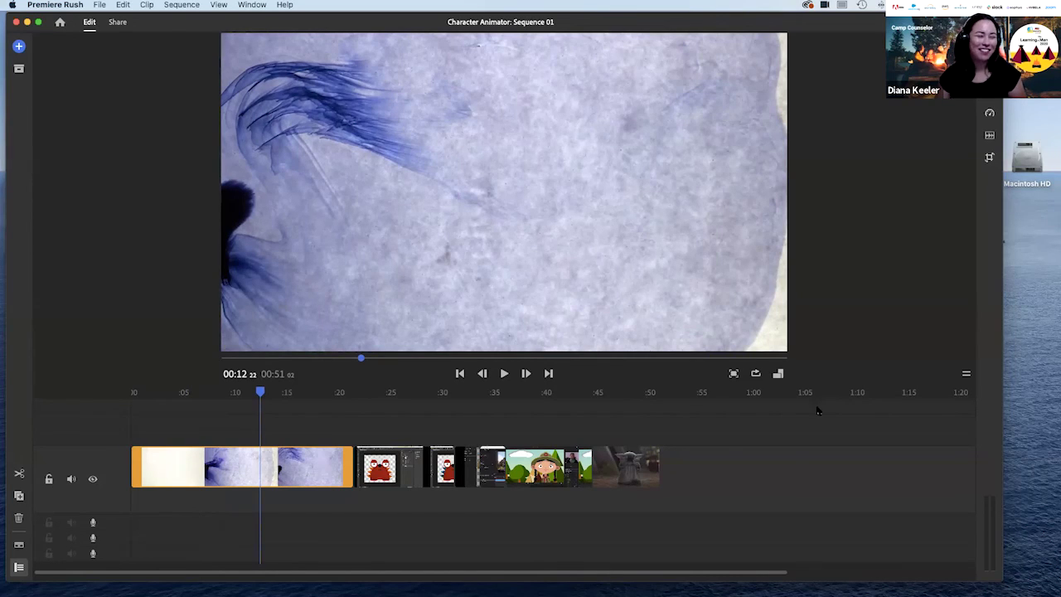
{"action": "left_click", "coordinate": [352, 393]}
{"action": "left_click_drag", "start_coordinate": [361, 395], "coordinate": [397, 395]}
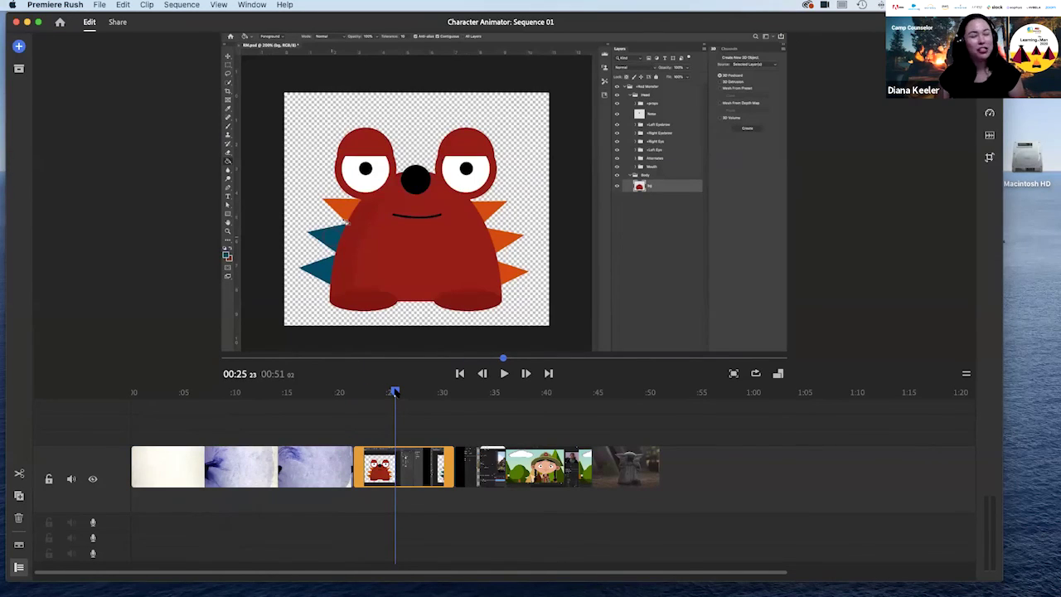
{"action": "left_click_drag", "start_coordinate": [395, 393], "coordinate": [612, 402]}
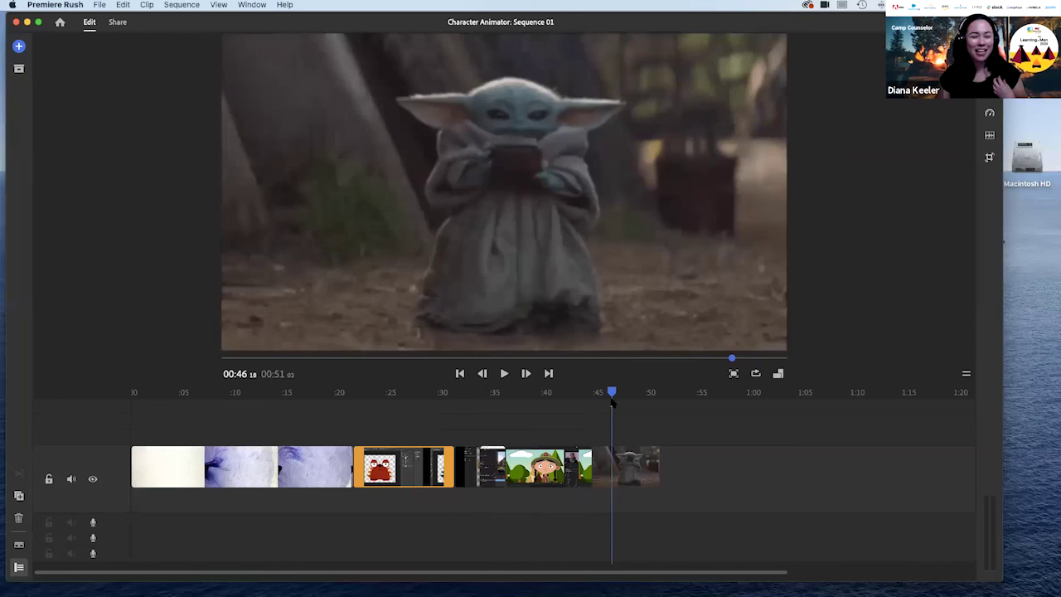
{"action": "left_click_drag", "start_coordinate": [611, 402], "coordinate": [370, 426]}
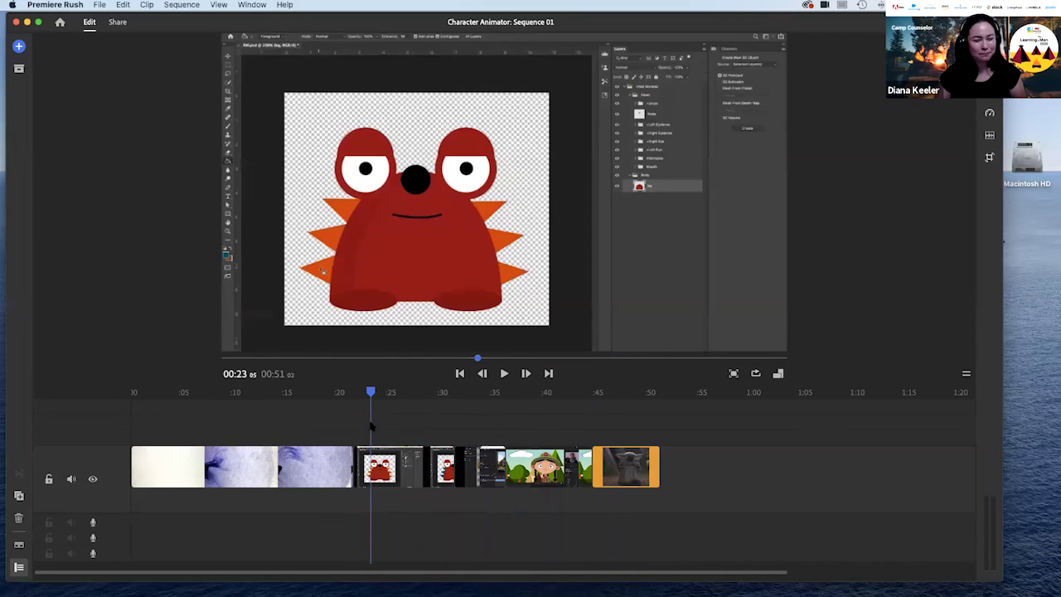
{"action": "left_click_drag", "start_coordinate": [371, 426], "coordinate": [212, 449]}
{"action": "left_click", "coordinate": [212, 448]}
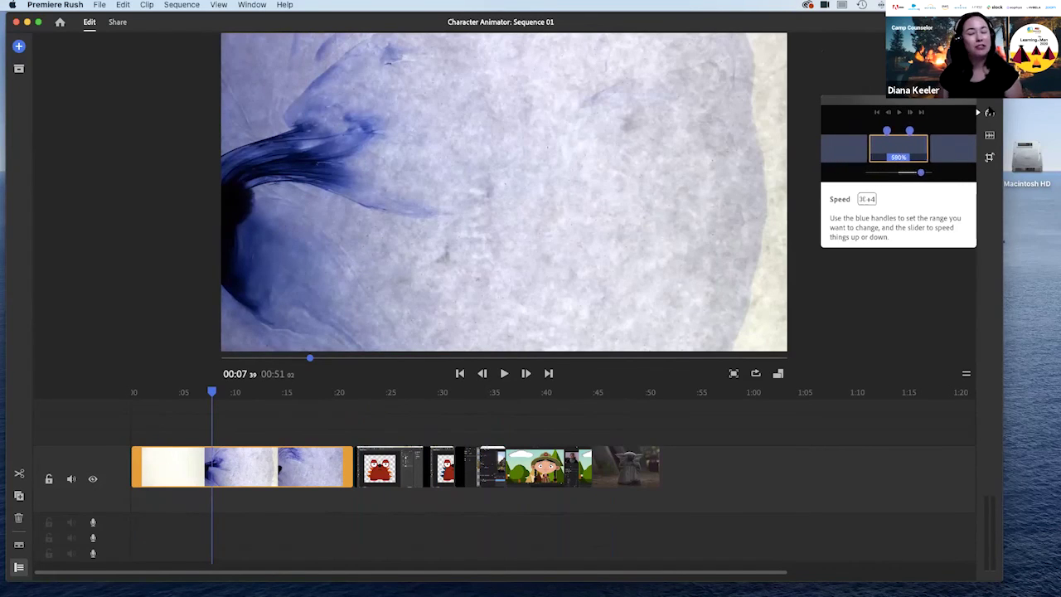
{"action": "mouse_move", "coordinate": [991, 135]}
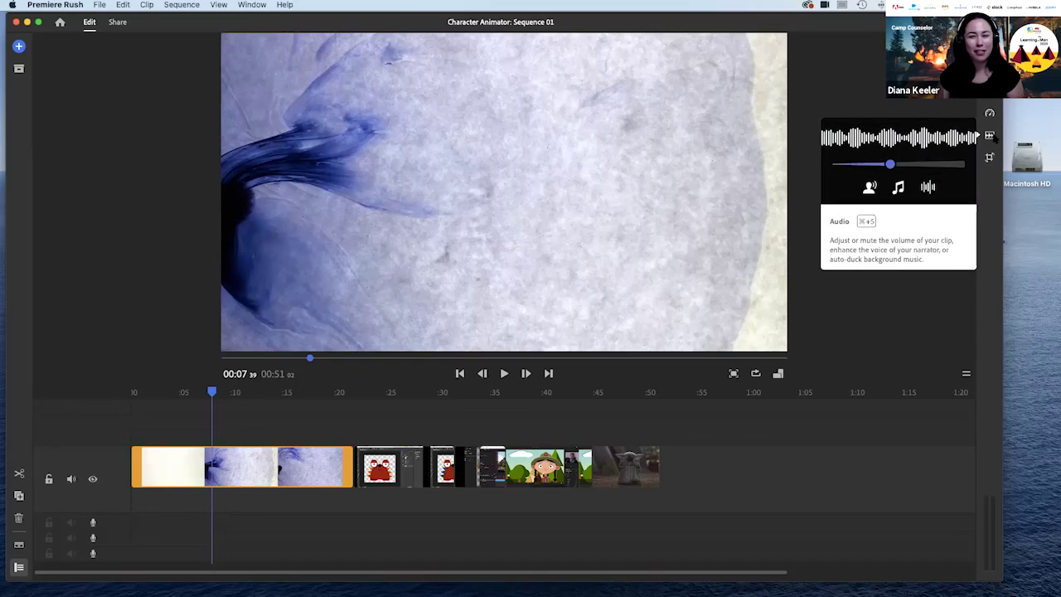
{"action": "mouse_move", "coordinate": [992, 161]}
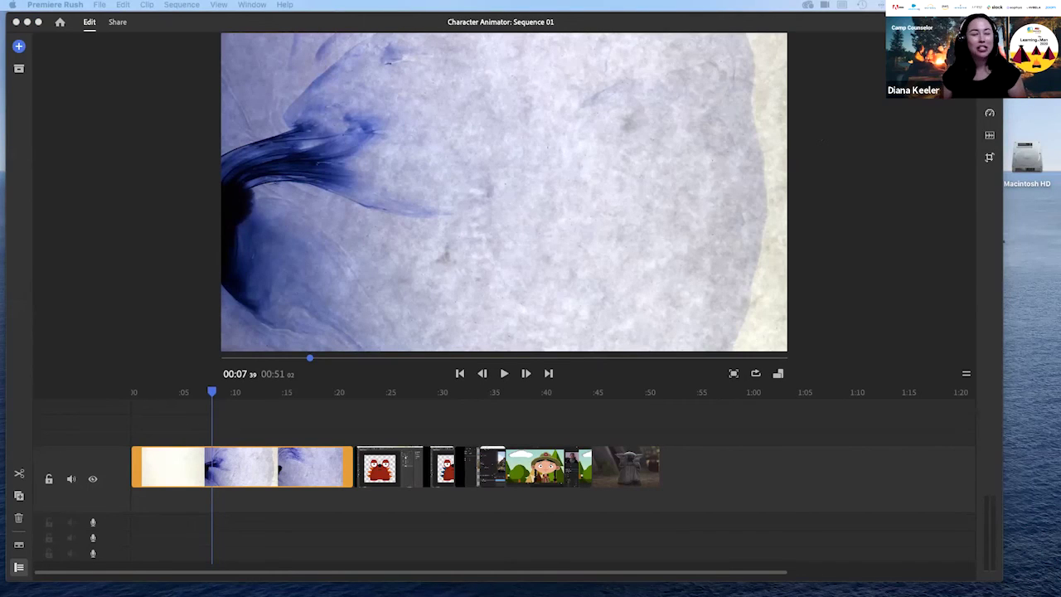
Record a voiceover about 27 seconds long on the first audio track, starting at the beginning of the sequence
{"action": "left_click", "coordinate": [211, 393]}
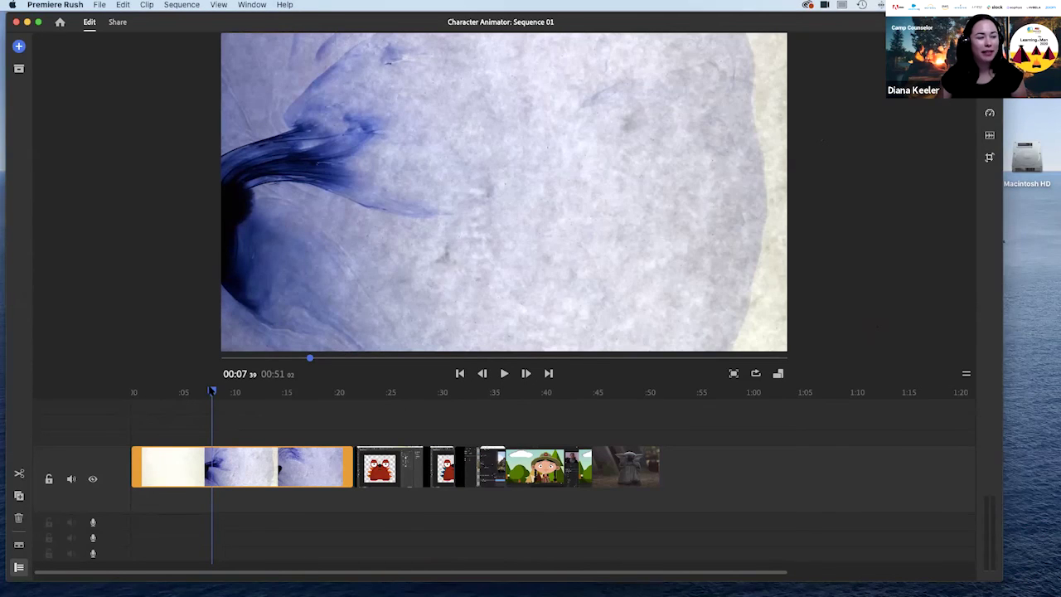
{"action": "left_click_drag", "start_coordinate": [210, 393], "coordinate": [103, 398]}
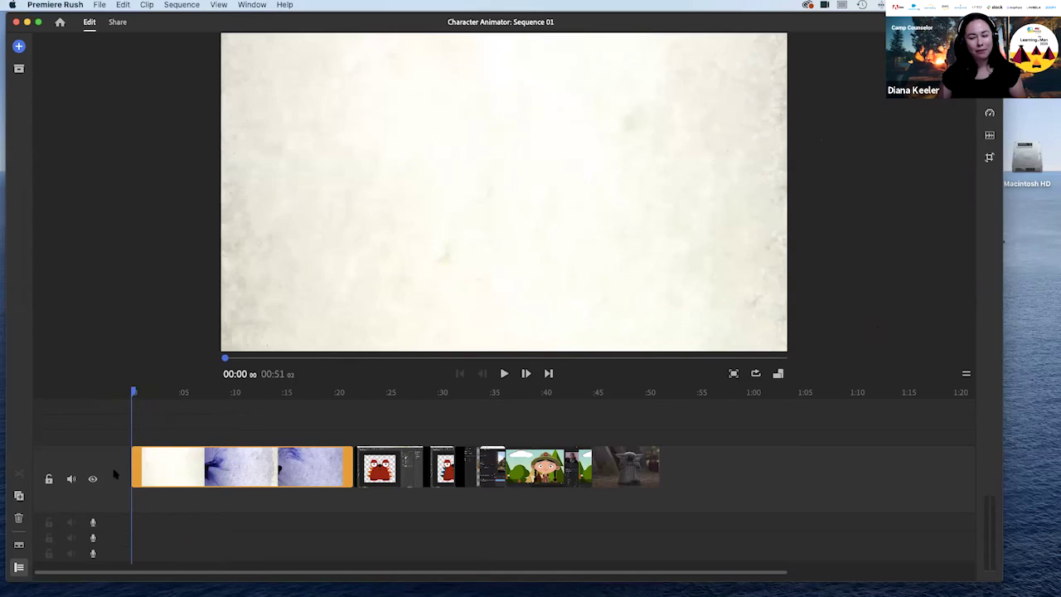
{"action": "left_click", "coordinate": [93, 523]}
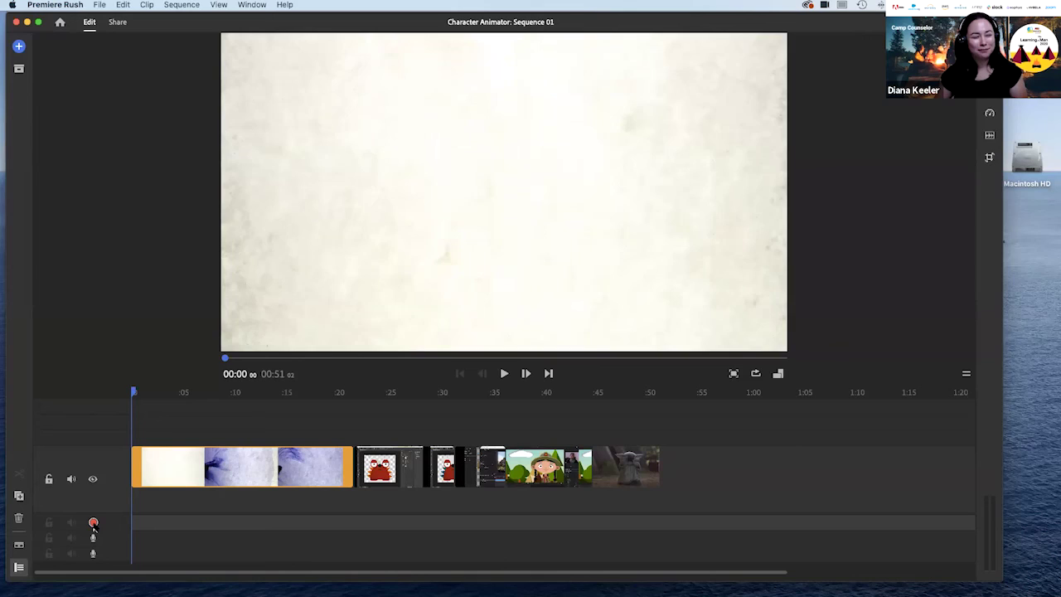
{"action": "left_click", "coordinate": [92, 523]}
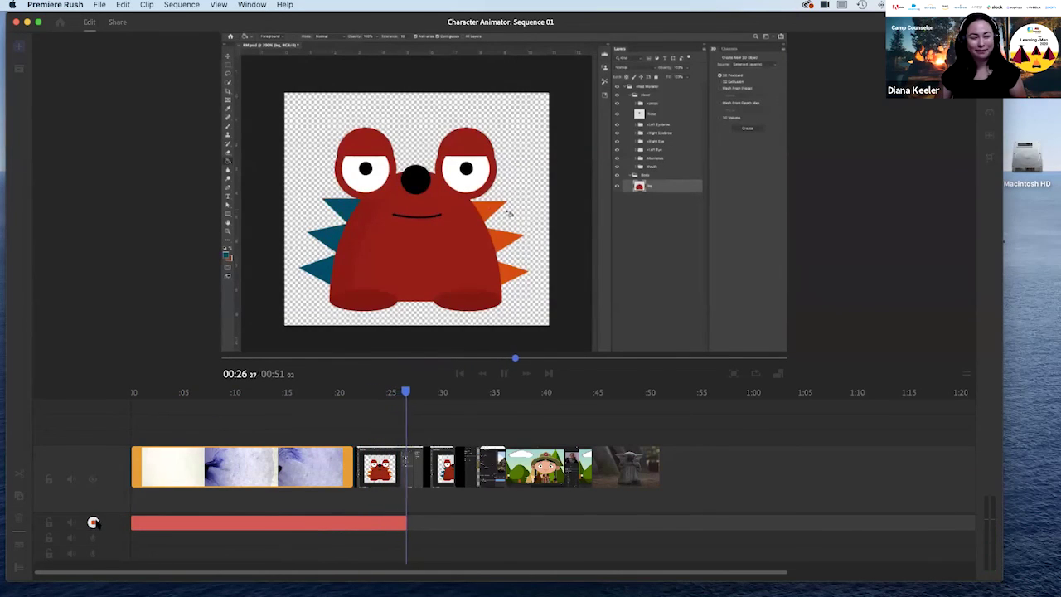
{"action": "left_click", "coordinate": [93, 522]}
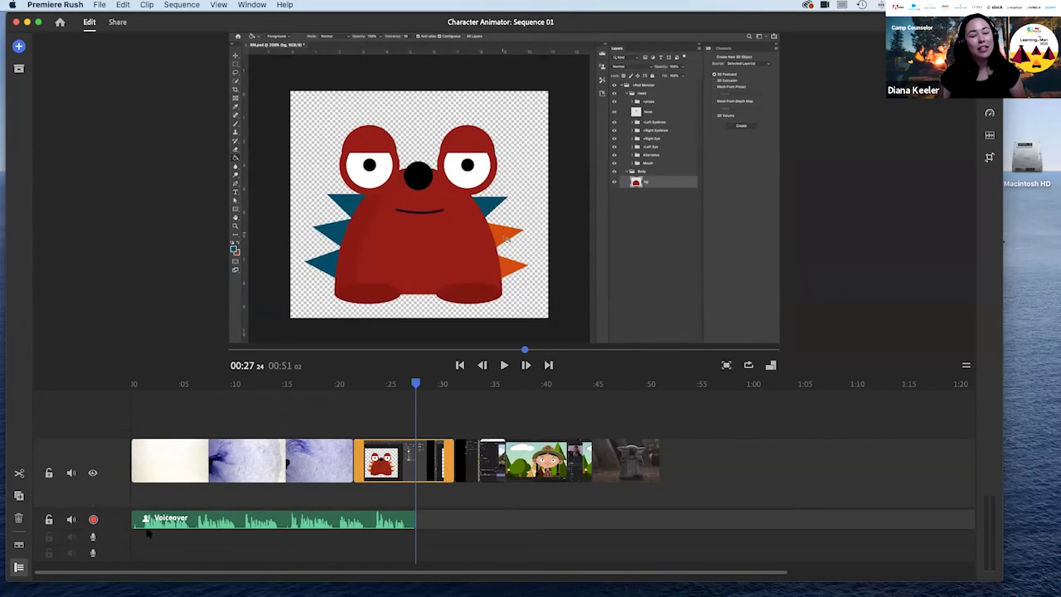
Split the voiceover clip at about 6 seconds into the sequence
{"action": "left_click", "coordinate": [186, 384]}
{"action": "left_click_drag", "start_coordinate": [187, 384], "coordinate": [133, 387]}
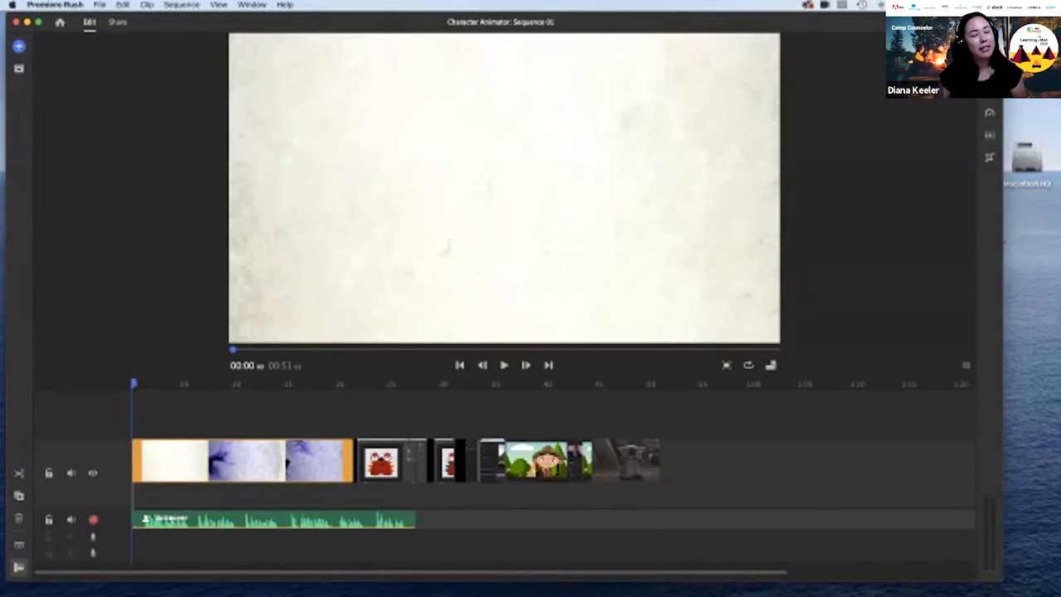
{"action": "left_click", "coordinate": [201, 519]}
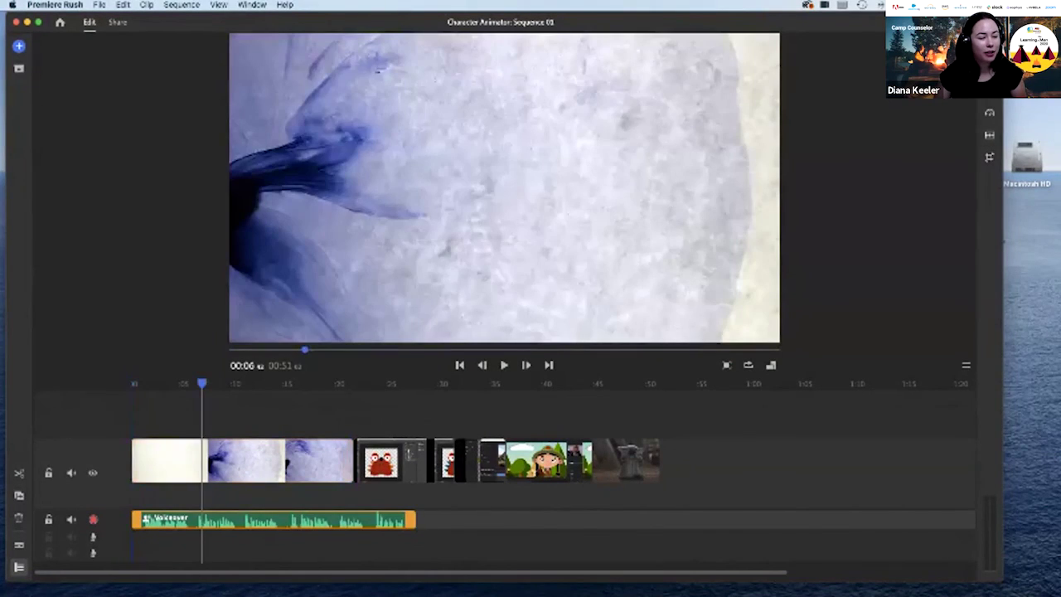
{"action": "left_click_drag", "start_coordinate": [201, 383], "coordinate": [192, 383]}
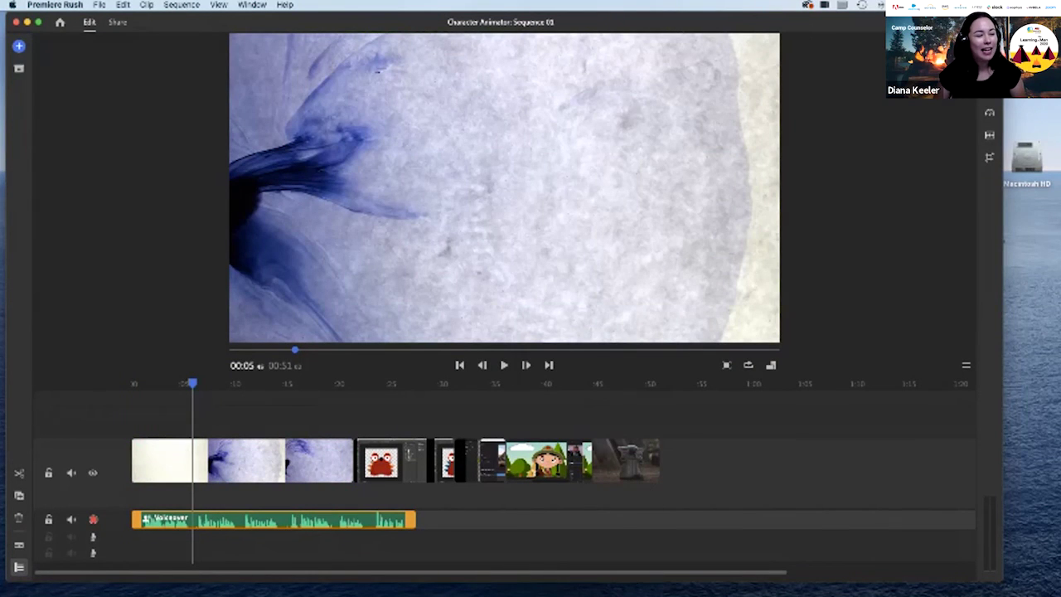
{"action": "key", "text": "super+k"}
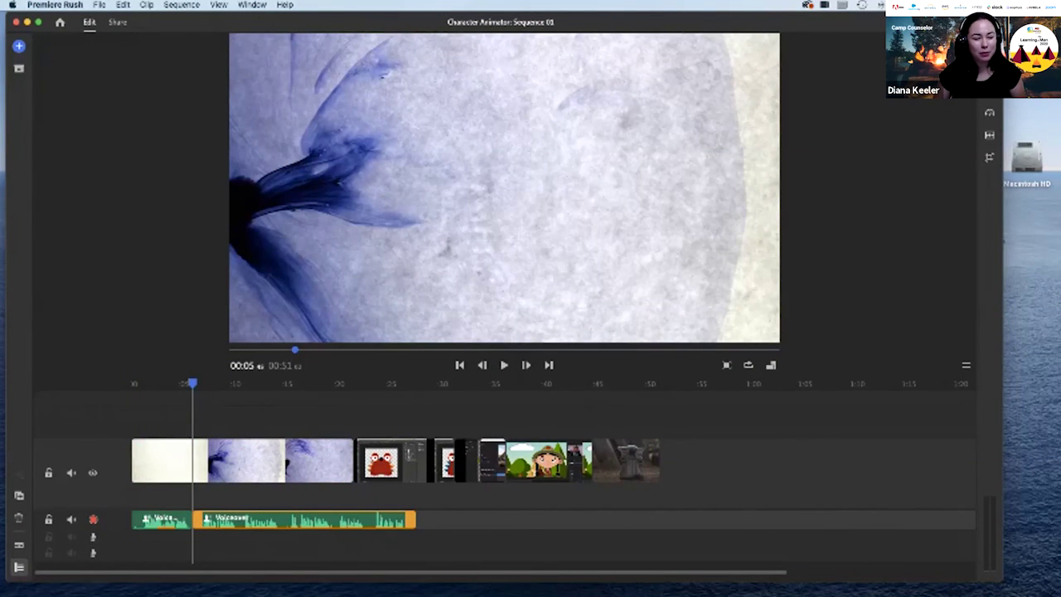
Split the remaining voiceover at about 10, 15, 20 and 23 seconds
{"action": "left_click_drag", "start_coordinate": [192, 382], "coordinate": [239, 383]}
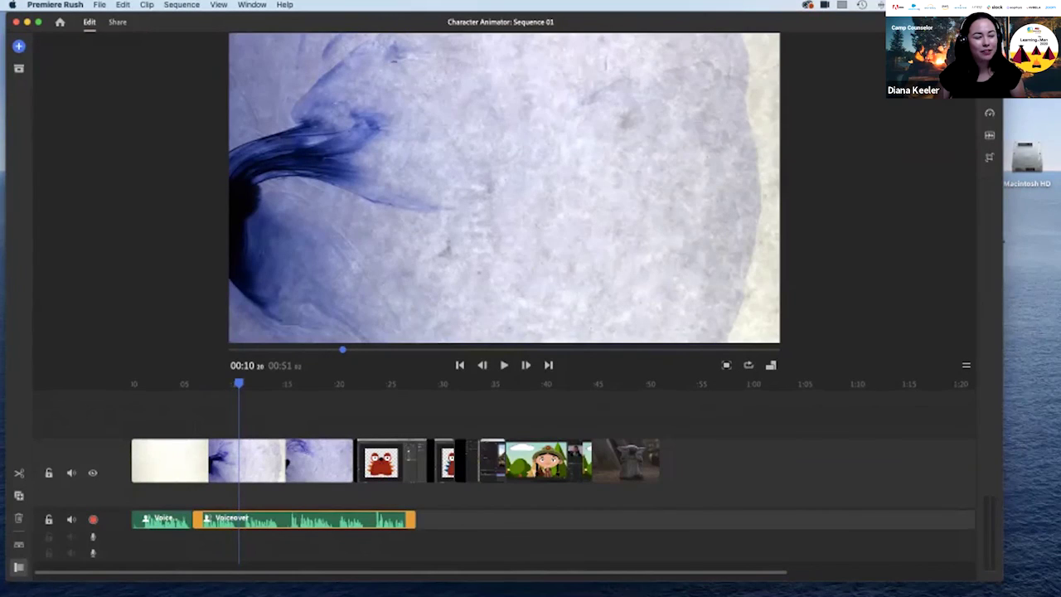
{"action": "key", "text": "super+k"}
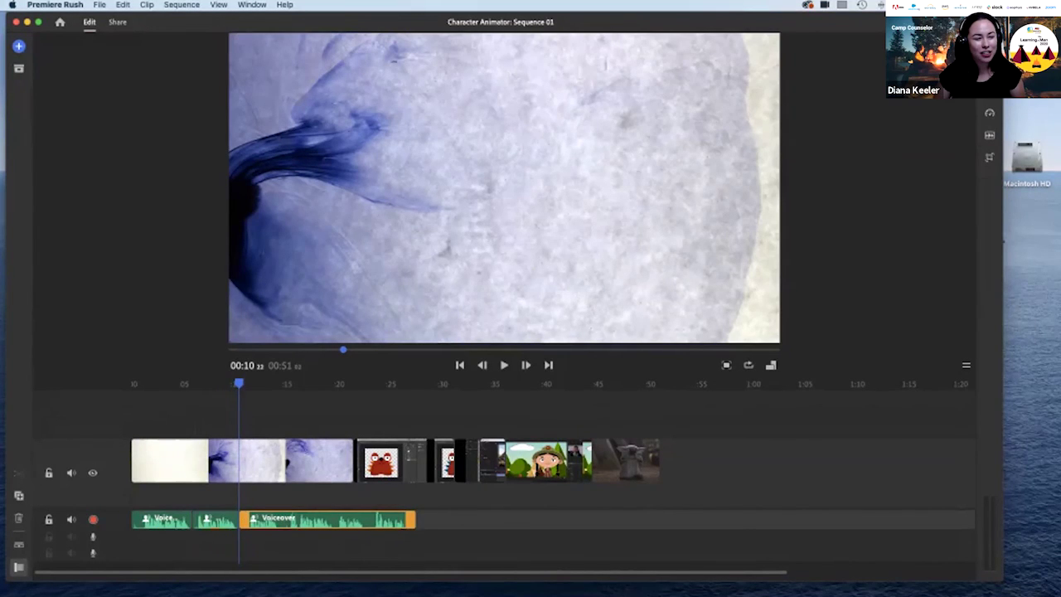
{"action": "left_click_drag", "start_coordinate": [239, 383], "coordinate": [372, 383]}
{"action": "key", "text": "super+k"}
{"action": "key", "text": "super+k"}
{"action": "key", "text": "super+k"}
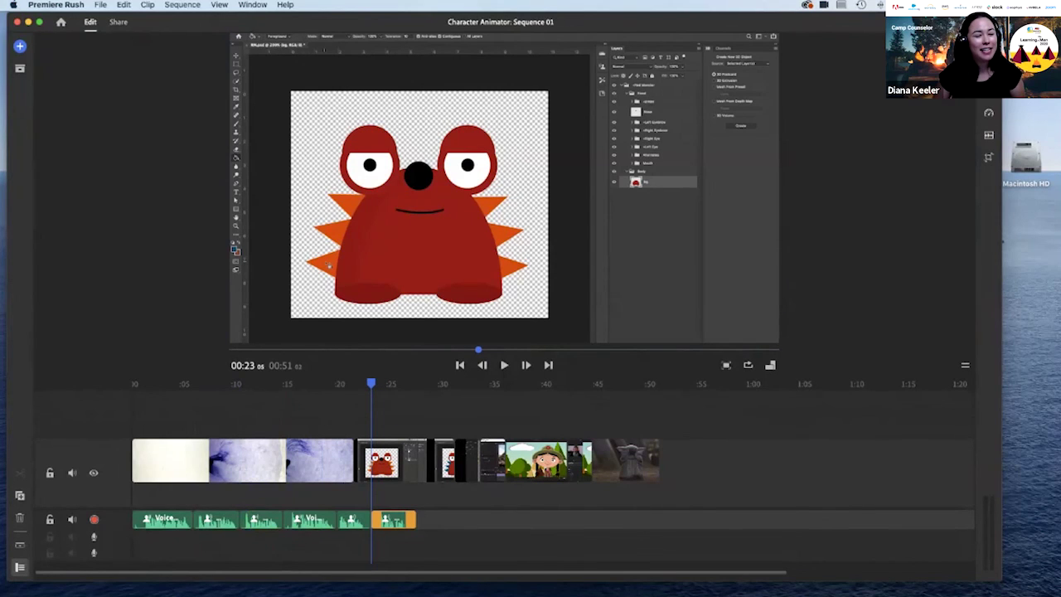
Return the playhead to about 2 seconds into the sequence and select the ink clip
{"action": "left_click_drag", "start_coordinate": [371, 383], "coordinate": [161, 383]}
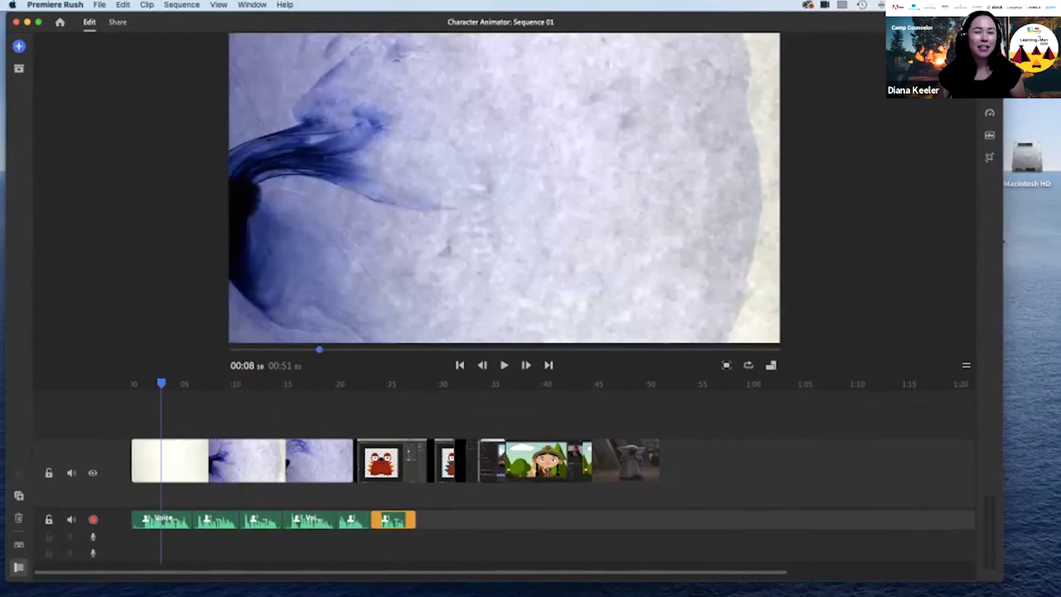
{"action": "left_click", "coordinate": [170, 460]}
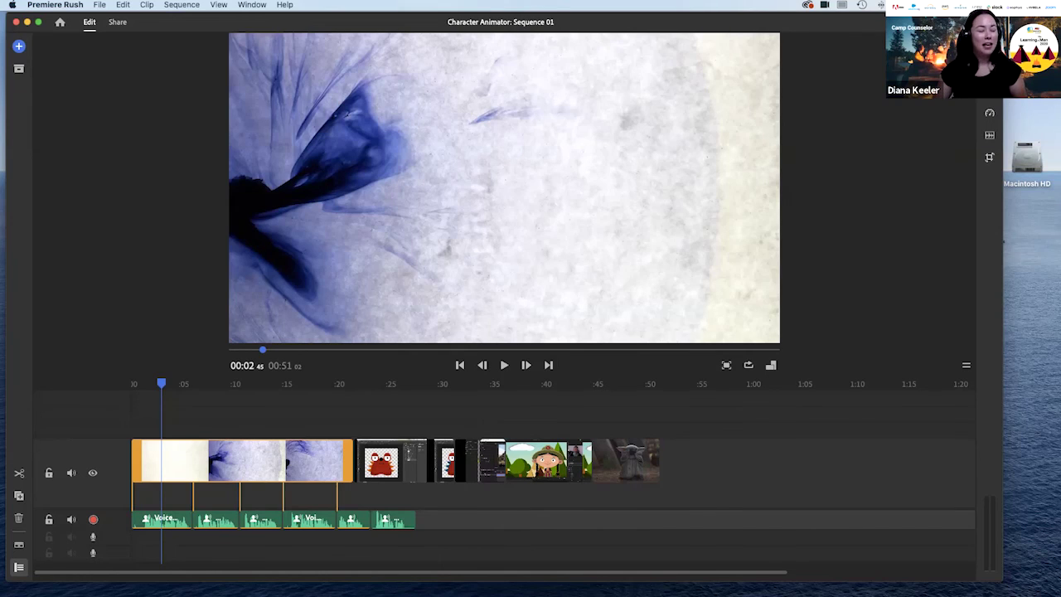
{"action": "mouse_move", "coordinate": [161, 383]}
{"action": "left_mouse_down"}
{"action": "mouse_move", "coordinate": [144, 382]}
{"action": "mouse_move", "coordinate": [155, 383]}
{"action": "left_mouse_up"}
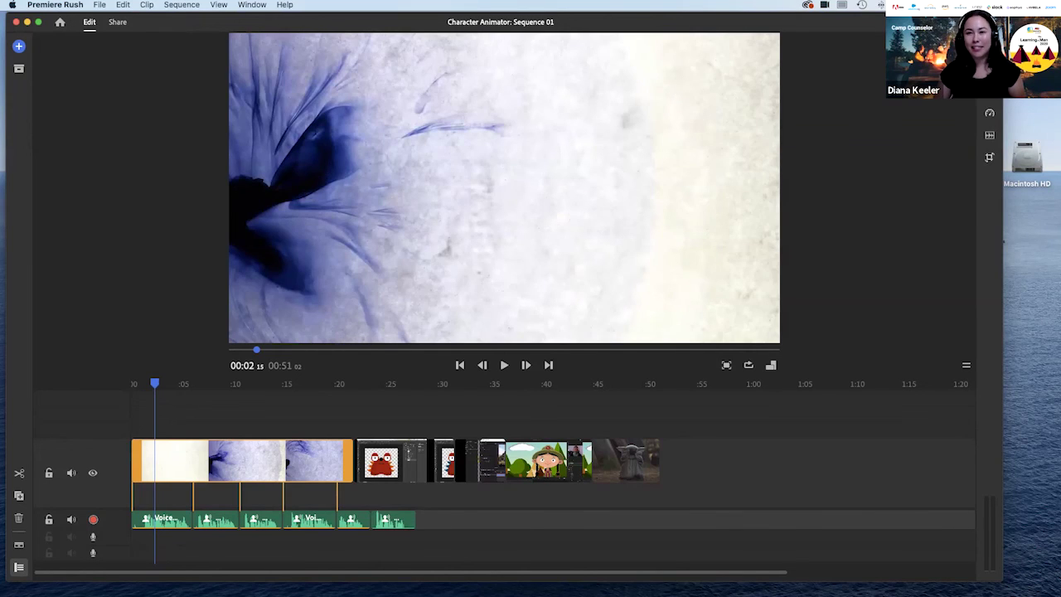
Browse the title styles and add the Modern Down template above the ink clip at the start of the sequence
{"action": "mouse_move", "coordinate": [989, 46]}
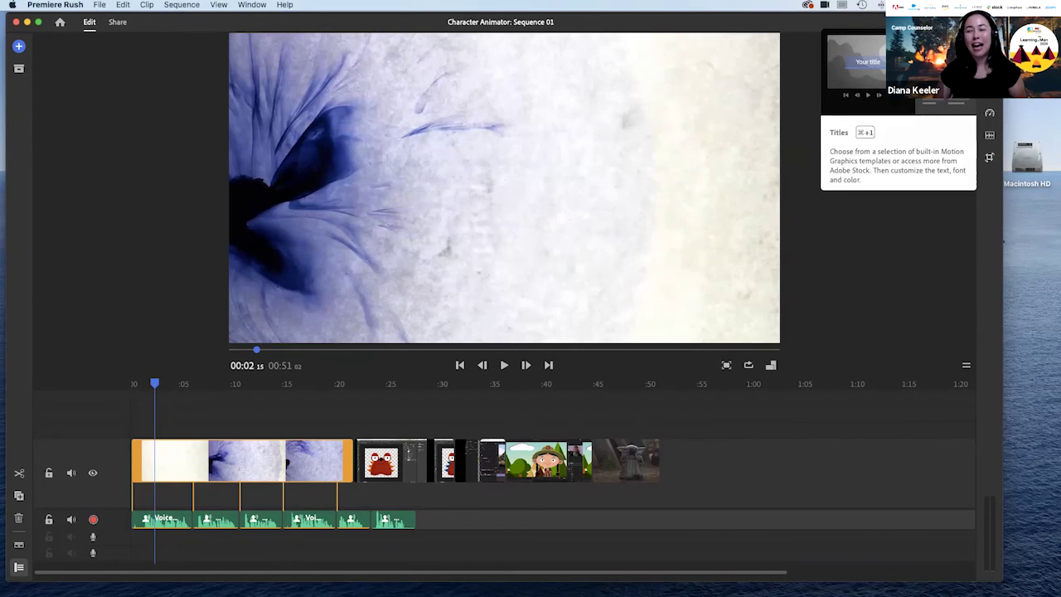
{"action": "left_click", "coordinate": [989, 47]}
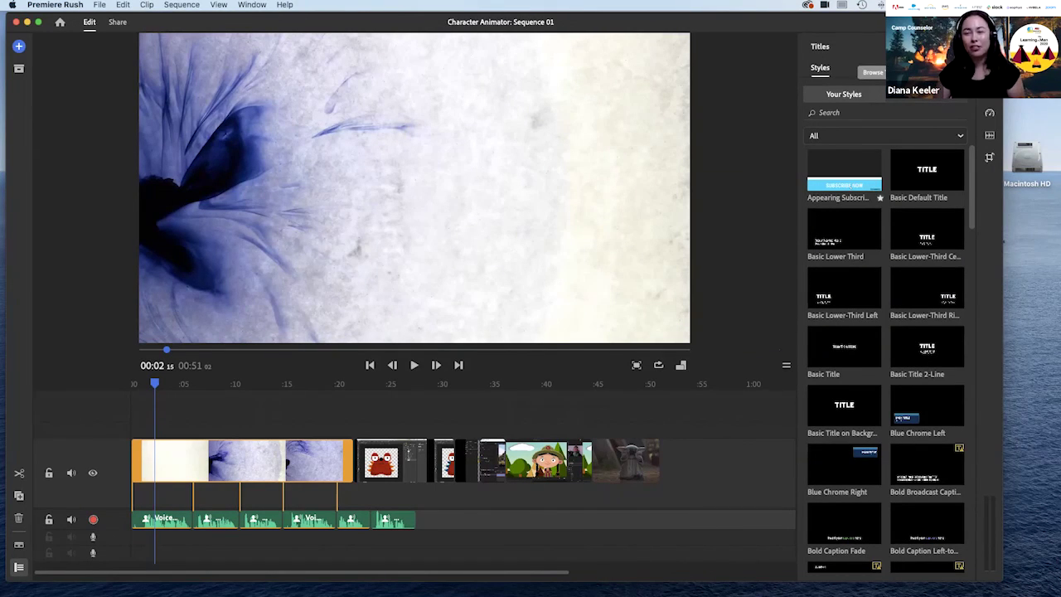
{"action": "left_click", "coordinate": [926, 93]}
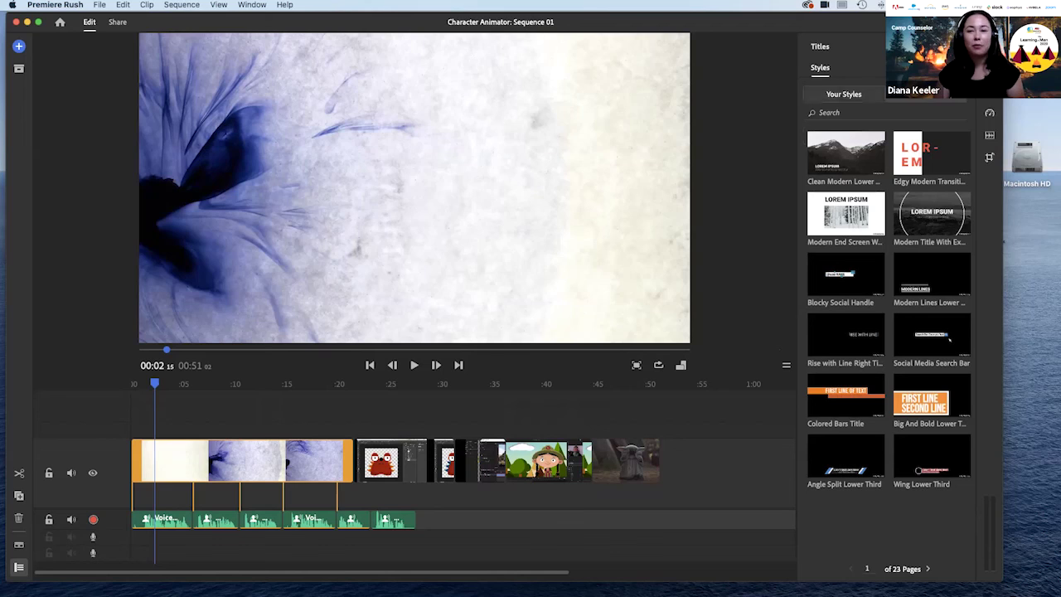
{"action": "left_click", "coordinate": [843, 94]}
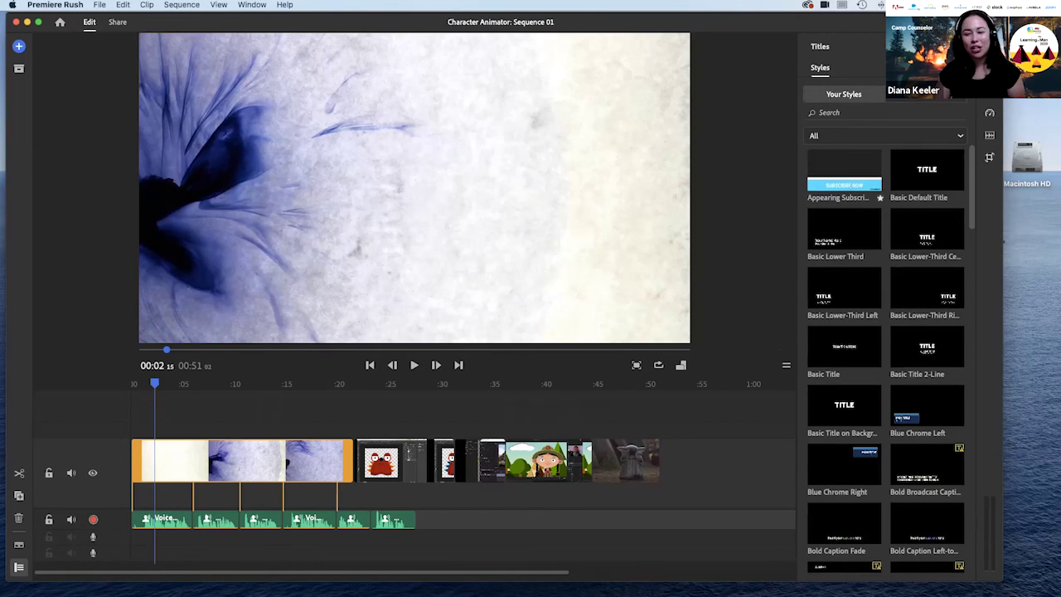
{"action": "scroll", "coordinate": [885, 356], "scroll_direction": "down", "scroll_amount": 10}
{"action": "scroll", "coordinate": [885, 357], "scroll_direction": "down", "scroll_amount": 8}
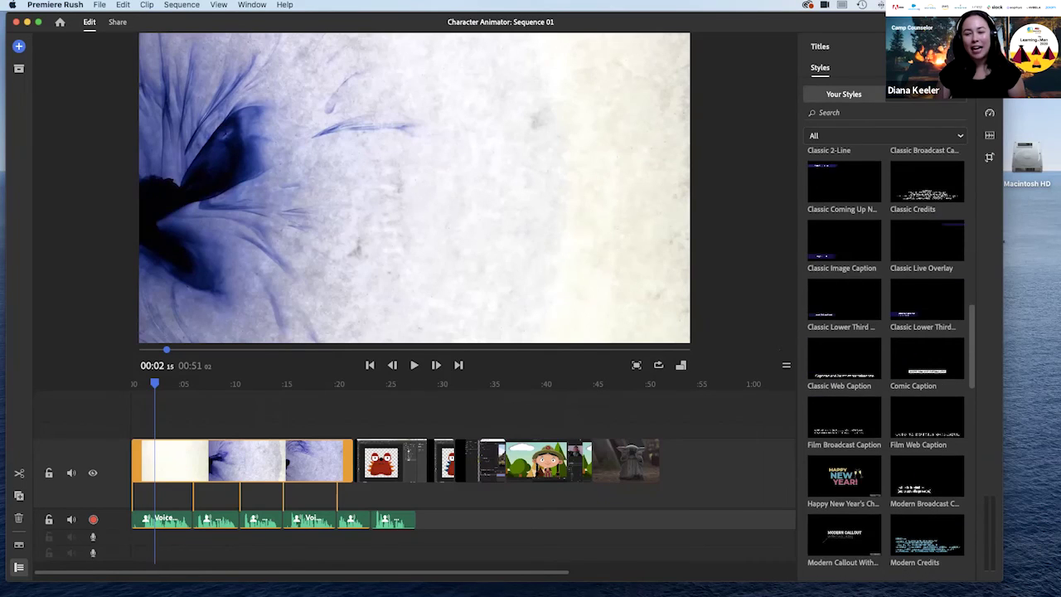
{"action": "scroll", "coordinate": [885, 357], "scroll_direction": "down", "scroll_amount": 4}
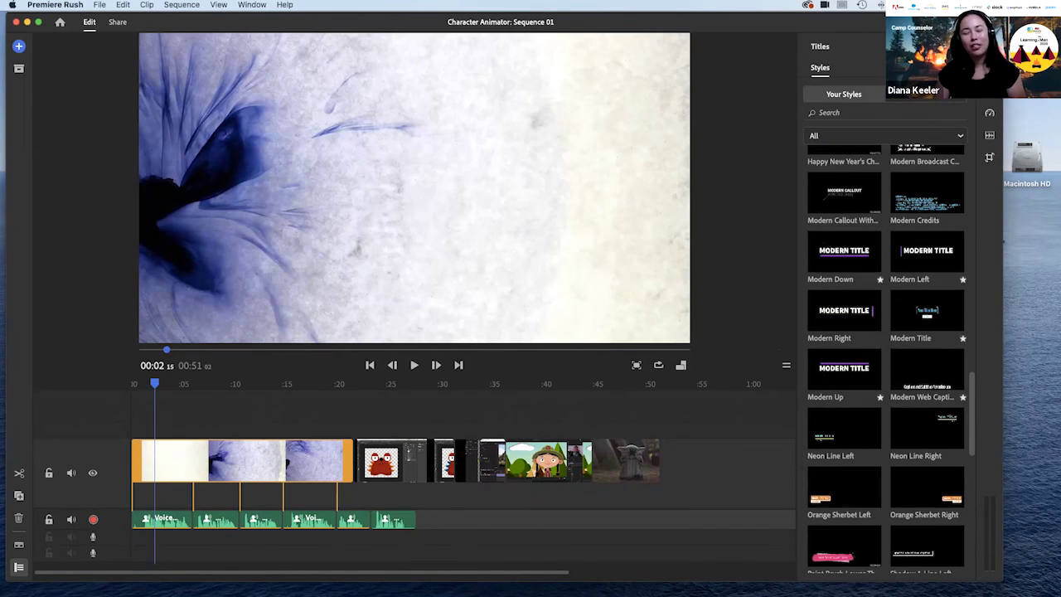
{"action": "left_click_drag", "start_coordinate": [843, 251], "coordinate": [154, 427]}
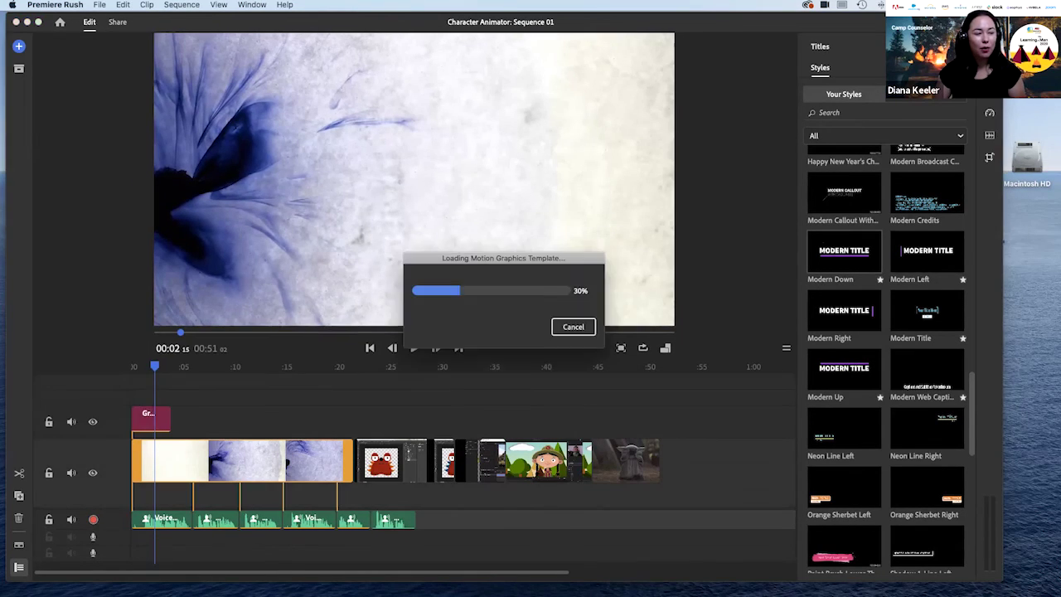
Step and play through the first few seconds to preview the Modern Down title's animation over the ink clip
{"action": "left_click_drag", "start_coordinate": [154, 366], "coordinate": [131, 365]}
{"action": "key", "text": "Right"}
{"action": "key", "text": "Right"}
{"action": "key", "text": "Right"}
{"action": "key", "text": "Right"}
{"action": "key", "text": "Right"}
{"action": "key", "text": "Right"}
{"action": "key", "text": "Right"}
{"action": "key", "text": "Right"}
{"action": "key", "text": "Right"}
{"action": "key", "text": "Right"}
{"action": "mouse_move", "coordinate": [168, 366]}
{"action": "left_mouse_down"}
{"action": "mouse_move", "coordinate": [131, 366]}
{"action": "mouse_move", "coordinate": [164, 365]}
{"action": "left_mouse_up"}
{"action": "key", "text": "Left"}
{"action": "key", "text": "Left"}
{"action": "key", "text": "Left"}
{"action": "key", "text": "Left"}
{"action": "key", "text": "Left"}
{"action": "key", "text": "Left"}
{"action": "key", "text": "Left"}
{"action": "key", "text": "Left"}
{"action": "key", "text": "Left"}
{"action": "key", "text": "Left"}
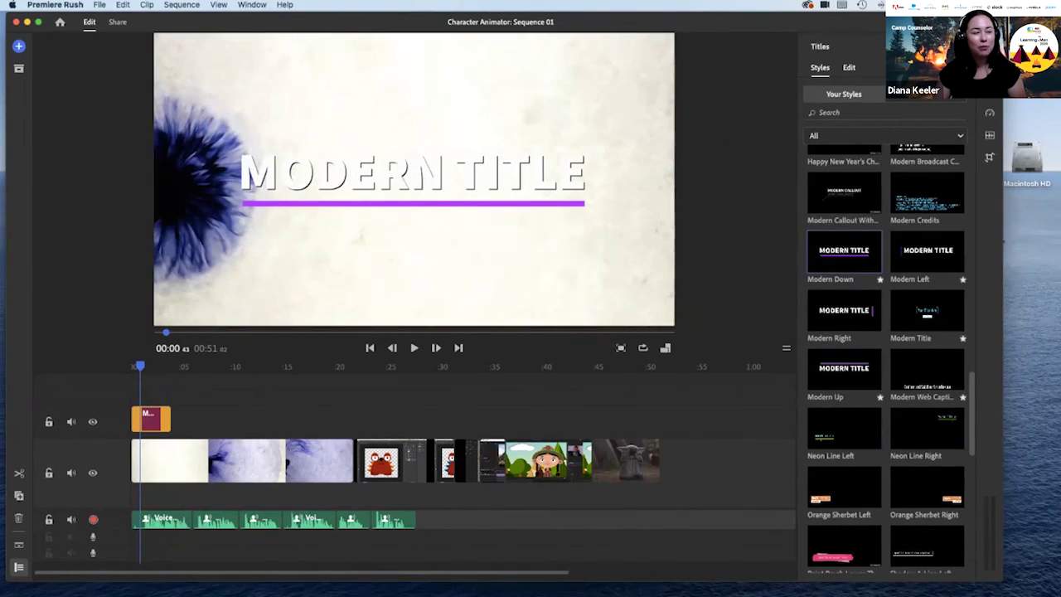
{"action": "key", "text": "space"}
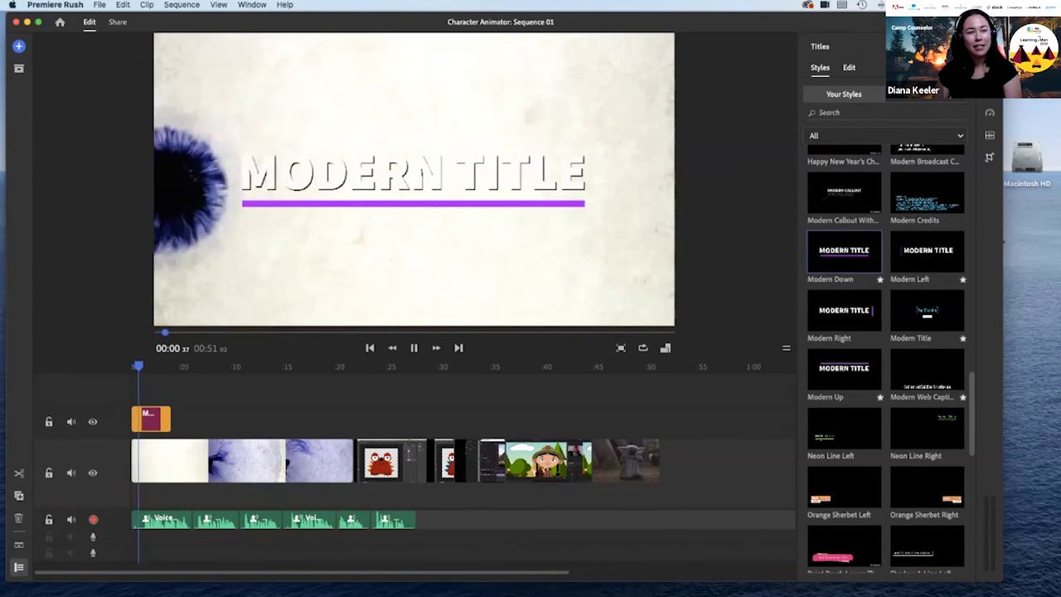
{"action": "key", "text": "space"}
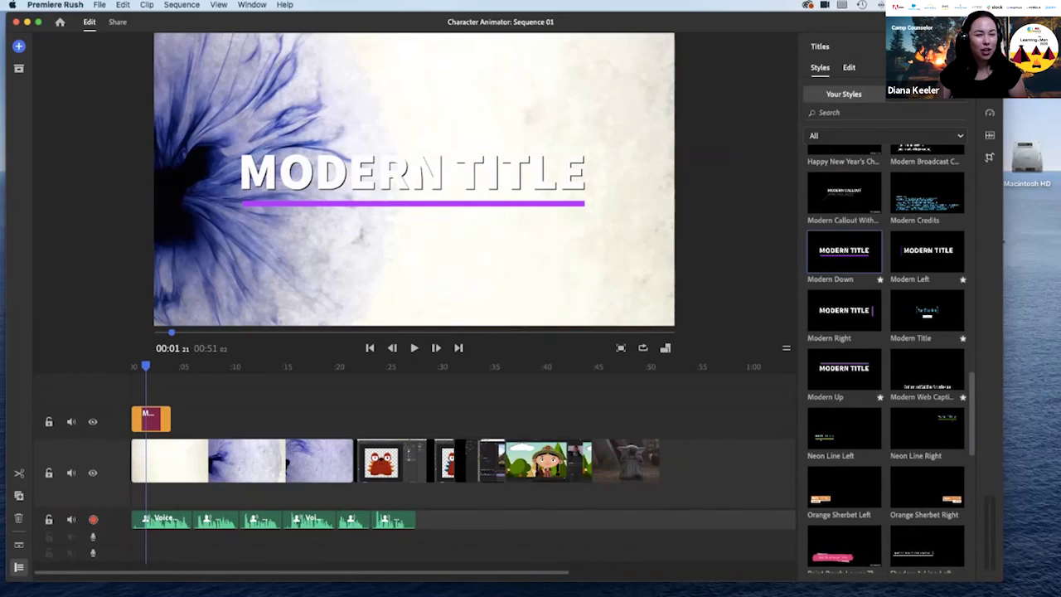
Replace the title's placeholder text with "July 28, 2020"
{"action": "left_click", "coordinate": [151, 420]}
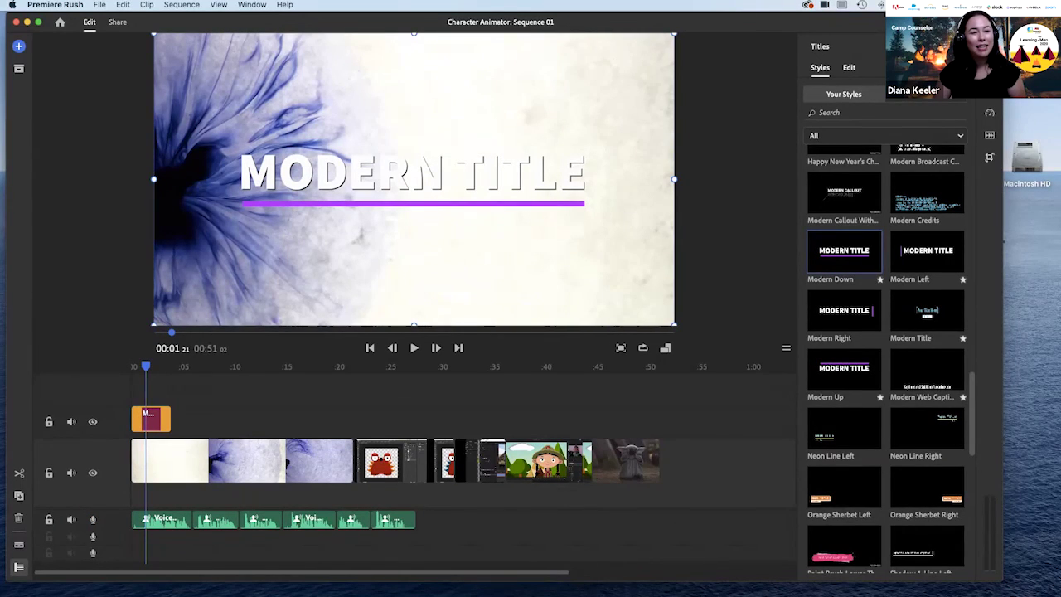
{"action": "double_click", "coordinate": [413, 175]}
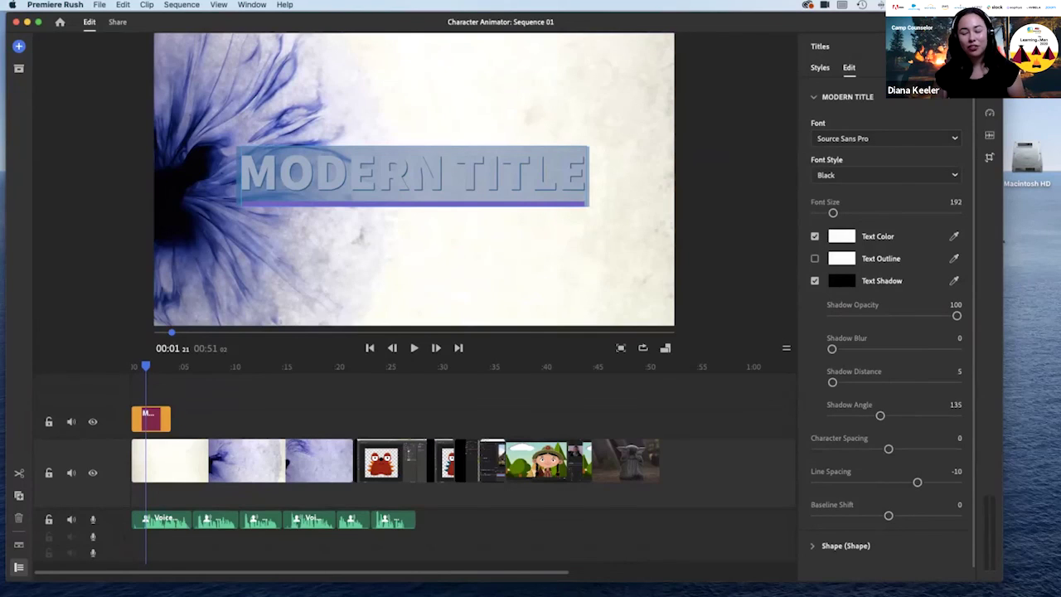
{"action": "scroll", "coordinate": [892, 330], "scroll_direction": "down", "scroll_amount": 1}
{"action": "scroll", "coordinate": [893, 331], "scroll_direction": "up", "scroll_amount": 1}
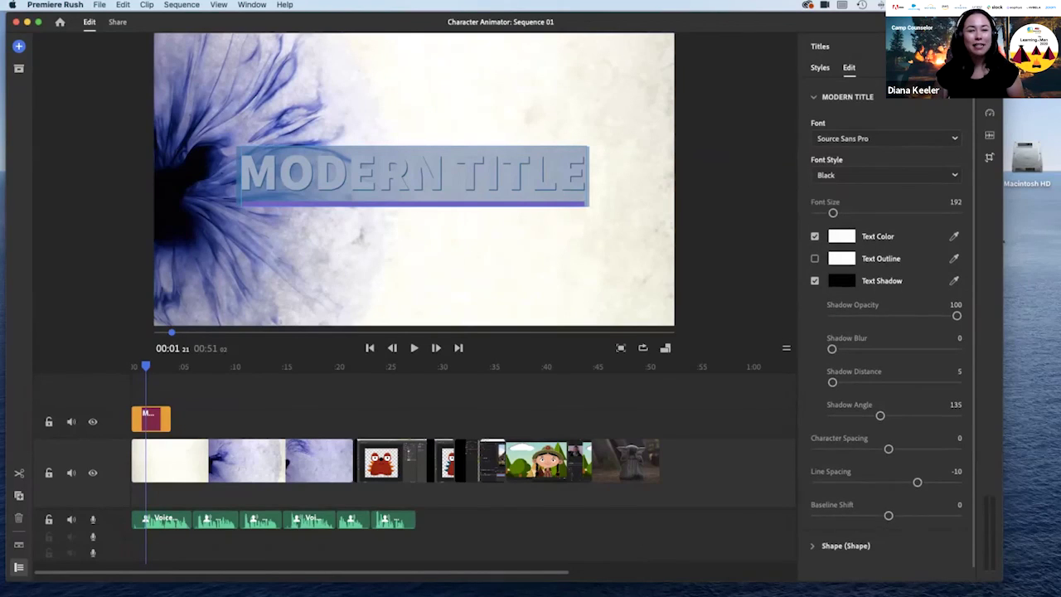
{"action": "left_click", "coordinate": [498, 176]}
{"action": "left_click_drag", "start_coordinate": [586, 174], "coordinate": [239, 174]}
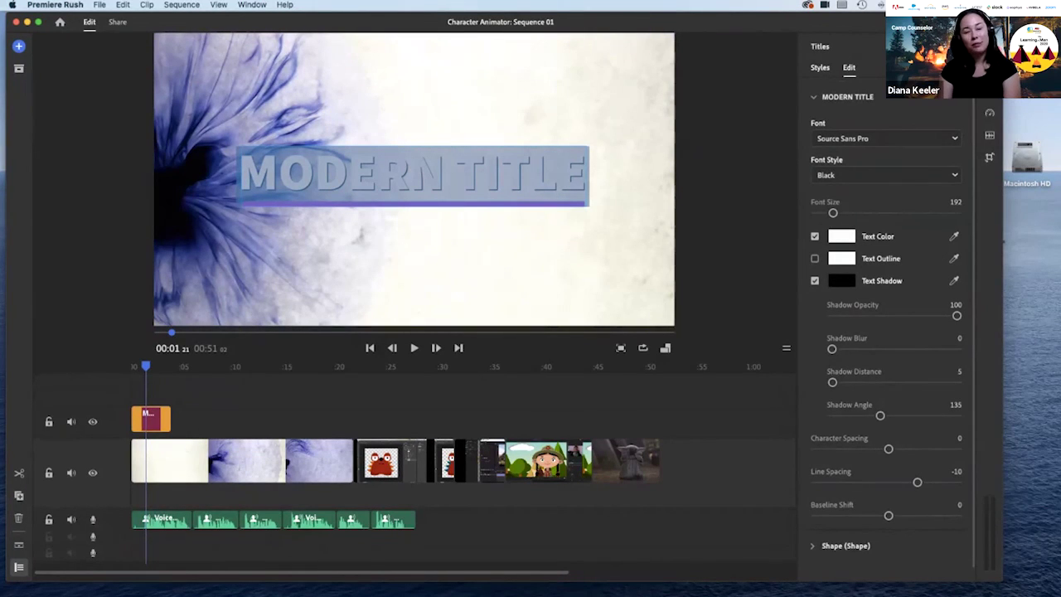
{"action": "type", "text": "July"}
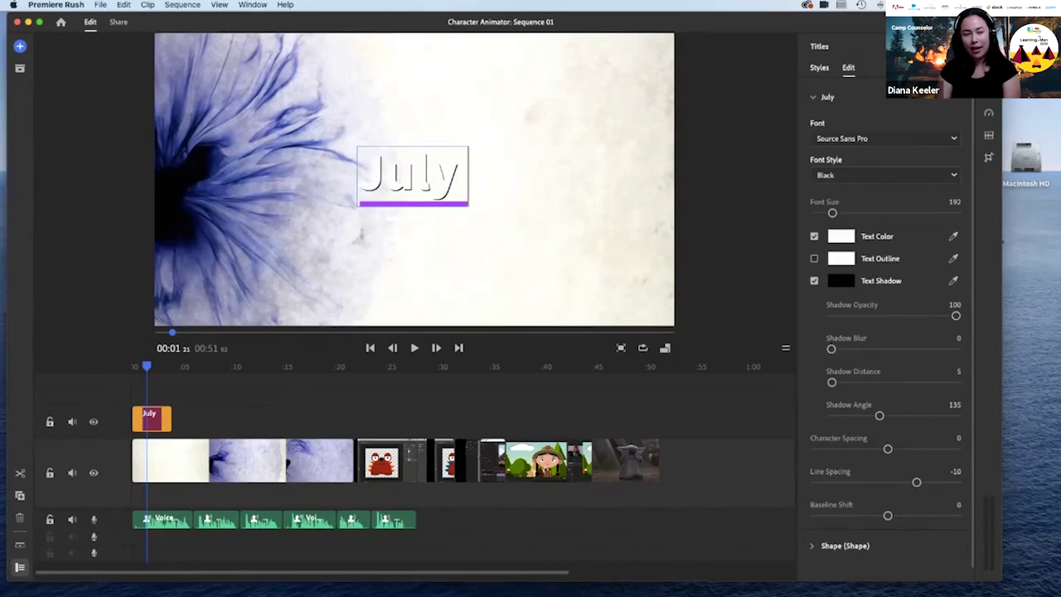
{"action": "type", "text": " 28, 2020"}
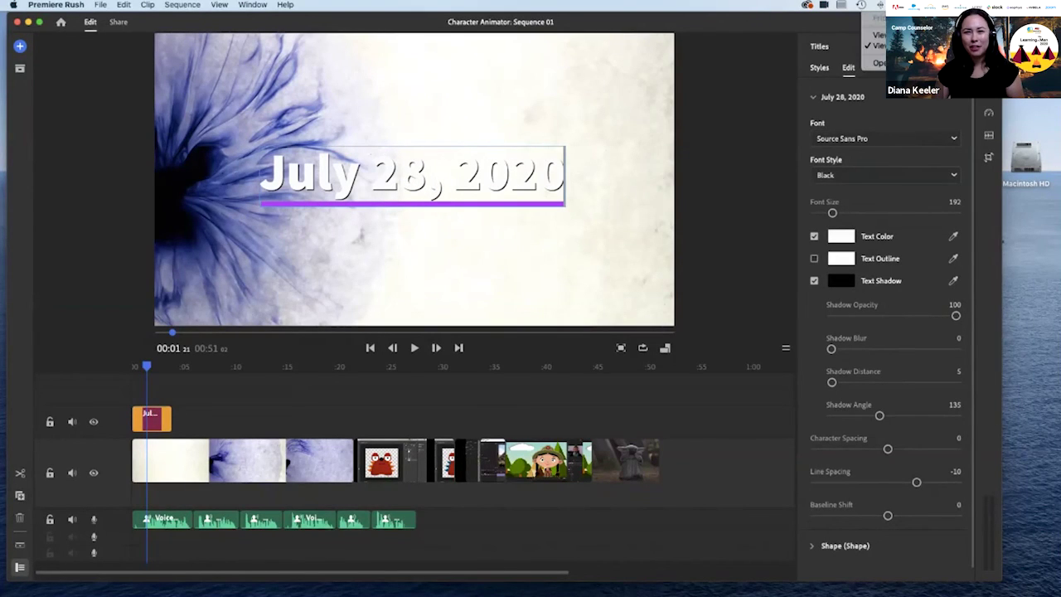
Correct the day in the title's date to 24 and finish editing the text
{"action": "left_click", "coordinate": [424, 176]}
{"action": "key", "text": "BackSpace"}
{"action": "type", "text": "4"}
{"action": "key", "text": "Escape"}
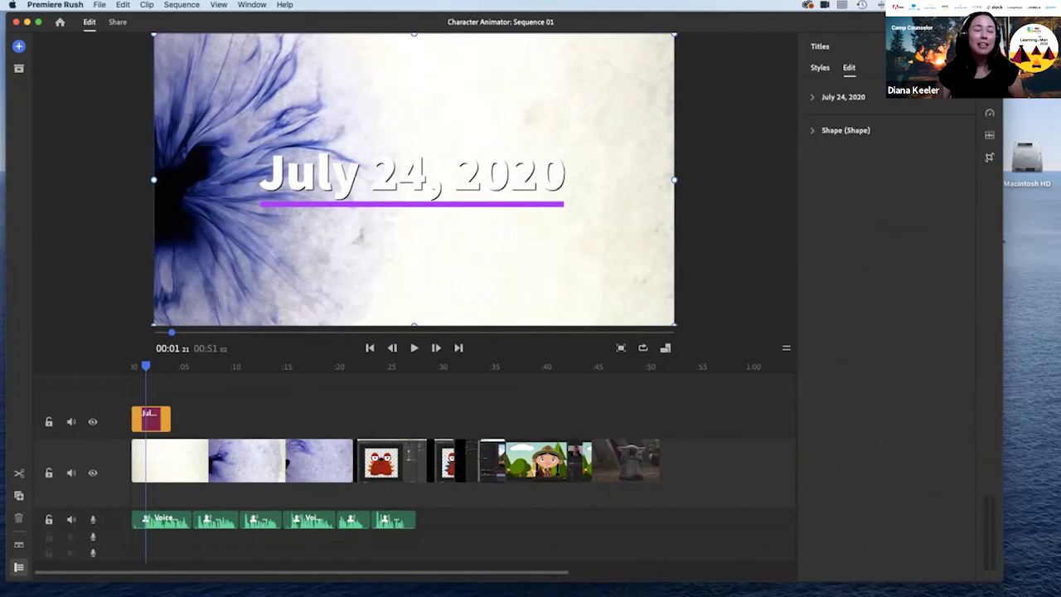
Change the outline color of the title's underline shape to dark blue, 0824AB
{"action": "left_click", "coordinate": [812, 130]}
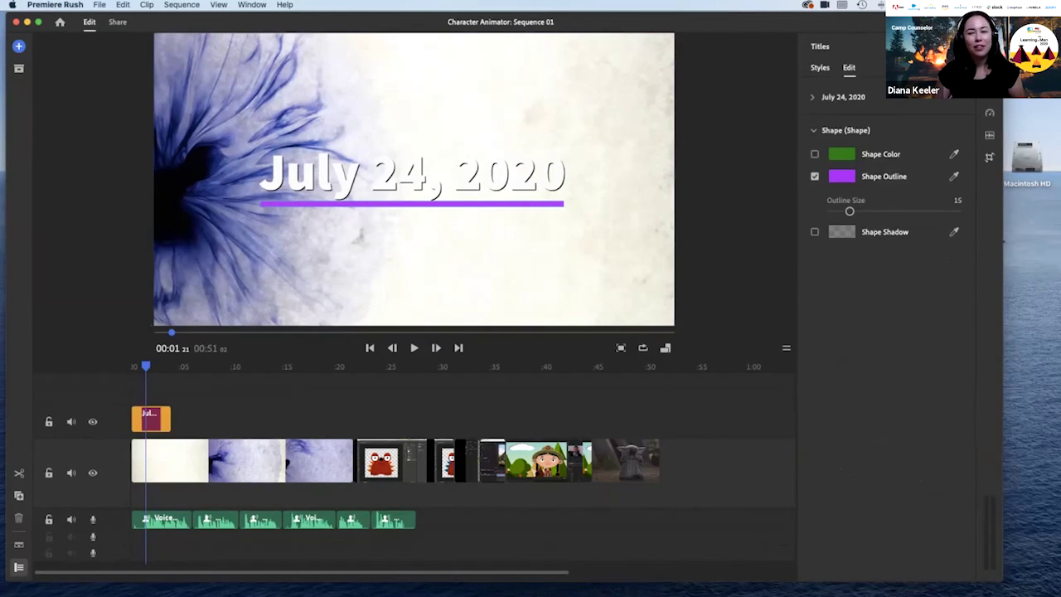
{"action": "left_click", "coordinate": [841, 176]}
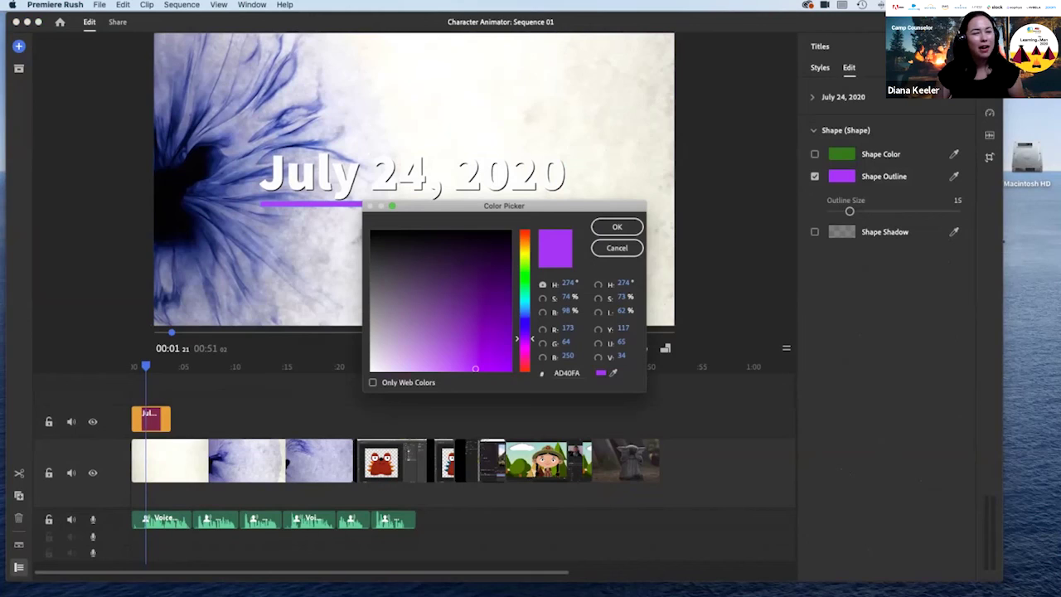
{"action": "left_click", "coordinate": [524, 321]}
{"action": "mouse_move", "coordinate": [474, 368]}
{"action": "left_mouse_down"}
{"action": "mouse_move", "coordinate": [481, 339]}
{"action": "mouse_move", "coordinate": [505, 324]}
{"action": "left_mouse_up"}
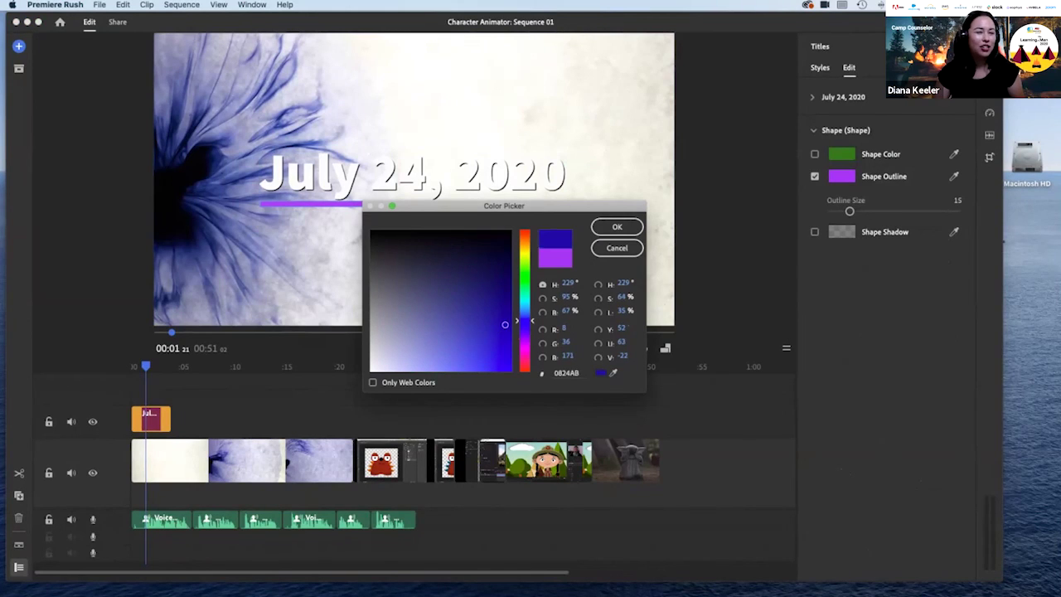
{"action": "key", "text": "Return"}
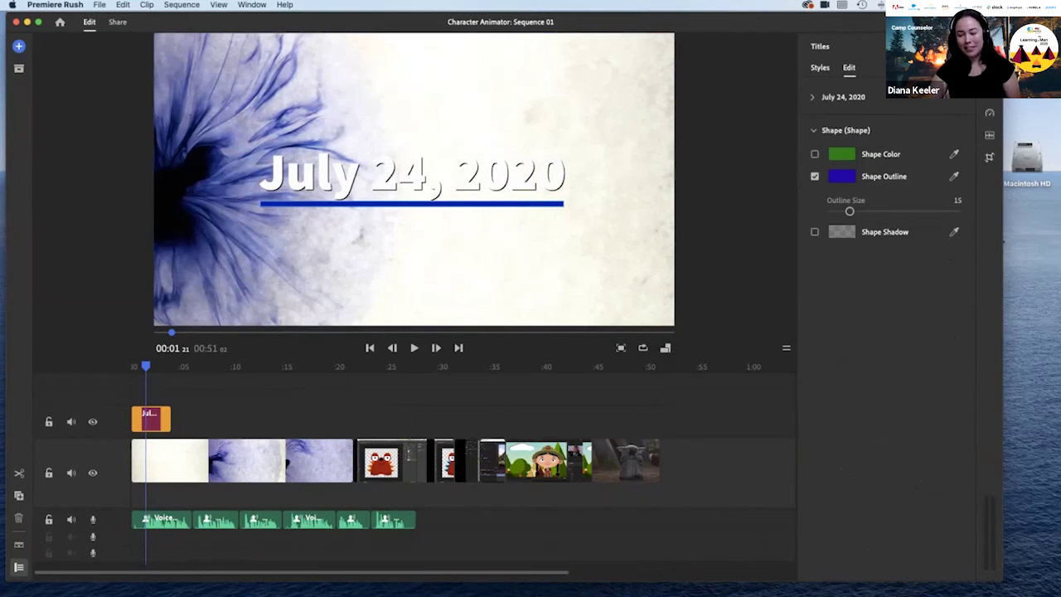
{"action": "left_click", "coordinate": [813, 131]}
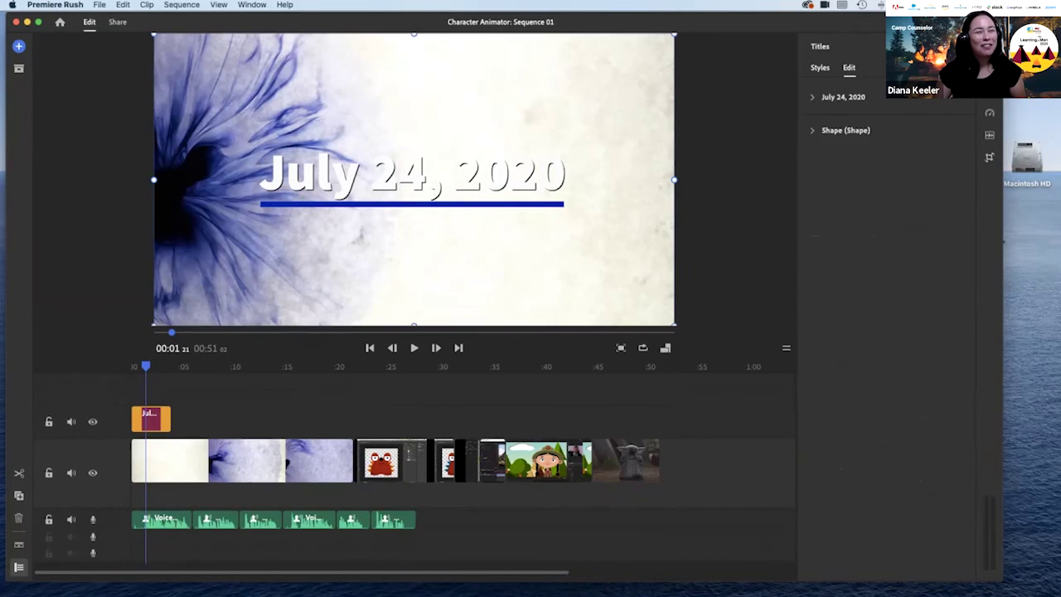
Shift the date title to the right and slightly down in the frame, and play the sequence's opening to check it
{"action": "left_click_drag", "start_coordinate": [414, 178], "coordinate": [485, 181]}
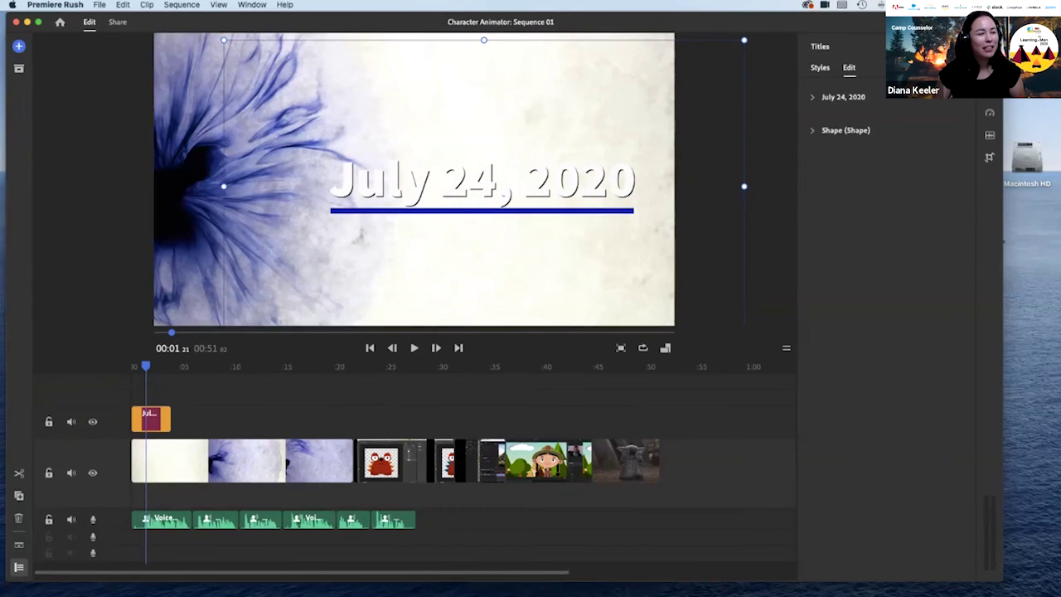
{"action": "key", "text": "Home"}
{"action": "key", "text": "space"}
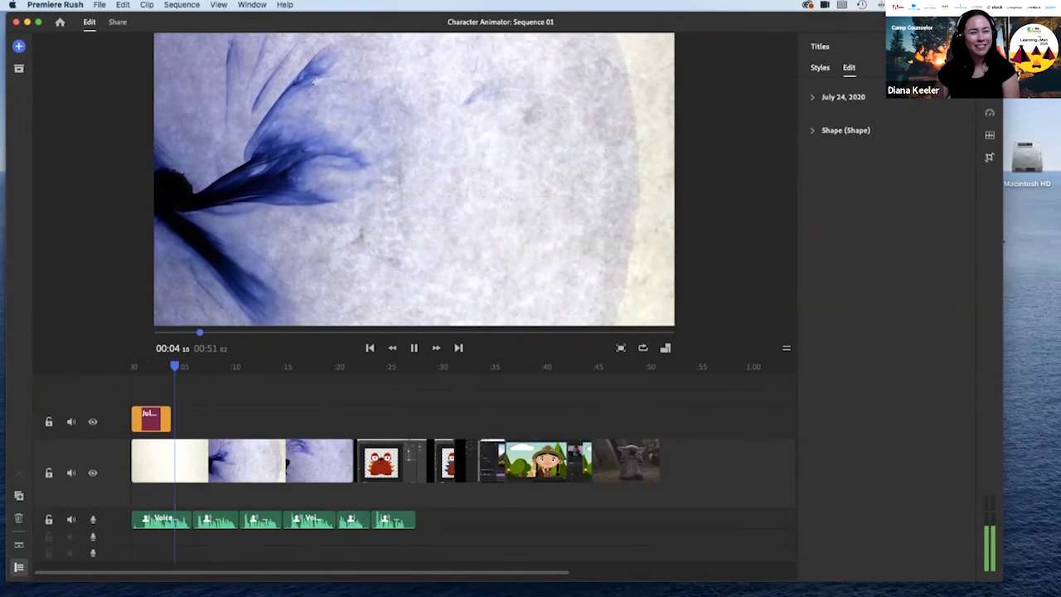
{"action": "key", "text": "space"}
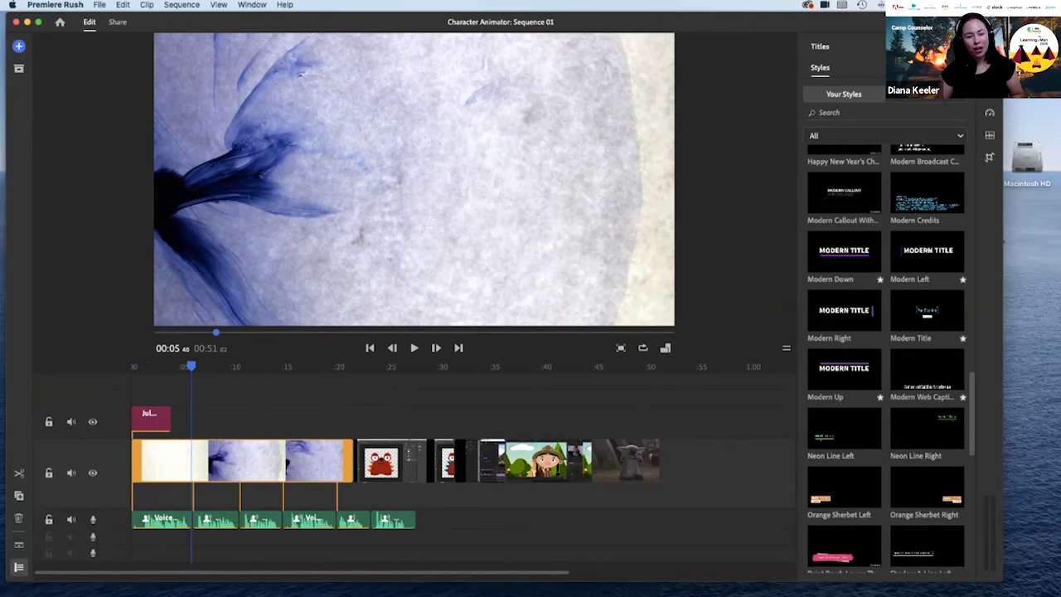
Try shortening the opening ink clip from its end, and extend it back to its full length
{"action": "mouse_move", "coordinate": [192, 366]}
{"action": "left_mouse_down"}
{"action": "mouse_move", "coordinate": [324, 365]}
{"action": "mouse_move", "coordinate": [189, 366]}
{"action": "left_mouse_up"}
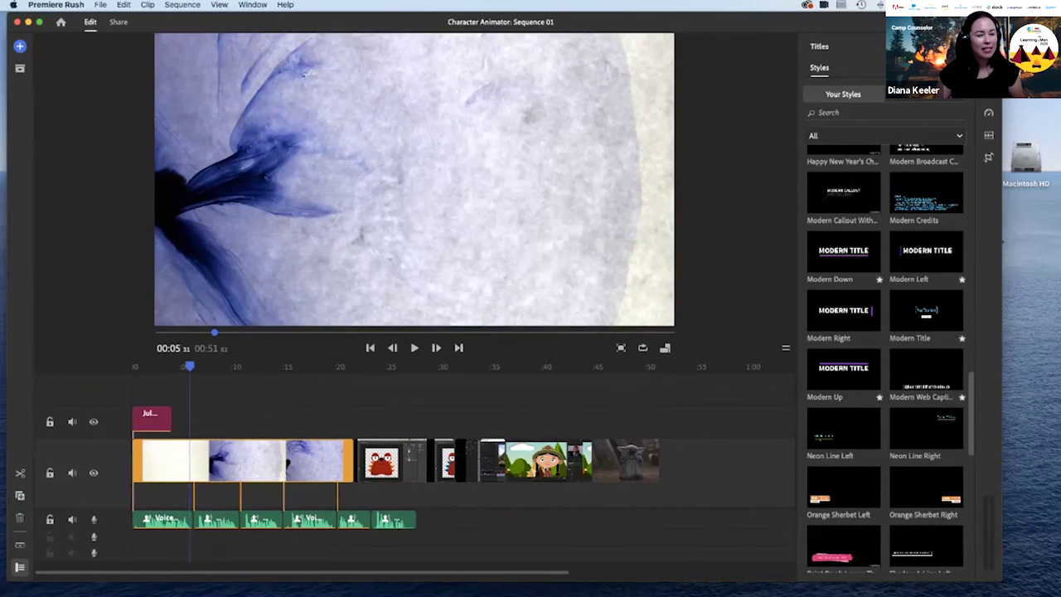
{"action": "left_click_drag", "start_coordinate": [349, 461], "coordinate": [242, 460]}
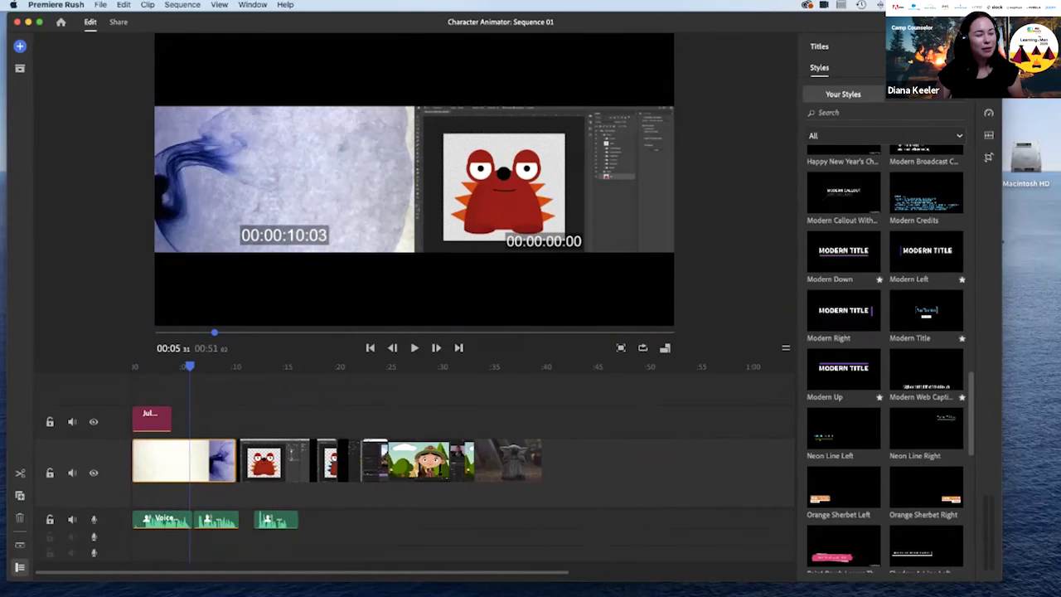
{"action": "left_click_drag", "start_coordinate": [197, 460], "coordinate": [353, 460]}
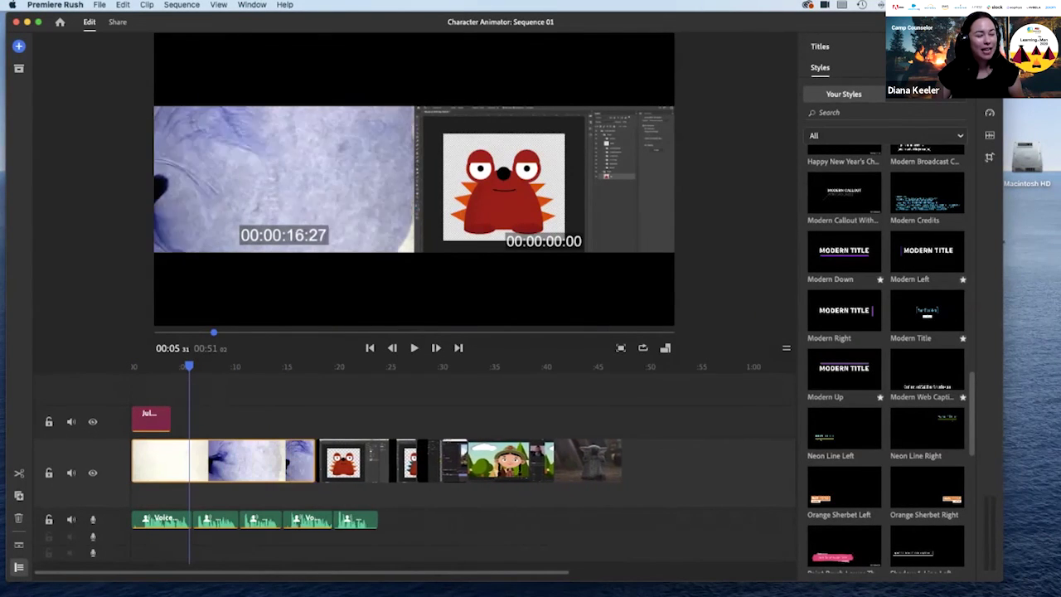
{"action": "mouse_move", "coordinate": [353, 461]}
{"action": "left_mouse_down"}
{"action": "mouse_move", "coordinate": [300, 461]}
{"action": "mouse_move", "coordinate": [353, 460]}
{"action": "left_mouse_up"}
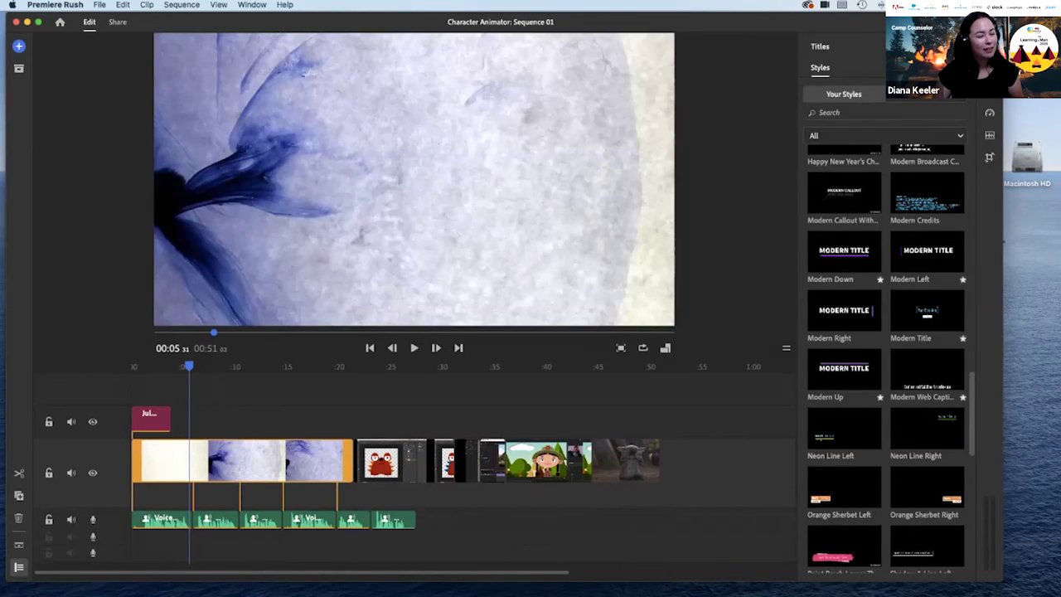
Check which voiceover segments are attached to the opening ink clip and the red monster clip, and play the second voiceover segment
{"action": "left_click", "coordinate": [360, 367]}
{"action": "left_click", "coordinate": [319, 366]}
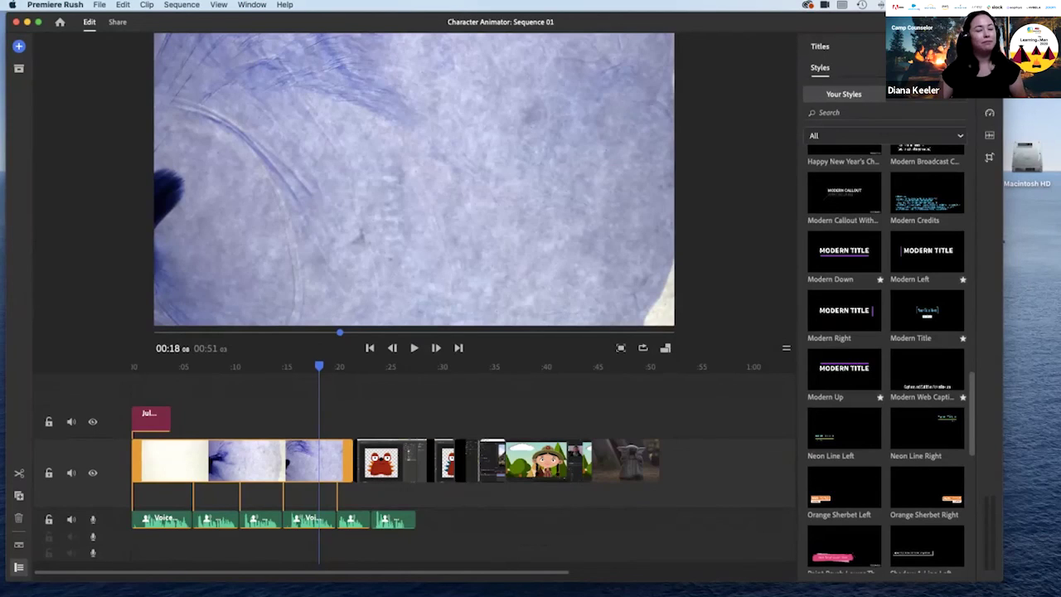
{"action": "left_click_drag", "start_coordinate": [319, 366], "coordinate": [366, 365]}
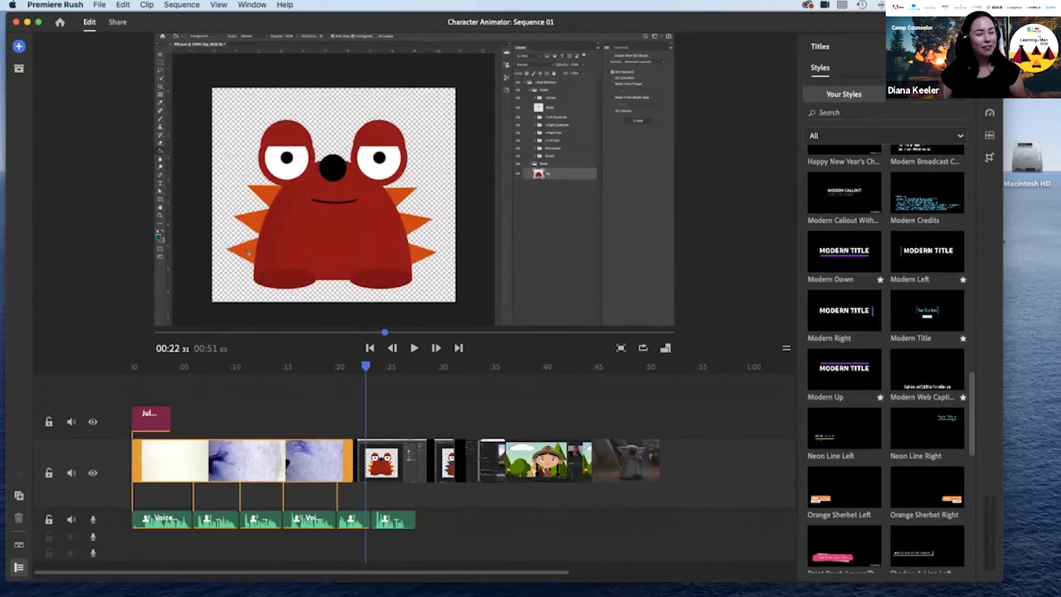
{"action": "left_click", "coordinate": [403, 460]}
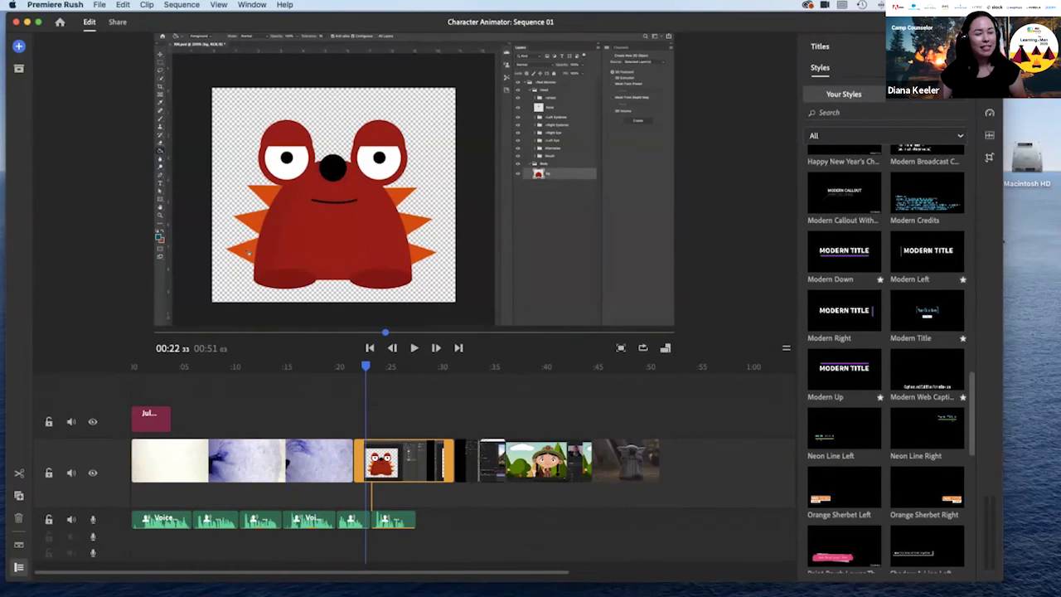
{"action": "left_click", "coordinate": [205, 366]}
{"action": "left_click", "coordinate": [205, 461]}
{"action": "key", "text": "space"}
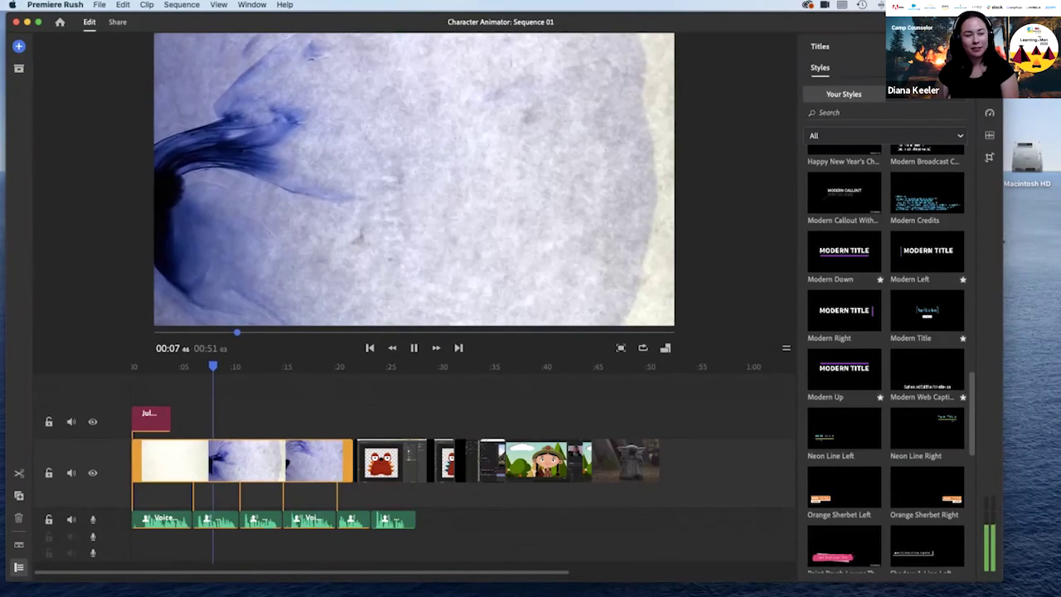
{"action": "key", "text": "space"}
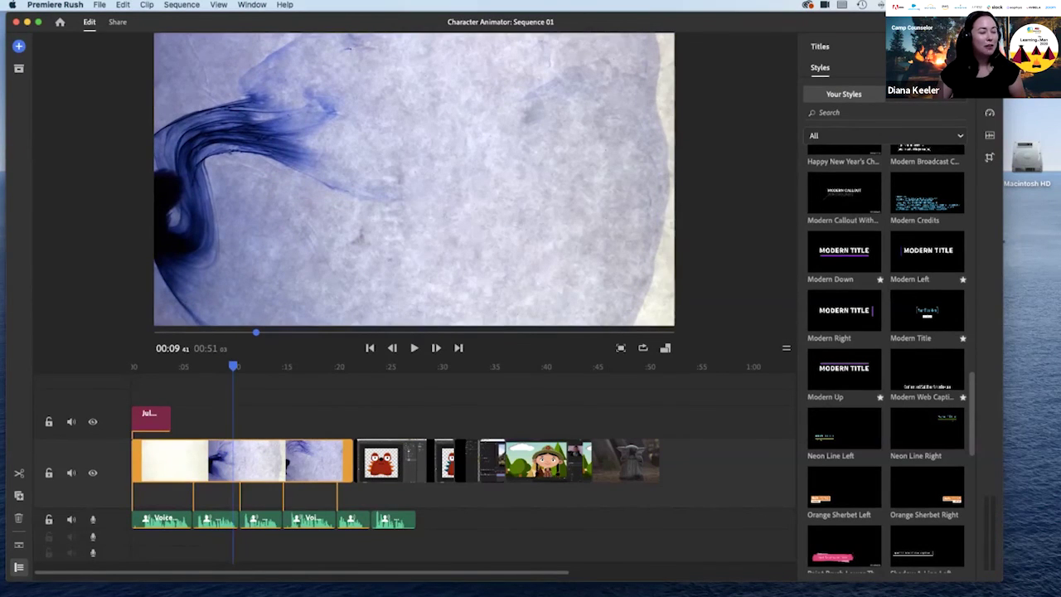
Move the second voiceover segment under the red monster clip, and put the last voiceover segment in its former place
{"action": "left_click", "coordinate": [216, 519]}
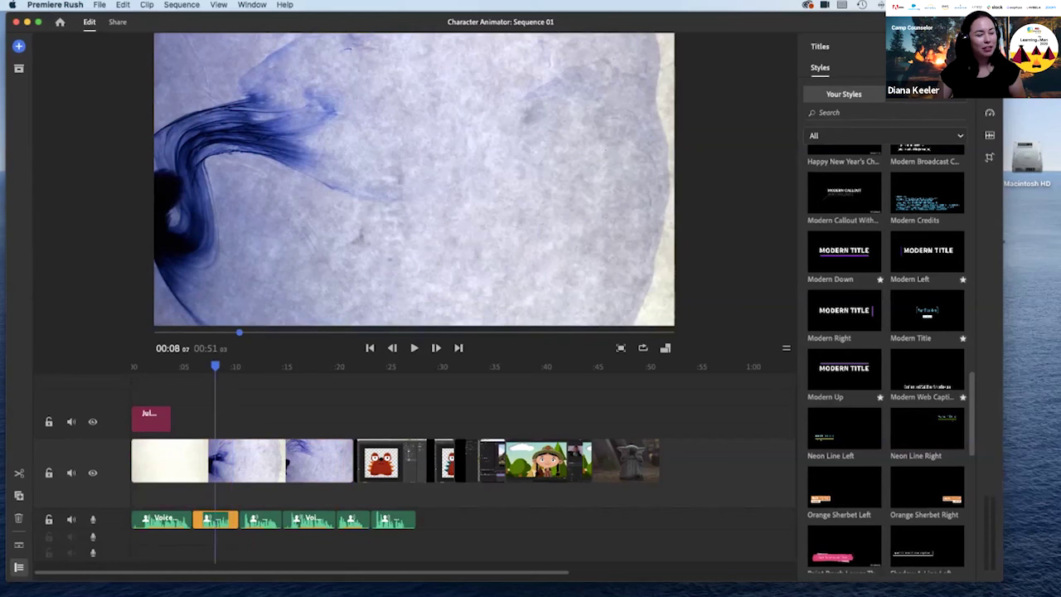
{"action": "left_click_drag", "start_coordinate": [214, 520], "coordinate": [439, 520]}
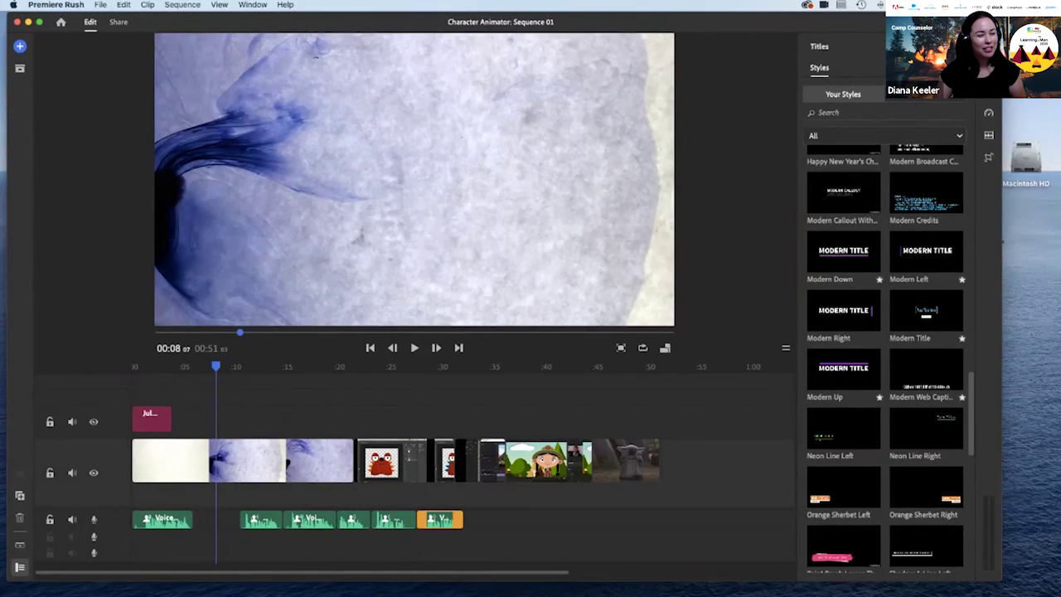
{"action": "left_click_drag", "start_coordinate": [367, 366], "coordinate": [376, 367]}
{"action": "left_click_drag", "start_coordinate": [394, 520], "coordinate": [234, 520]}
{"action": "left_click_drag", "start_coordinate": [439, 520], "coordinate": [394, 519]}
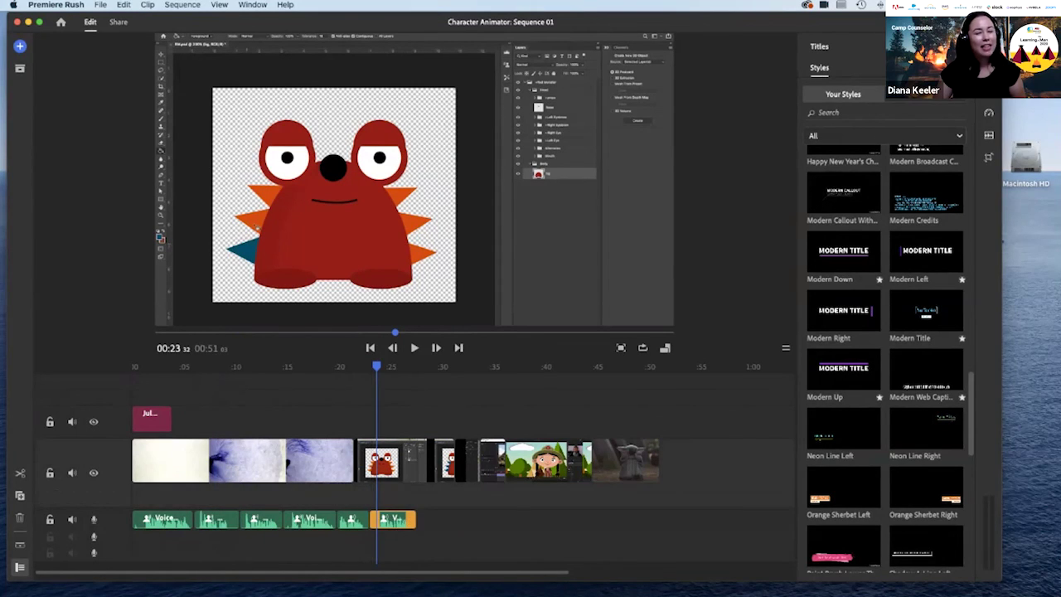
Scale the hatted boy puppet clip to 71 and reposition it to 964 horizontal and 593 vertical
{"action": "left_click_drag", "start_coordinate": [376, 366], "coordinate": [401, 367]}
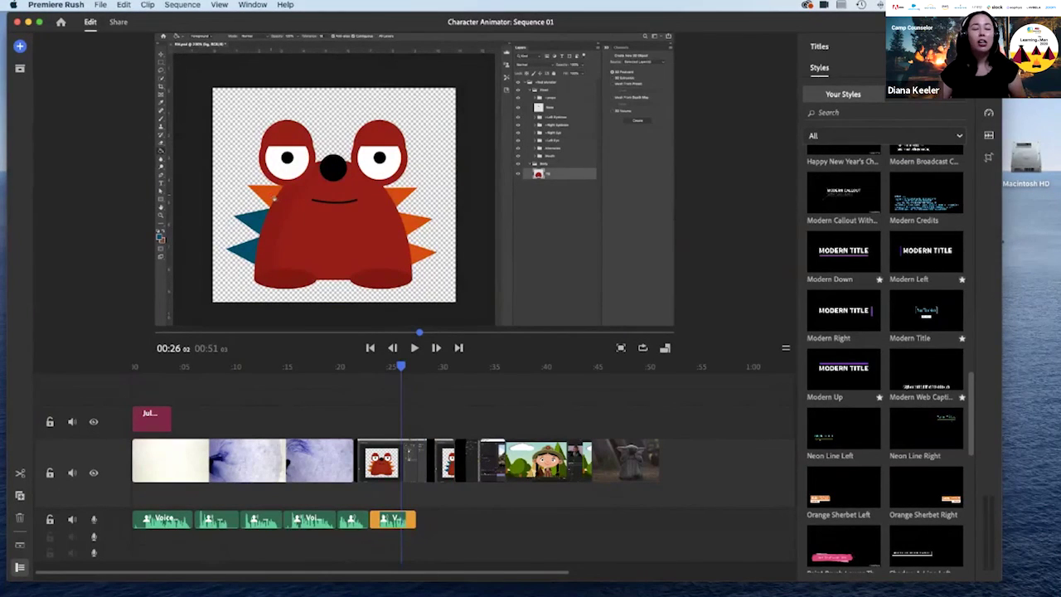
{"action": "left_click_drag", "start_coordinate": [401, 366], "coordinate": [375, 366]}
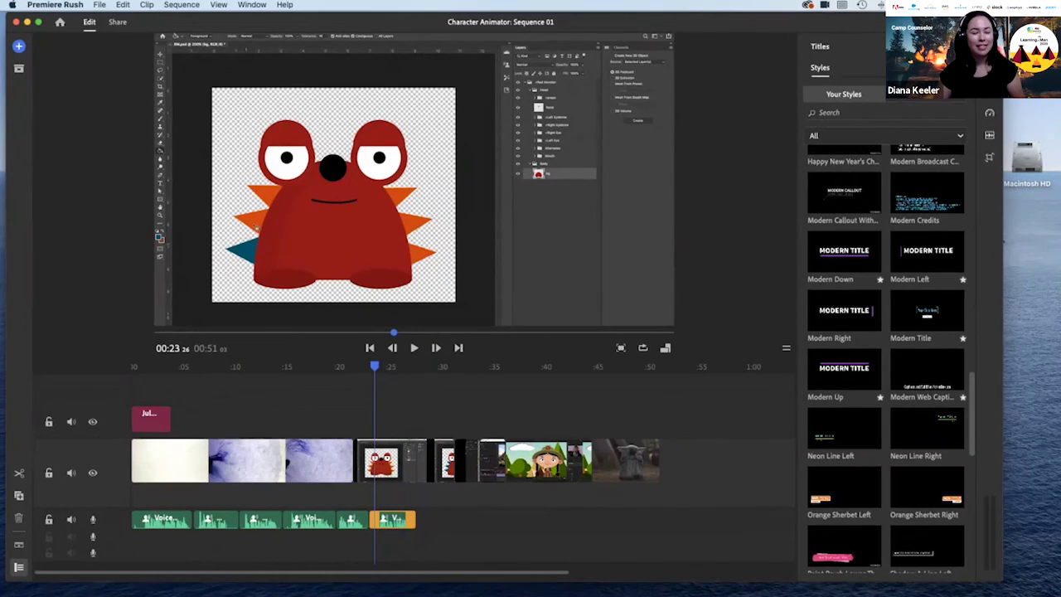
{"action": "key", "text": "space"}
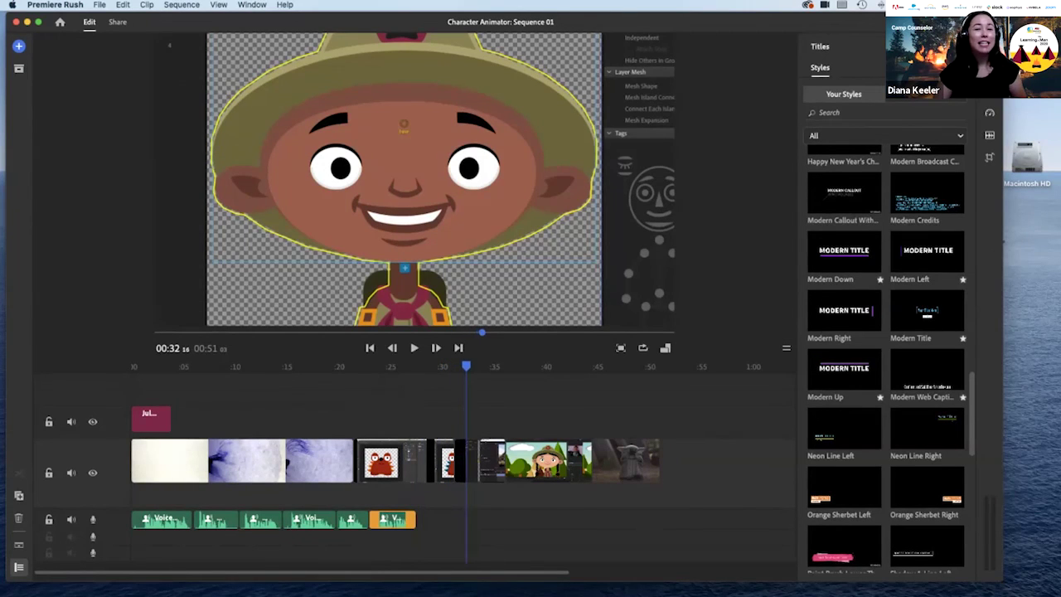
{"action": "left_click", "coordinate": [468, 461]}
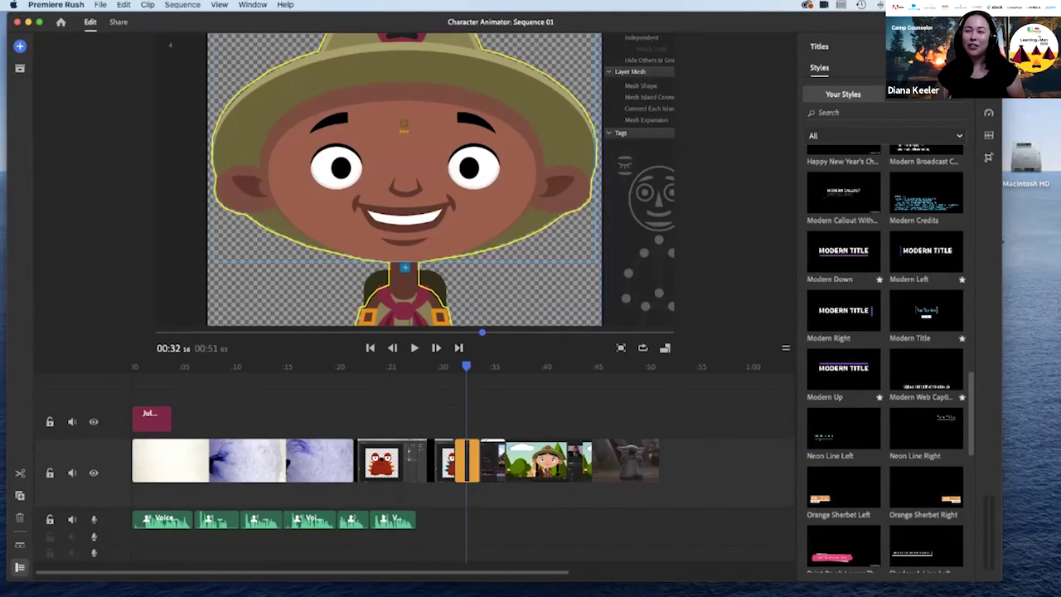
{"action": "left_click", "coordinate": [988, 156]}
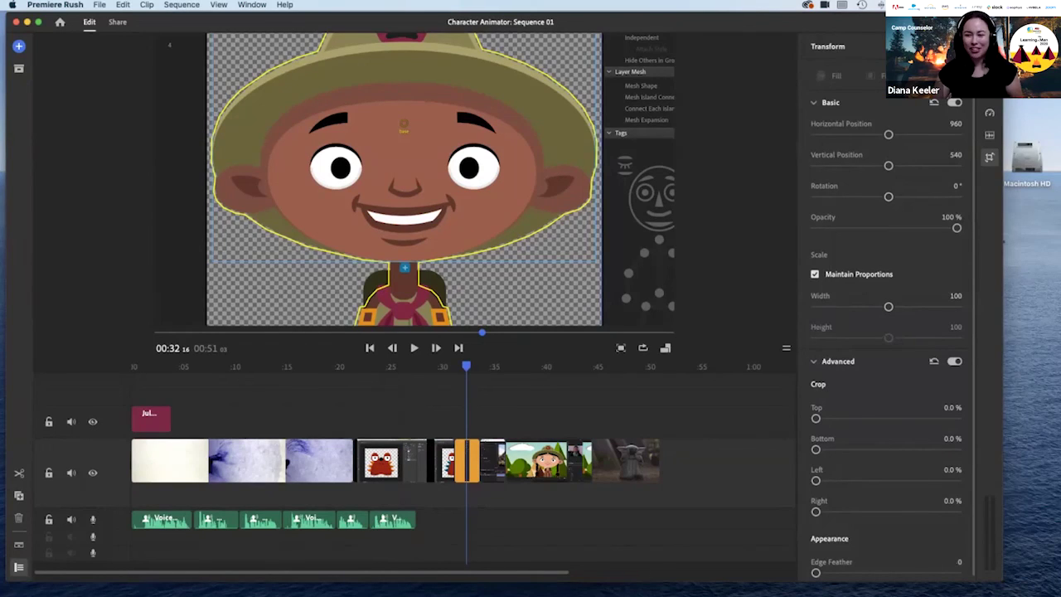
{"action": "left_click_drag", "start_coordinate": [888, 306], "coordinate": [851, 307]}
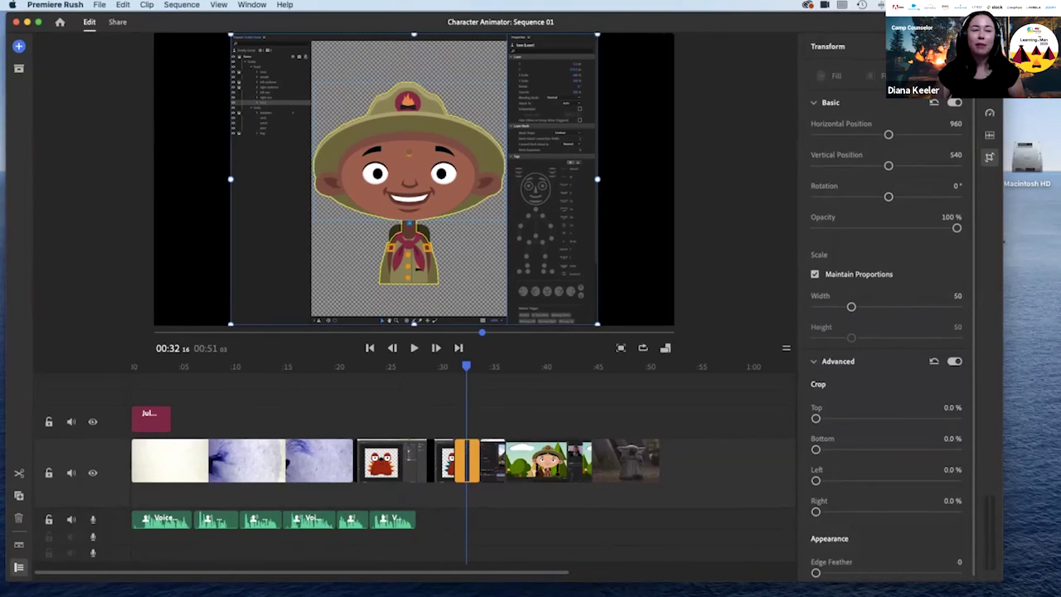
{"action": "left_click_drag", "start_coordinate": [597, 324], "coordinate": [651, 366]}
{"action": "left_click_drag", "start_coordinate": [861, 306], "coordinate": [866, 307]}
{"action": "left_click_drag", "start_coordinate": [414, 179], "coordinate": [416, 193]}
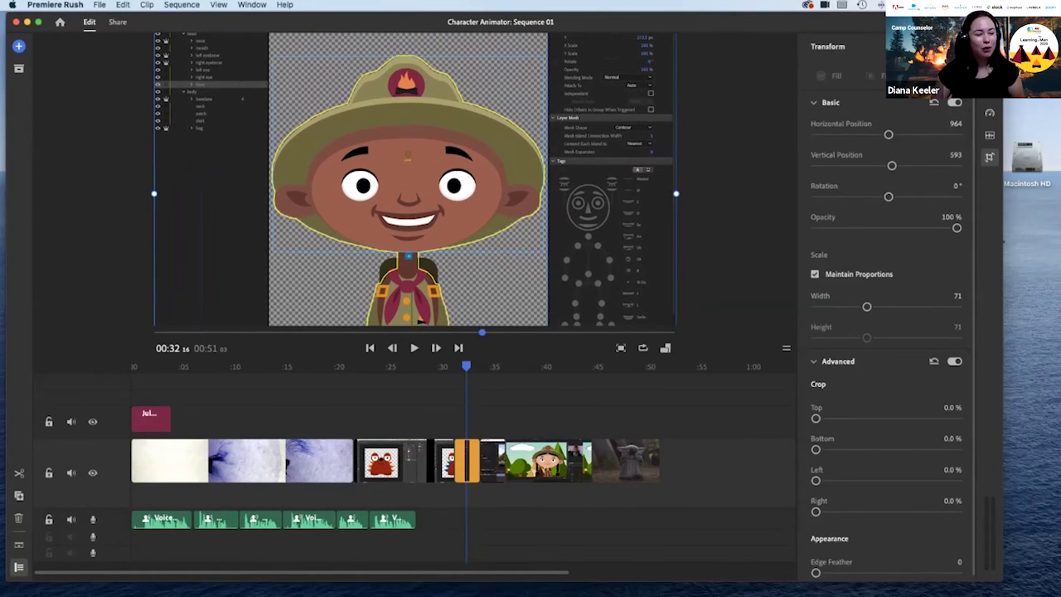
Move the segment following the first voiceover under the boy puppet clip, and extend that clip to cover the whole segment
{"action": "left_click_drag", "start_coordinate": [216, 520], "coordinate": [477, 520]}
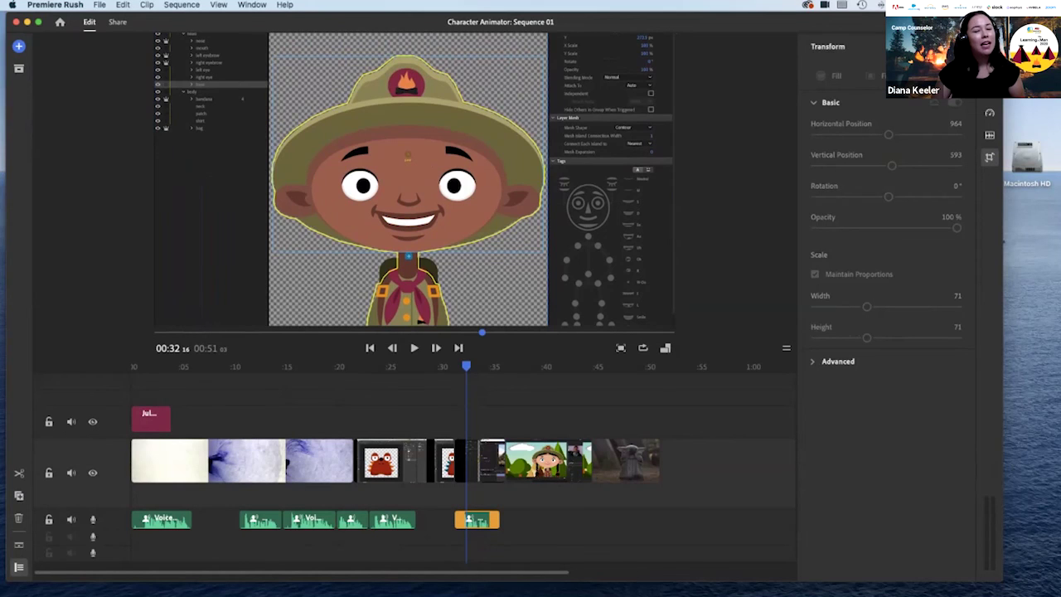
{"action": "left_click_drag", "start_coordinate": [466, 366], "coordinate": [494, 366]}
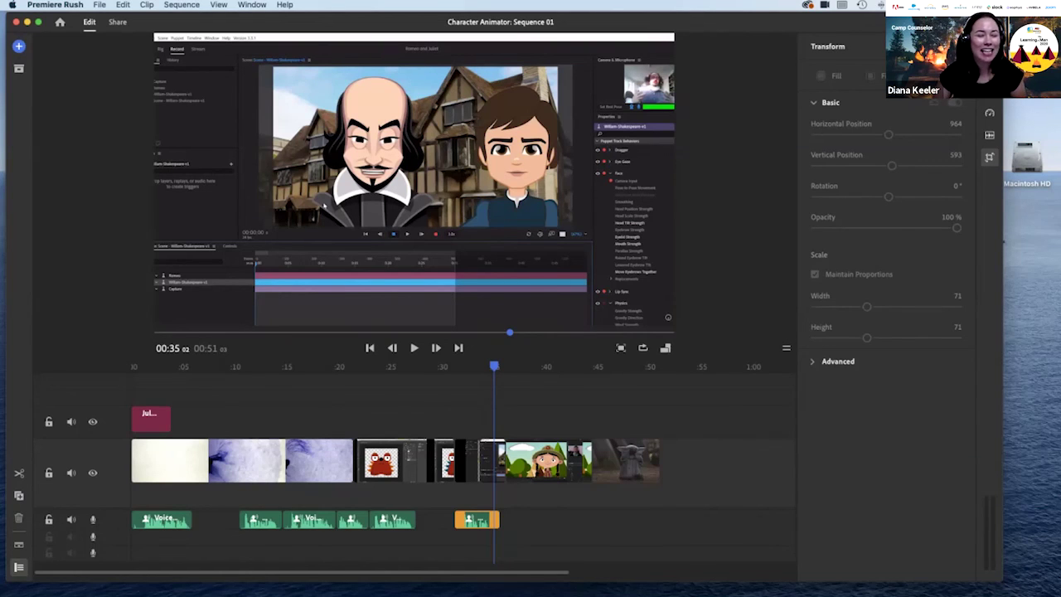
{"action": "left_click_drag", "start_coordinate": [494, 366], "coordinate": [465, 366]}
{"action": "left_click", "coordinate": [464, 461]}
{"action": "key", "text": "Right"}
{"action": "key", "text": "Right"}
{"action": "key", "text": "Right"}
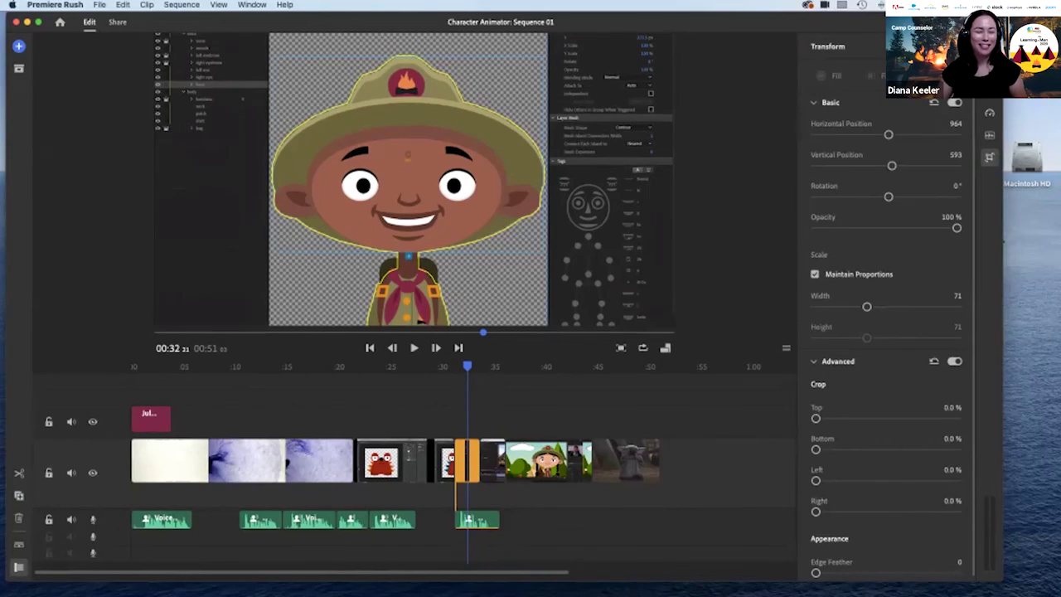
{"action": "left_click_drag", "start_coordinate": [479, 460], "coordinate": [502, 461]}
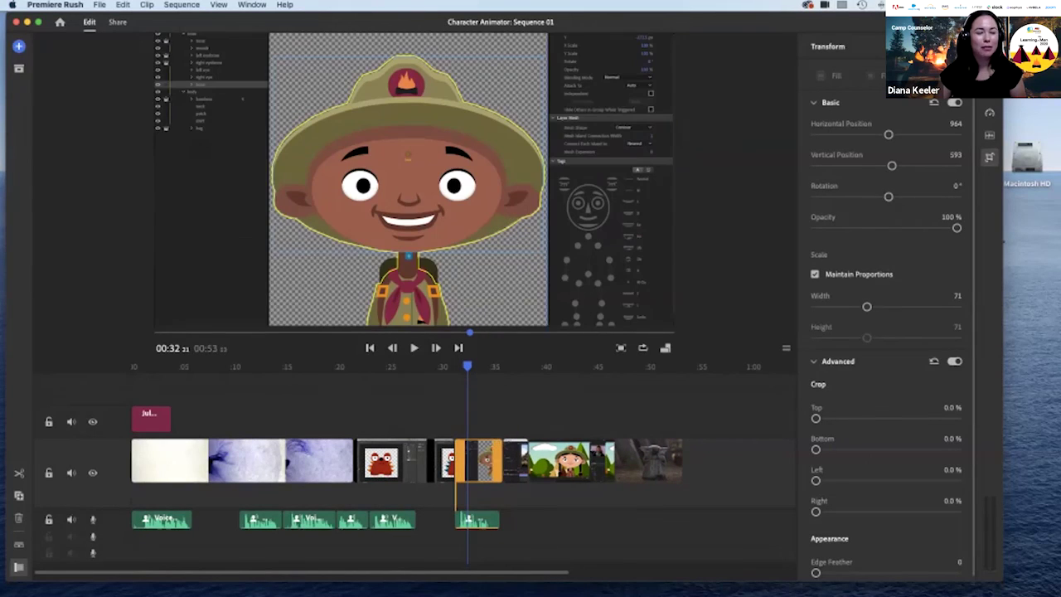
Move the next voiceover segment under the Shakespeare clip, and extend that clip to the end of the segment
{"action": "left_click_drag", "start_coordinate": [467, 366], "coordinate": [498, 367]}
{"action": "left_click_drag", "start_coordinate": [261, 519], "coordinate": [520, 520]}
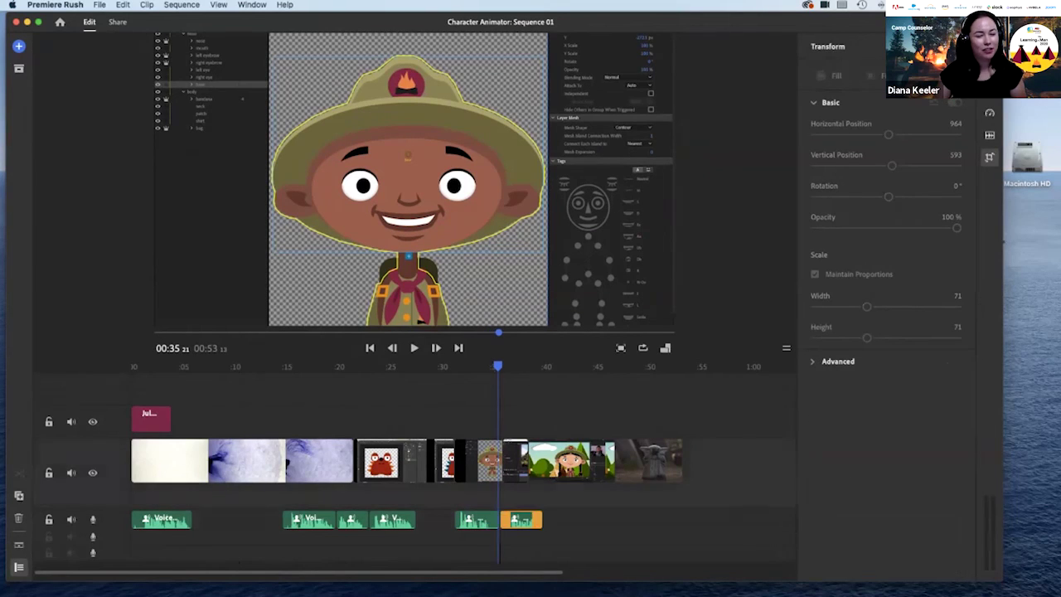
{"action": "left_click_drag", "start_coordinate": [498, 366], "coordinate": [511, 366]}
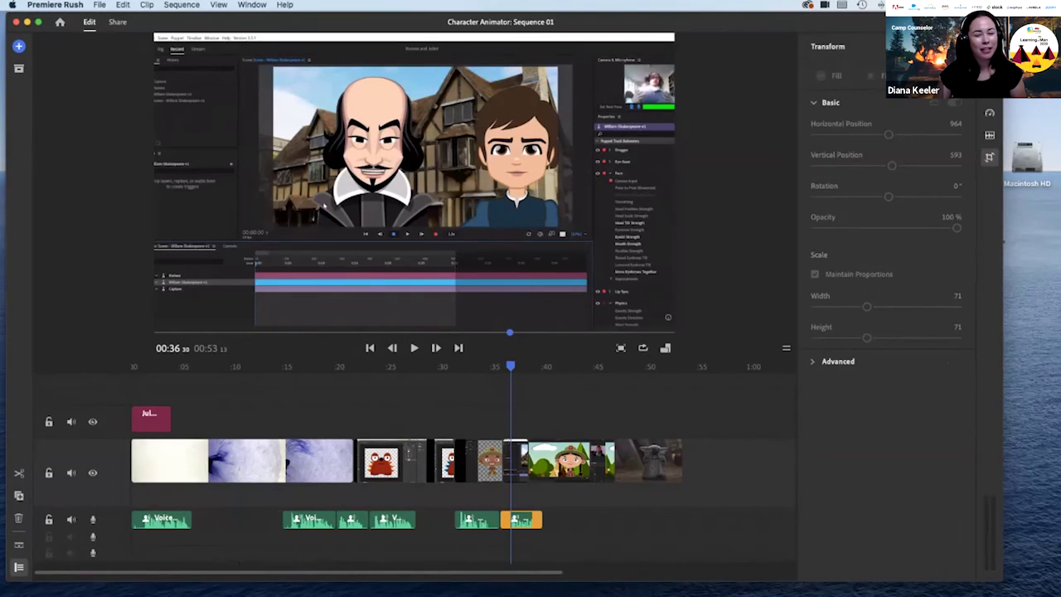
{"action": "left_click_drag", "start_coordinate": [528, 461], "coordinate": [542, 462]}
{"action": "key", "text": "Left"}
{"action": "key", "text": "Left"}
{"action": "key", "text": "Left"}
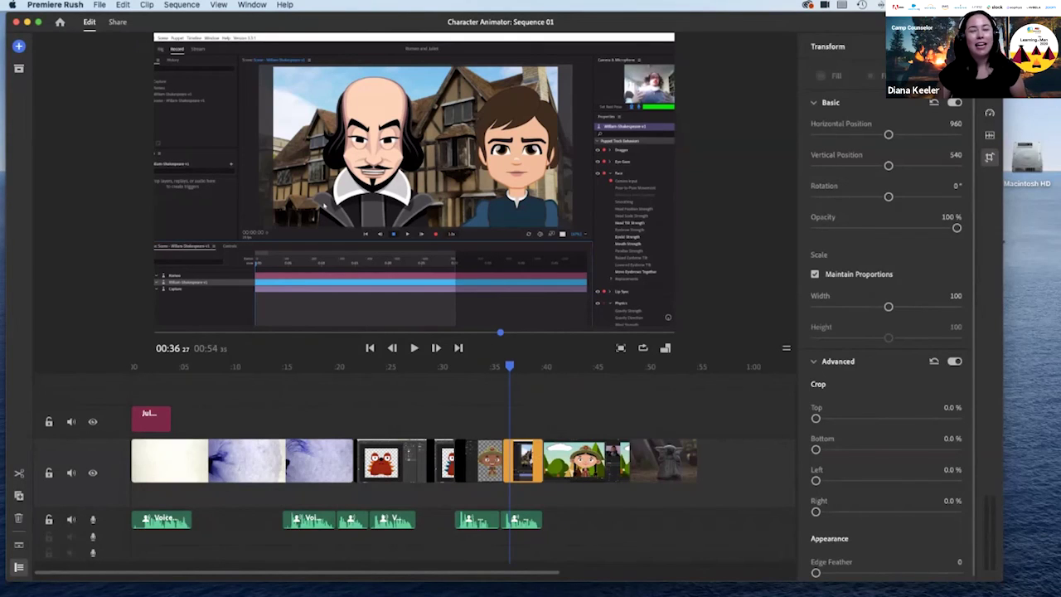
Scale the Shakespeare clip to 125 and reposition it to 679 horizontal and 624 vertical
{"action": "left_click_drag", "start_coordinate": [888, 306], "coordinate": [903, 306]}
{"action": "left_click_drag", "start_coordinate": [301, 212], "coordinate": [224, 235]}
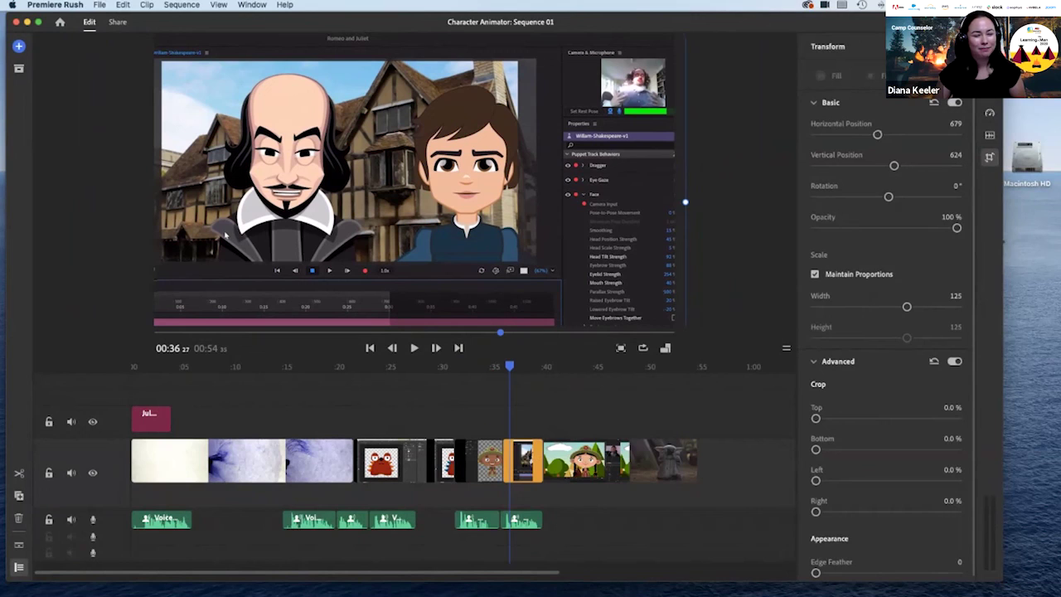
Move the next two voiceover segments to the starts of the braided girl scout clip and the final creature clip
{"action": "left_click_drag", "start_coordinate": [309, 519], "coordinate": [570, 520]}
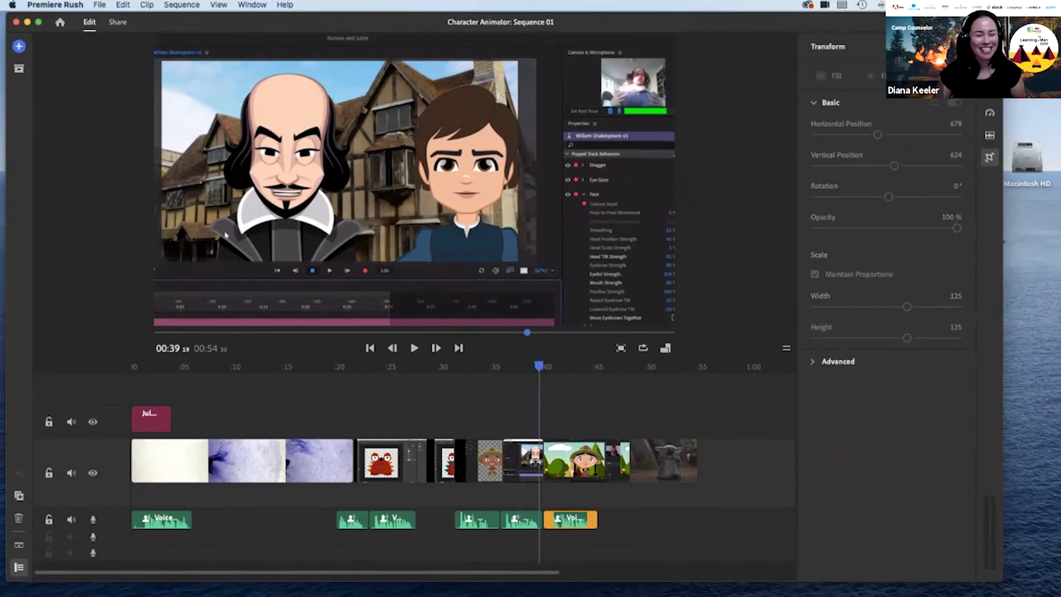
{"action": "left_click_drag", "start_coordinate": [557, 366], "coordinate": [553, 366]}
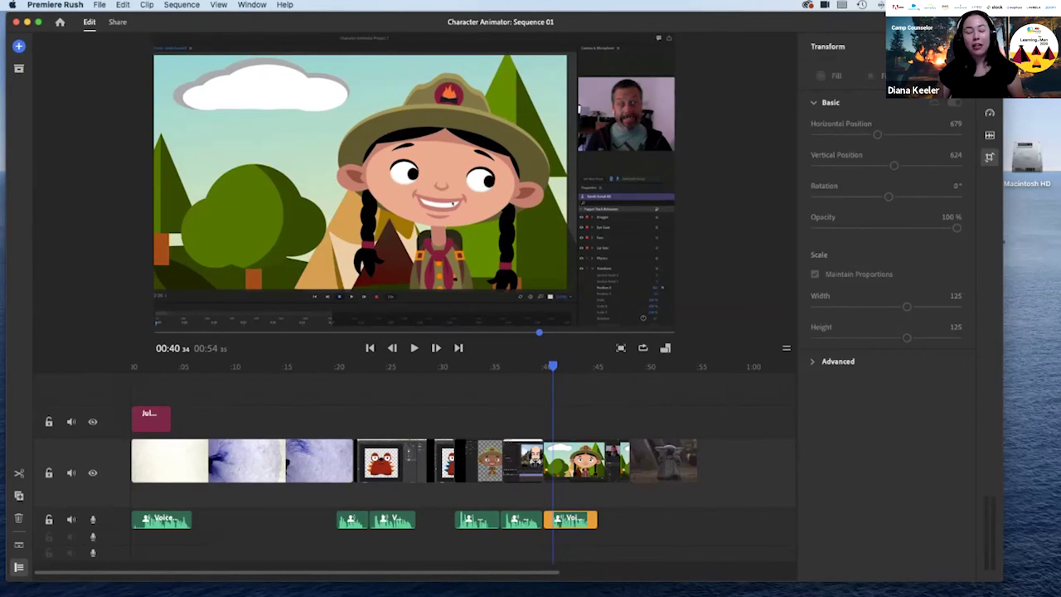
{"action": "left_click", "coordinate": [251, 366]}
{"action": "left_click", "coordinate": [174, 460]}
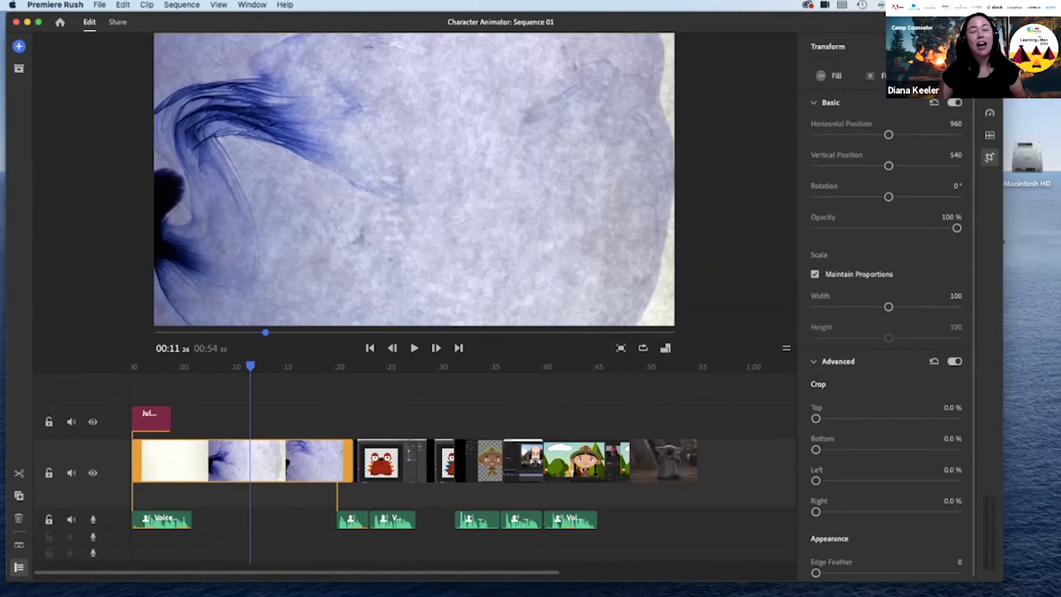
{"action": "left_click_drag", "start_coordinate": [251, 366], "coordinate": [557, 365]}
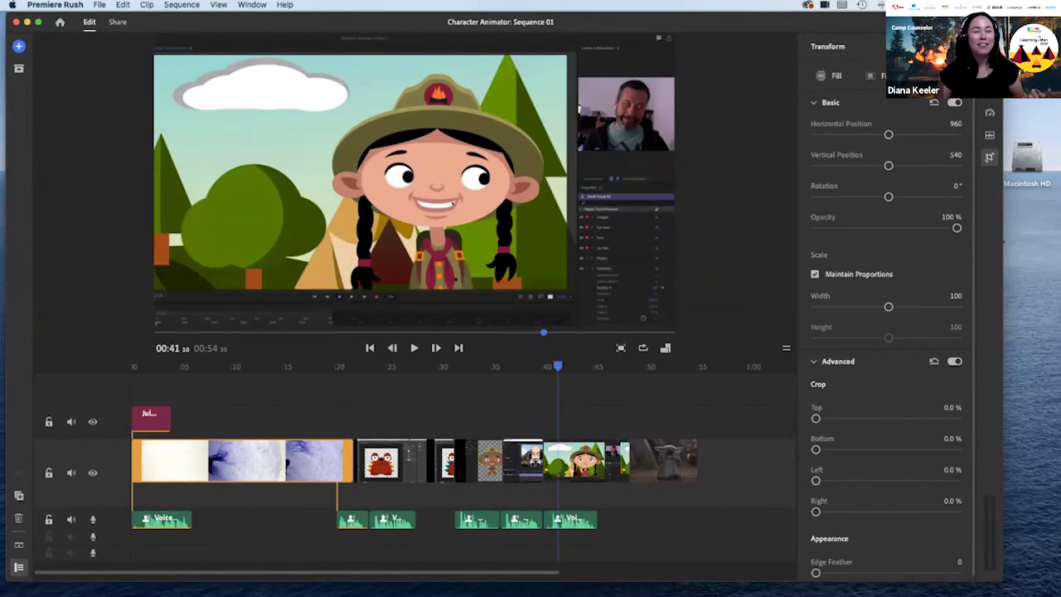
{"action": "left_click", "coordinate": [587, 461]}
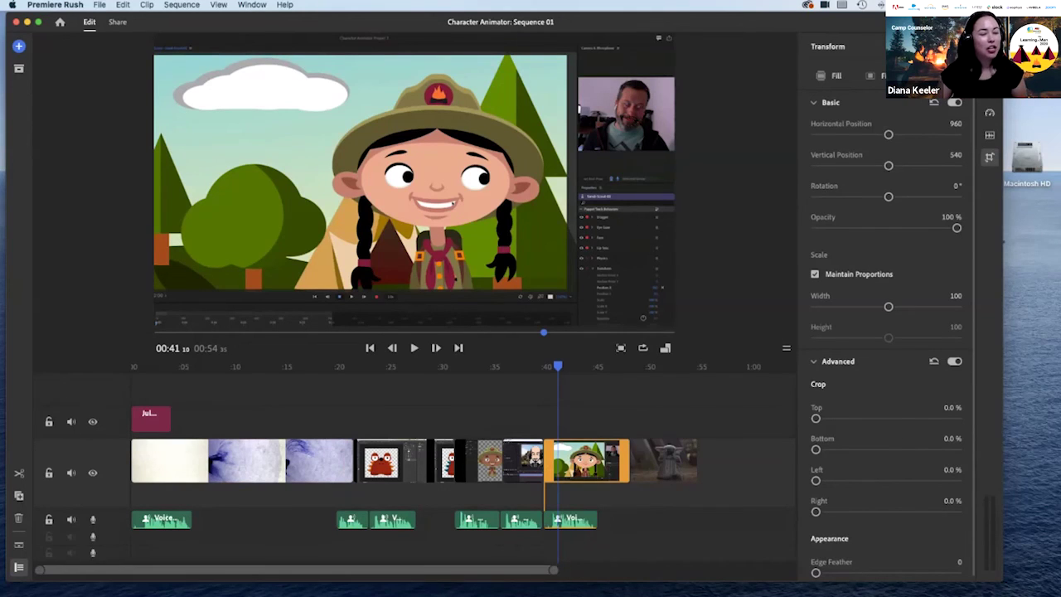
{"action": "left_click_drag", "start_coordinate": [352, 519], "coordinate": [647, 519]}
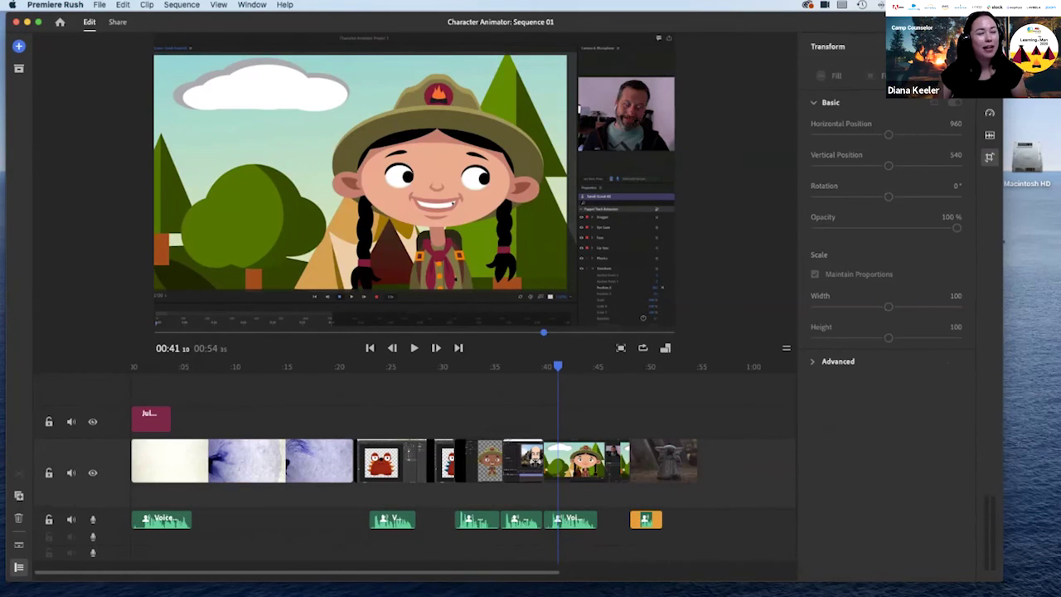
Trim the opening ink clip to the end of the first voiceover segment, and align the second segment with the red monster clip
{"action": "mouse_move", "coordinate": [557, 366]}
{"action": "left_mouse_down"}
{"action": "mouse_move", "coordinate": [160, 366]}
{"action": "mouse_move", "coordinate": [193, 366]}
{"action": "left_mouse_up"}
{"action": "left_click", "coordinate": [196, 461]}
{"action": "left_click_drag", "start_coordinate": [348, 461], "coordinate": [191, 460]}
{"action": "left_click_drag", "start_coordinate": [231, 519], "coordinate": [215, 519]}
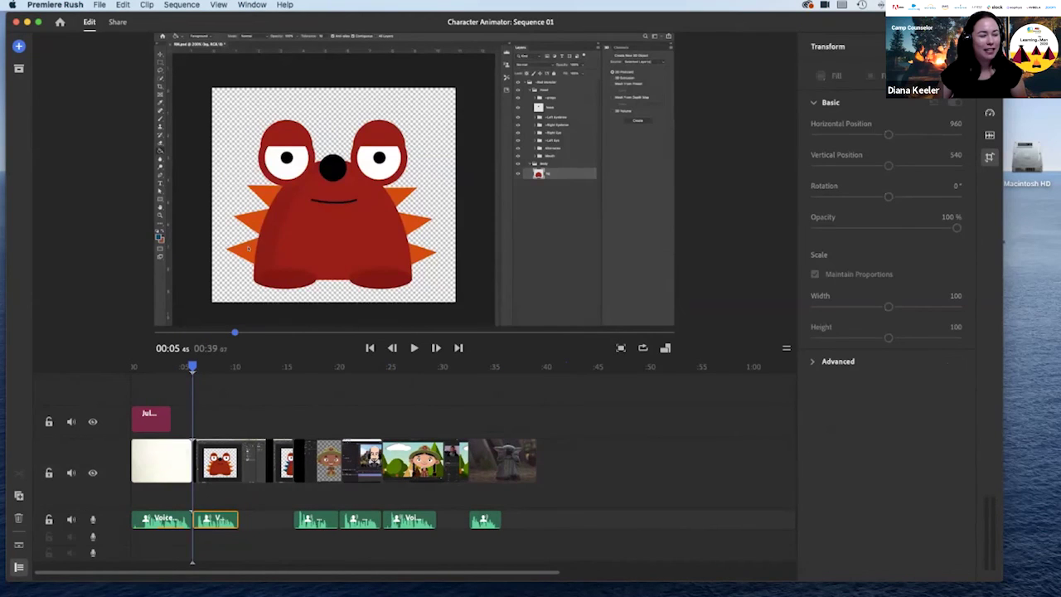
Trim the end of the red monster clip to match the end of its voiceover segment
{"action": "left_click", "coordinate": [251, 461]}
{"action": "mouse_move", "coordinate": [292, 460]}
{"action": "left_mouse_down"}
{"action": "mouse_move", "coordinate": [240, 460]}
{"action": "mouse_move", "coordinate": [288, 460]}
{"action": "left_mouse_up"}
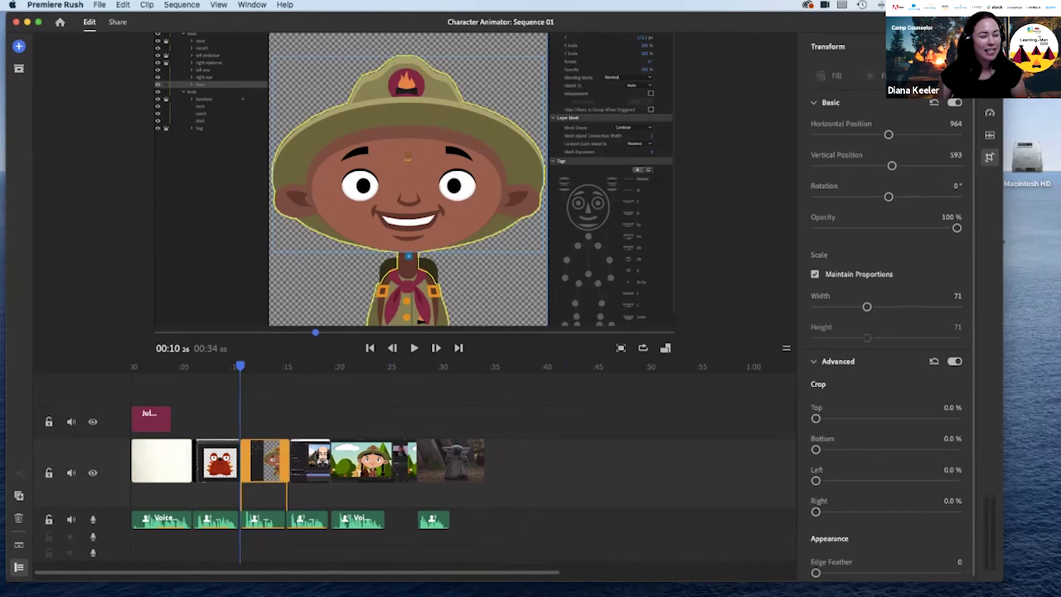
Trim the end of the third voiceover segment, and shorten the scout boy clip to the start of the fourth segment
{"action": "left_click", "coordinate": [275, 519]}
{"action": "left_click_drag", "start_coordinate": [282, 519], "coordinate": [274, 519]}
{"action": "left_click", "coordinate": [272, 460]}
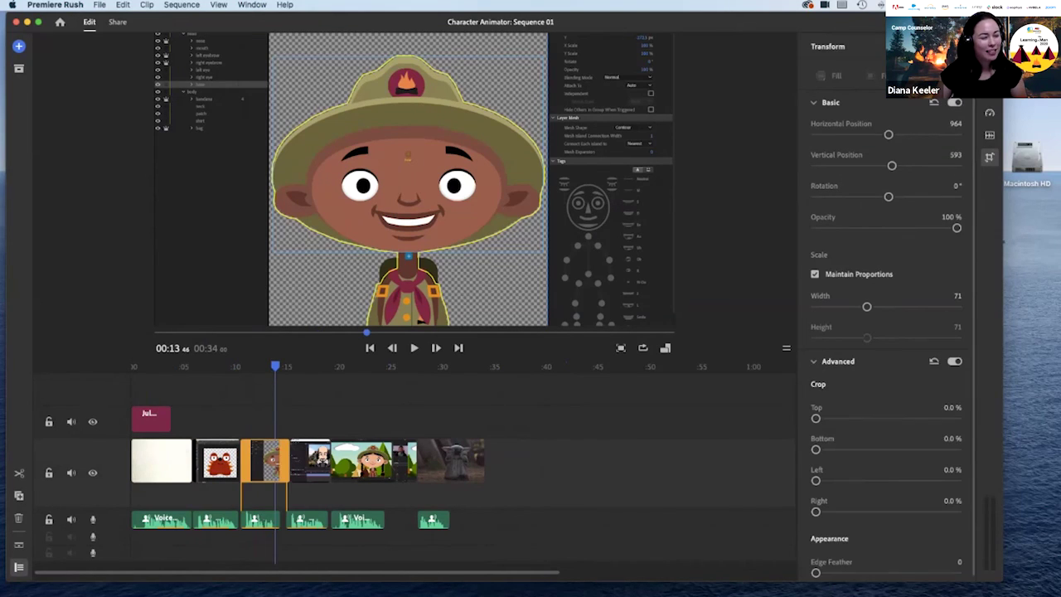
{"action": "left_click_drag", "start_coordinate": [285, 461], "coordinate": [286, 460]}
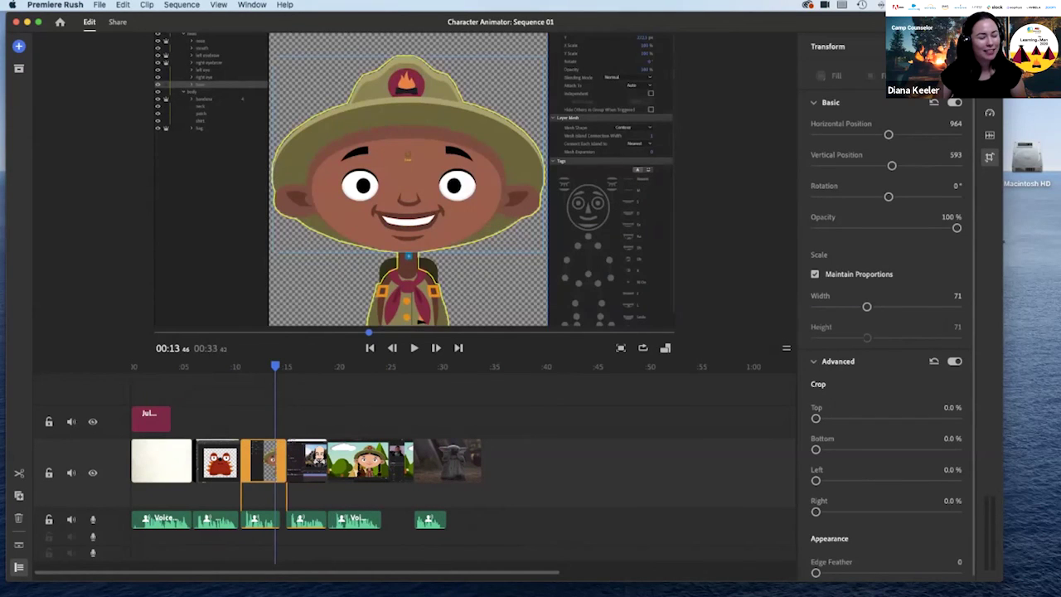
Move the last voiceover segment directly after the fifth one, and relocate the third segment to the end under the creature clip
{"action": "left_click_drag", "start_coordinate": [430, 519], "coordinate": [398, 520]}
{"action": "left_click_drag", "start_coordinate": [270, 365], "coordinate": [132, 365]}
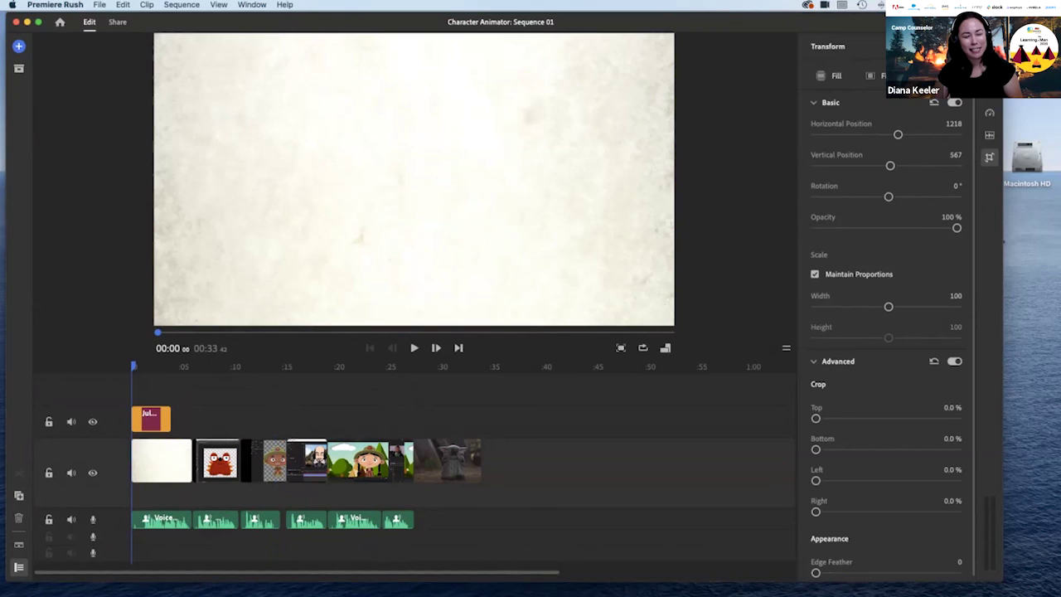
{"action": "key", "text": "space"}
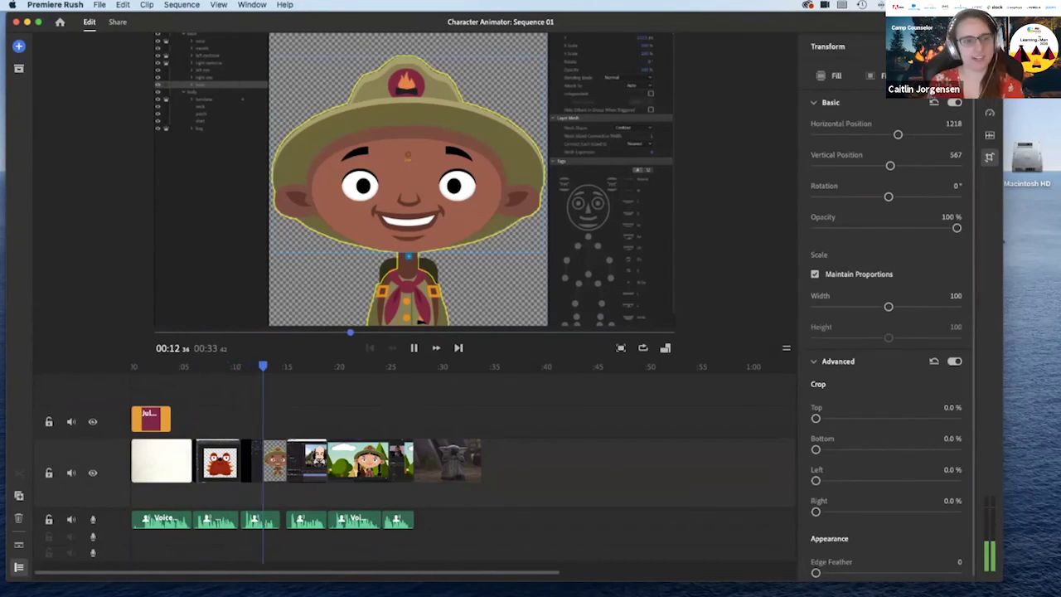
{"action": "key", "text": "space"}
{"action": "left_click_drag", "start_coordinate": [260, 520], "coordinate": [444, 520]}
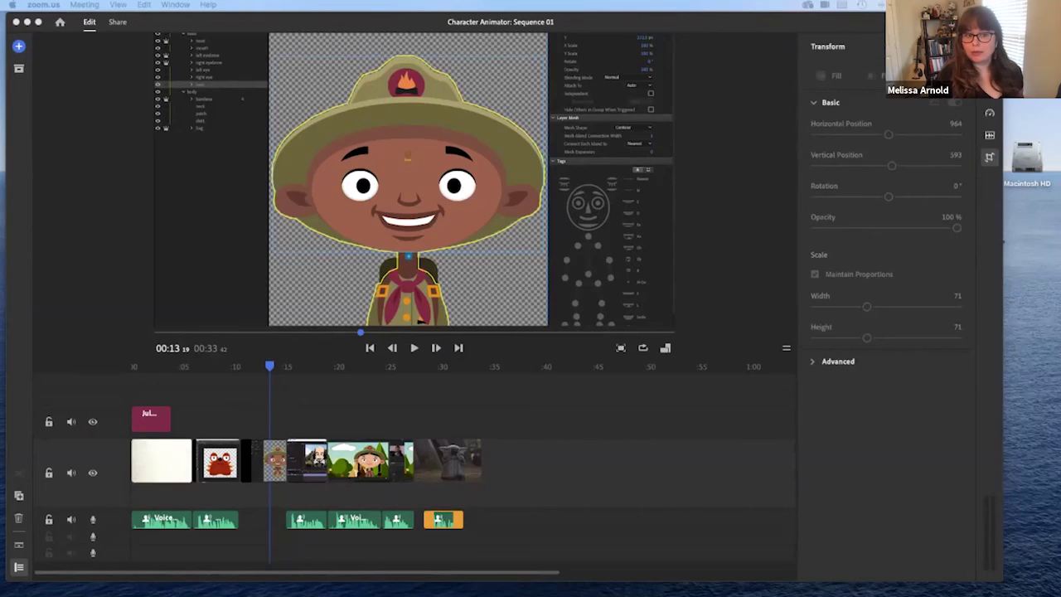
Play back the opening part of the sequence to check the reordered voiceover against the clips
{"action": "left_click", "coordinate": [270, 366]}
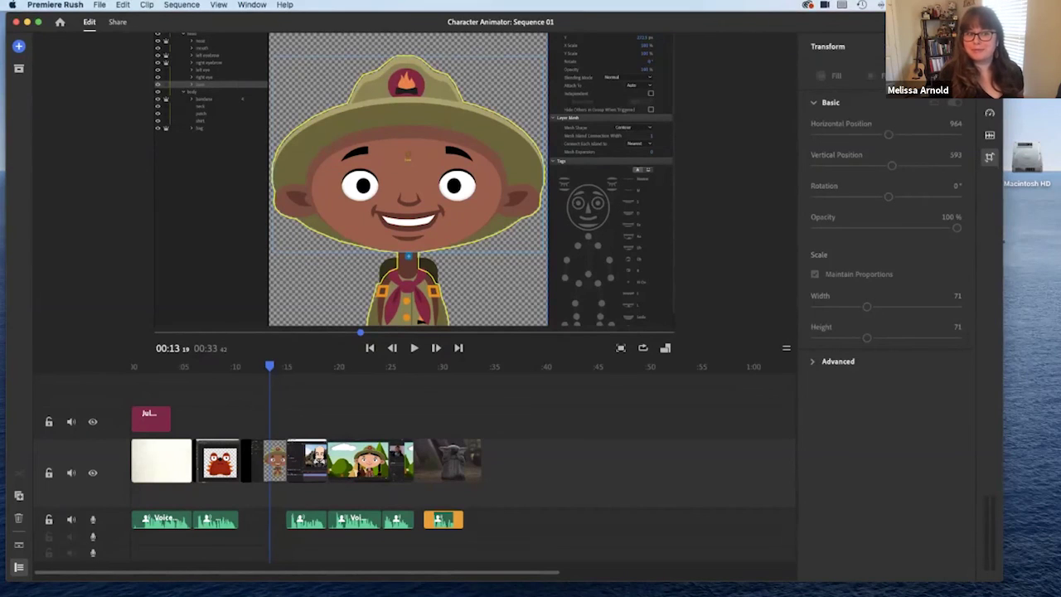
{"action": "left_click", "coordinate": [251, 366]}
{"action": "left_click_drag", "start_coordinate": [251, 367], "coordinate": [133, 366]}
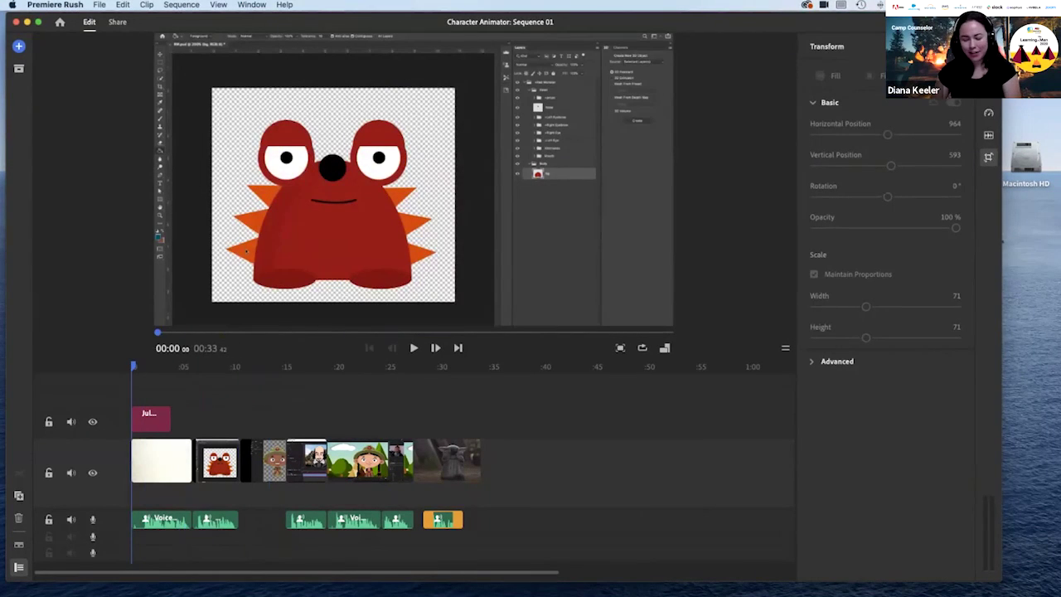
{"action": "left_click", "coordinate": [150, 419]}
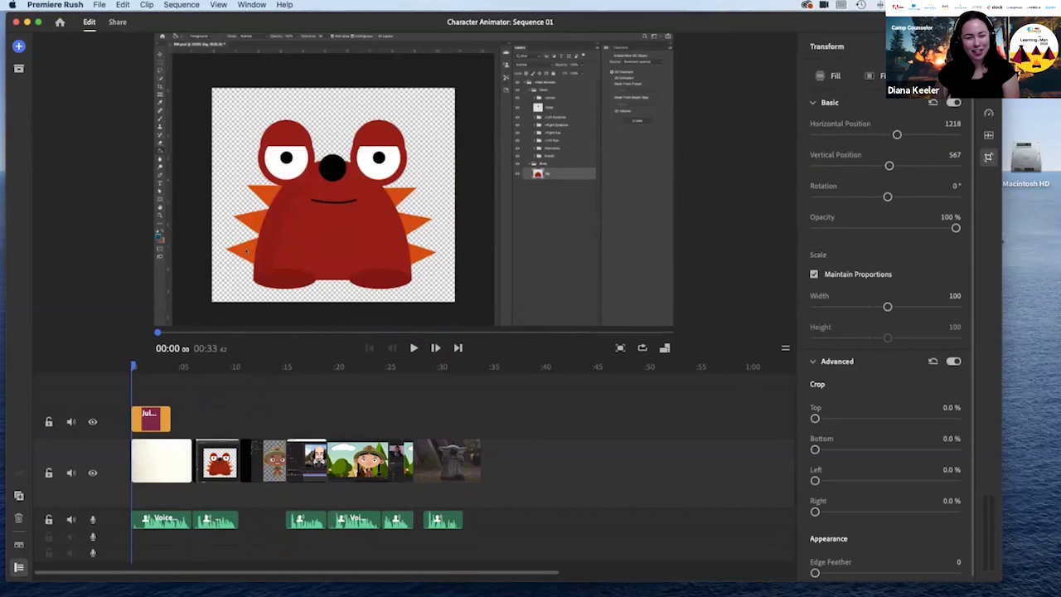
{"action": "left_click", "coordinate": [144, 366]}
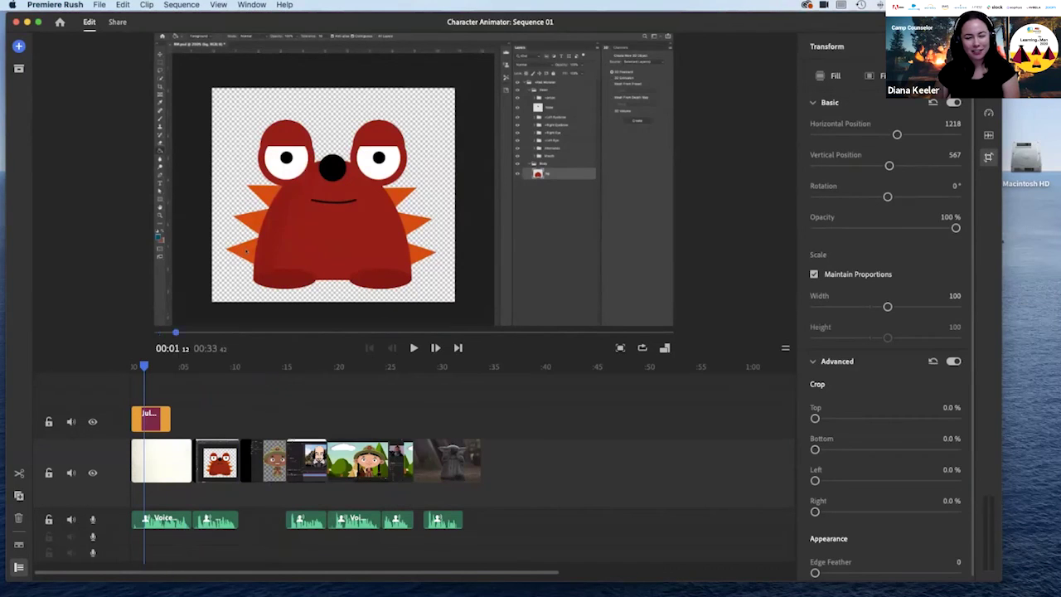
{"action": "key", "text": "space"}
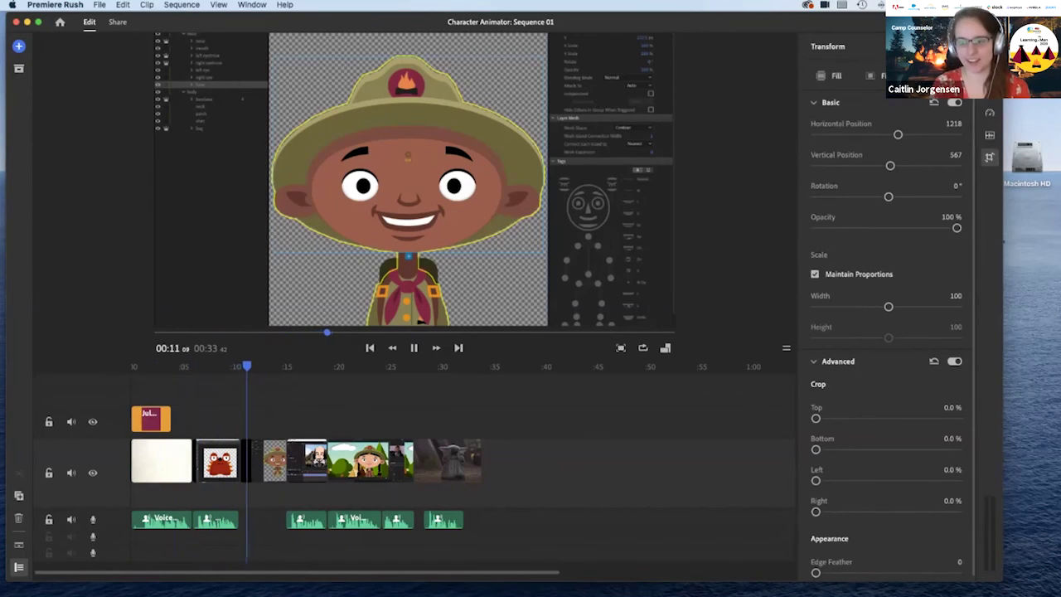
{"action": "key", "text": "space"}
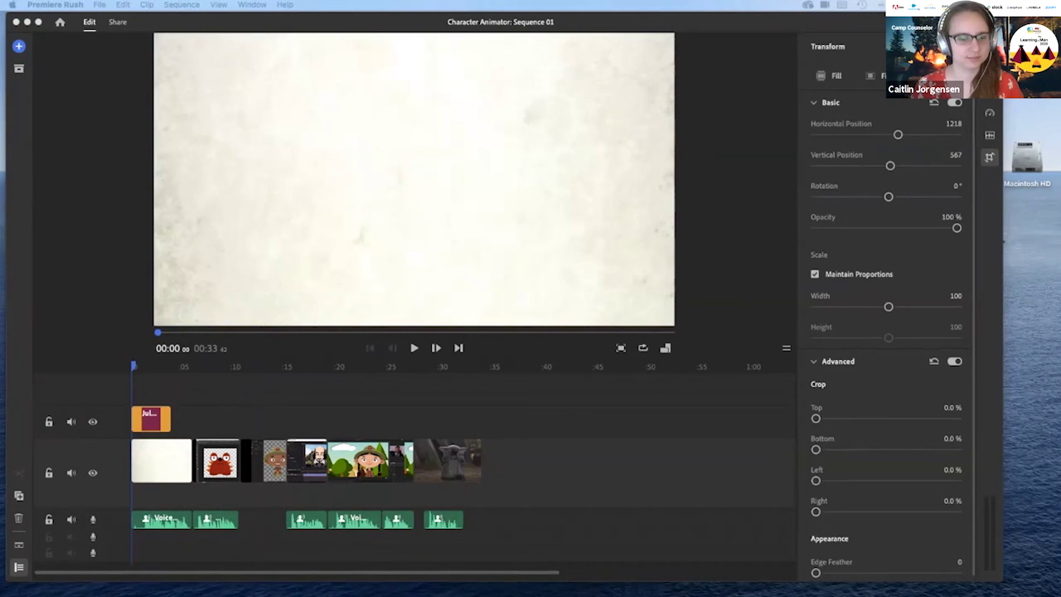
{"action": "left_click", "coordinate": [413, 347]}
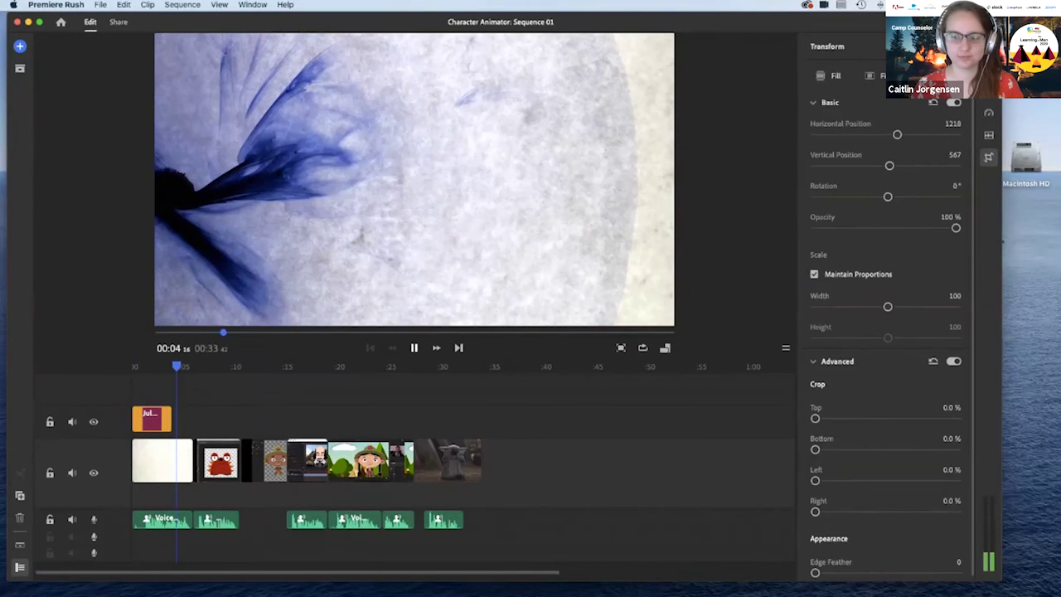
{"action": "key", "text": "space"}
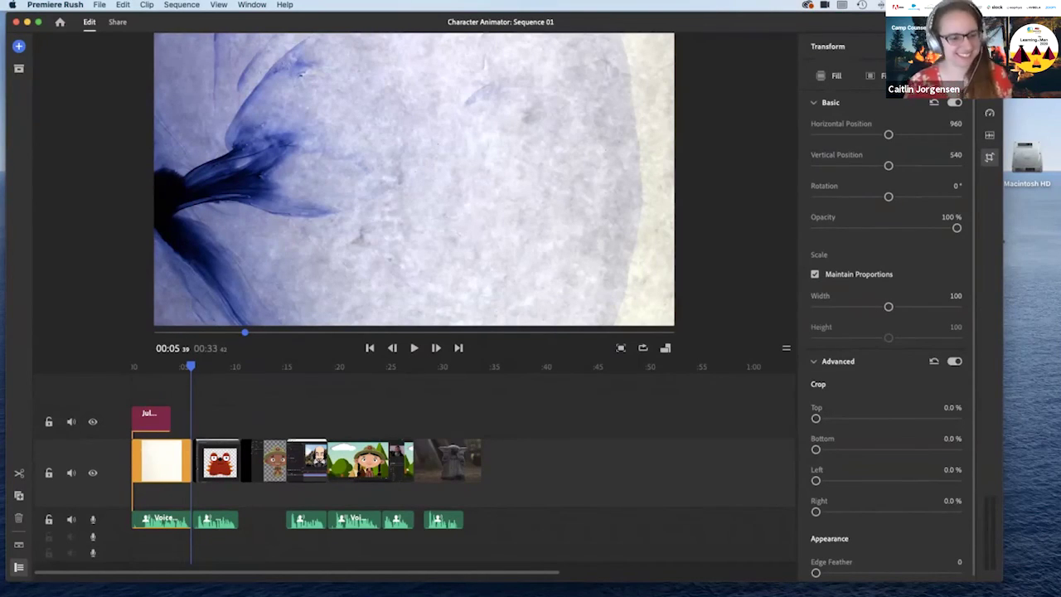
{"action": "left_click_drag", "start_coordinate": [191, 367], "coordinate": [133, 366]}
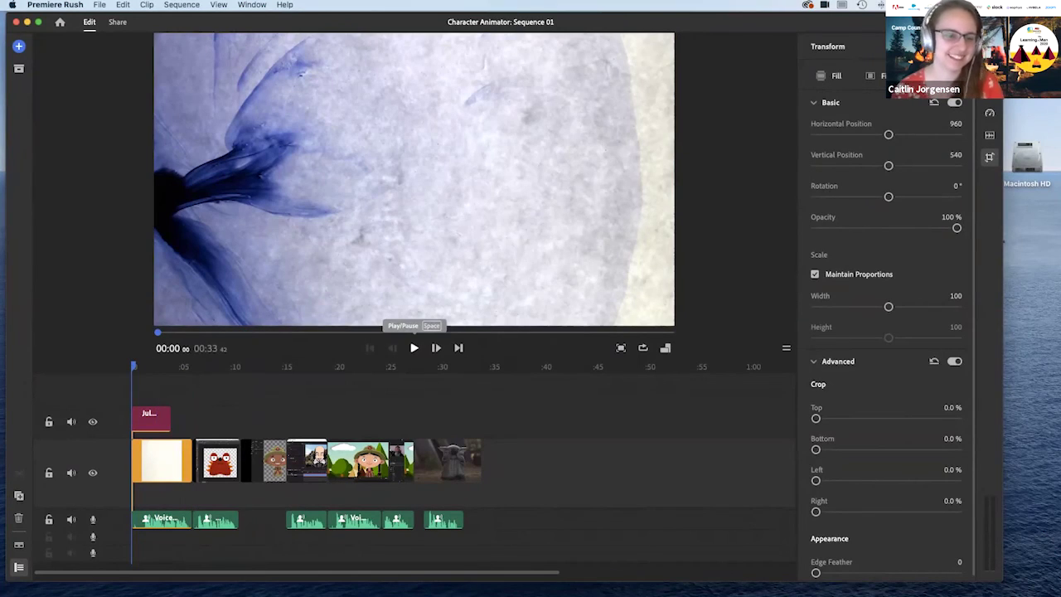
{"action": "left_click", "coordinate": [414, 347]}
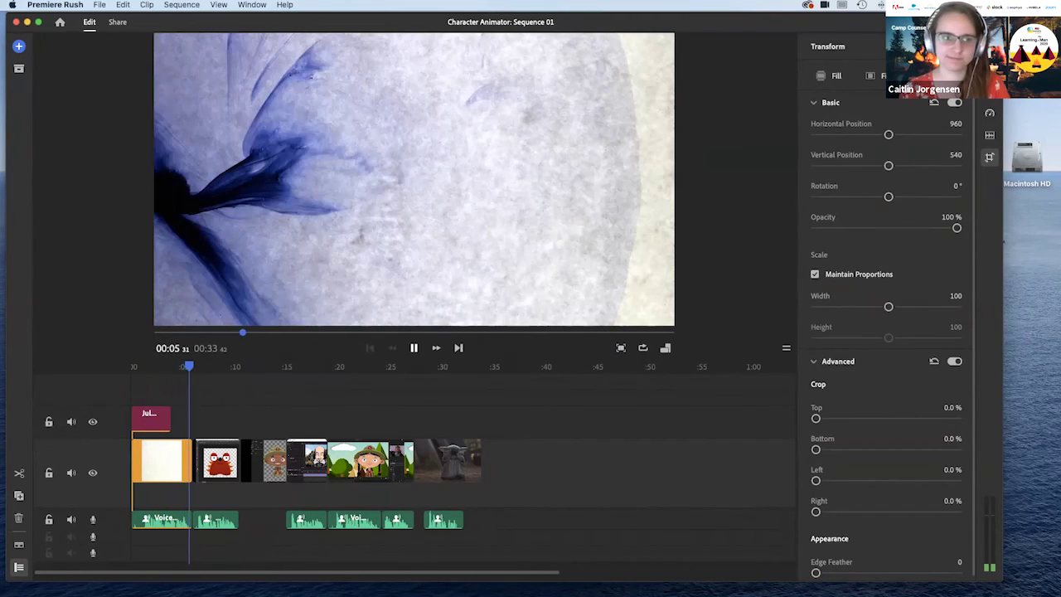
{"action": "key", "text": "space"}
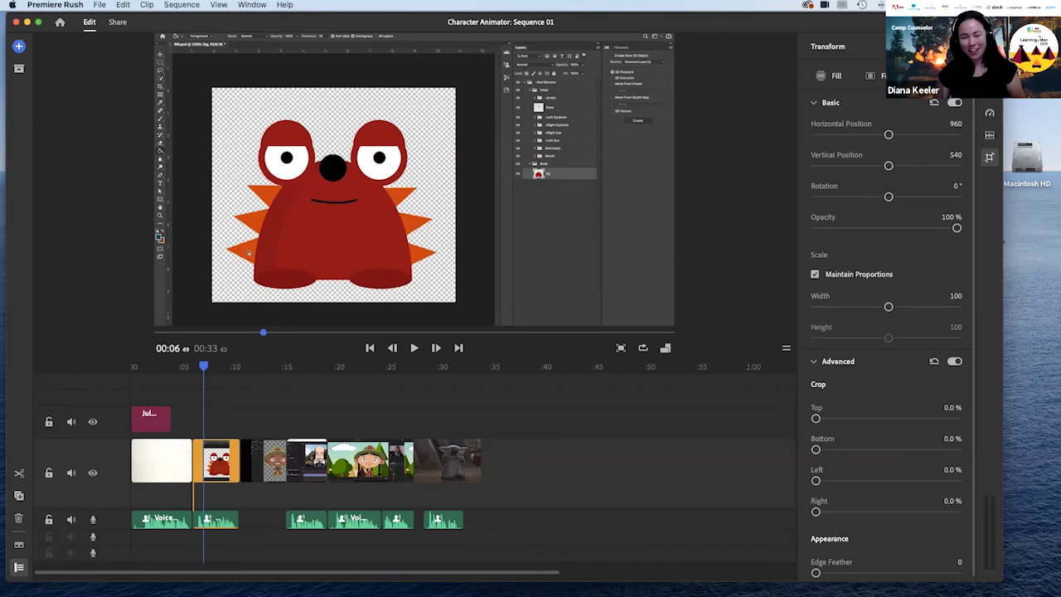
Set the audio output preference to ZoomAudioDevice
{"action": "left_click", "coordinate": [55, 4]}
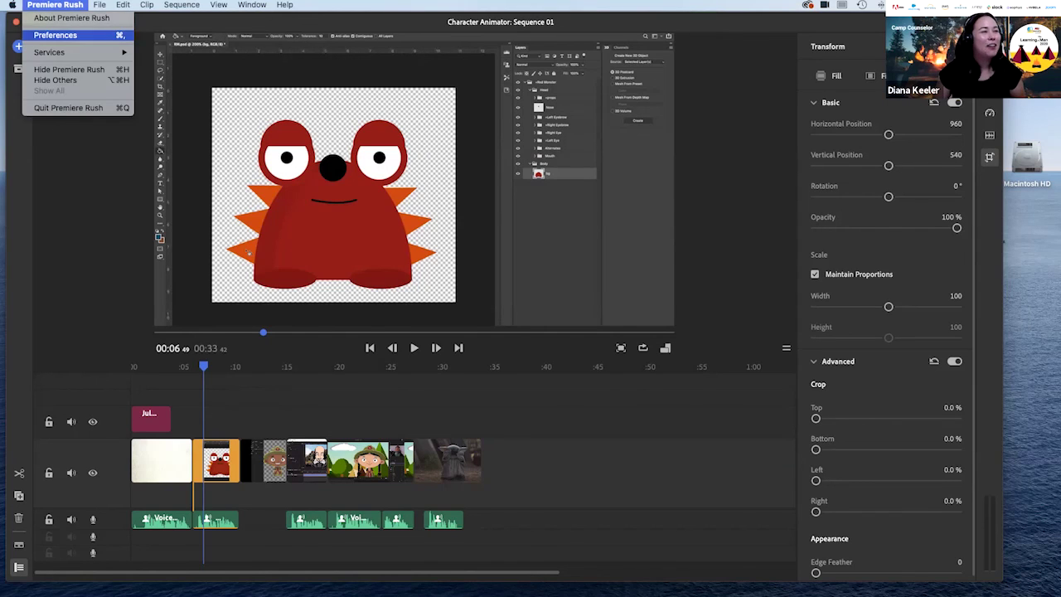
{"action": "left_click", "coordinate": [46, 36]}
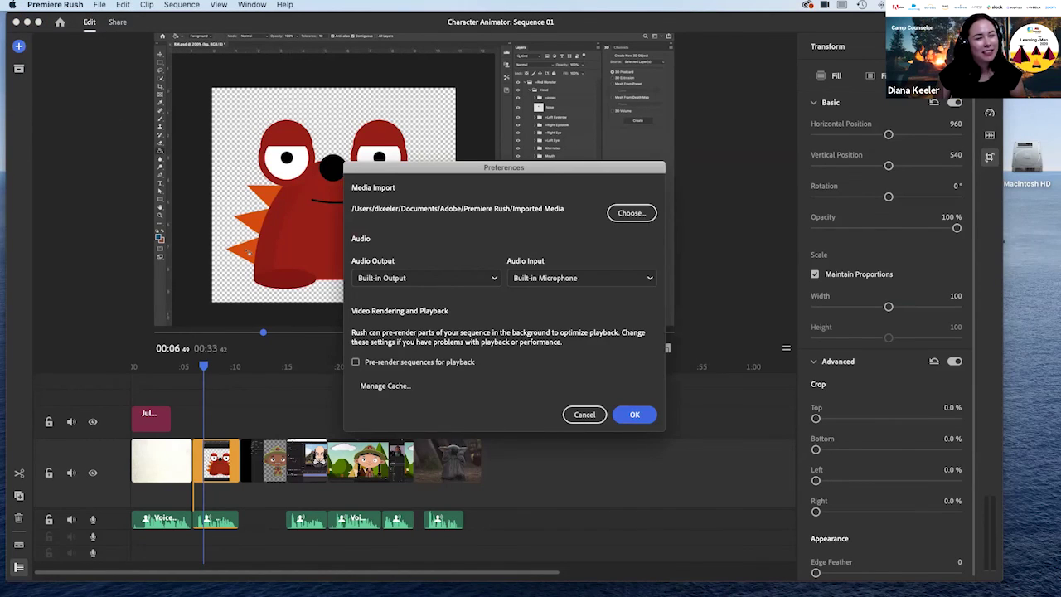
{"action": "left_click", "coordinate": [425, 277]}
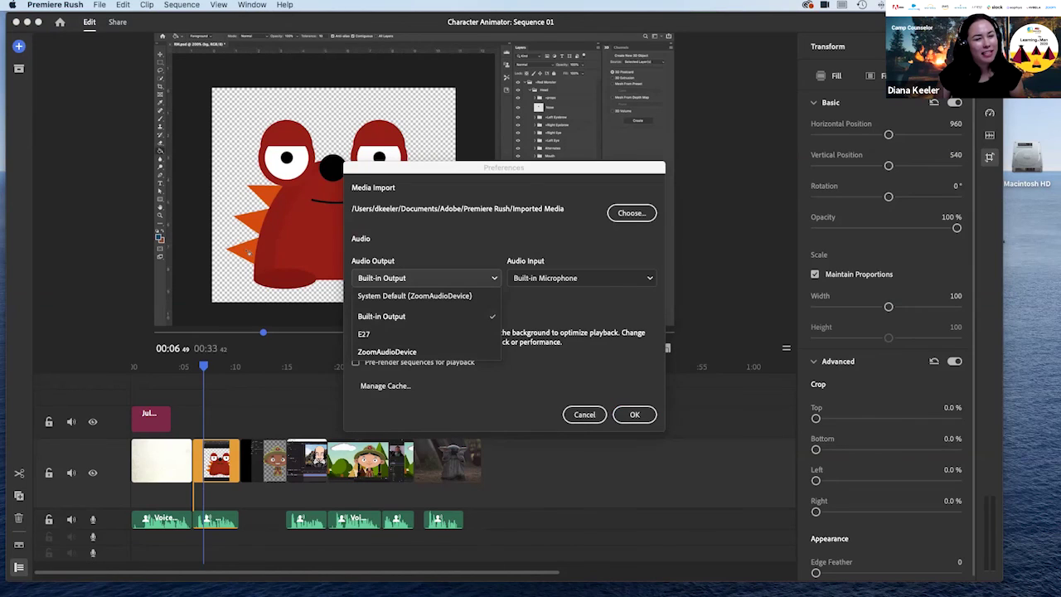
{"action": "left_click", "coordinate": [387, 352]}
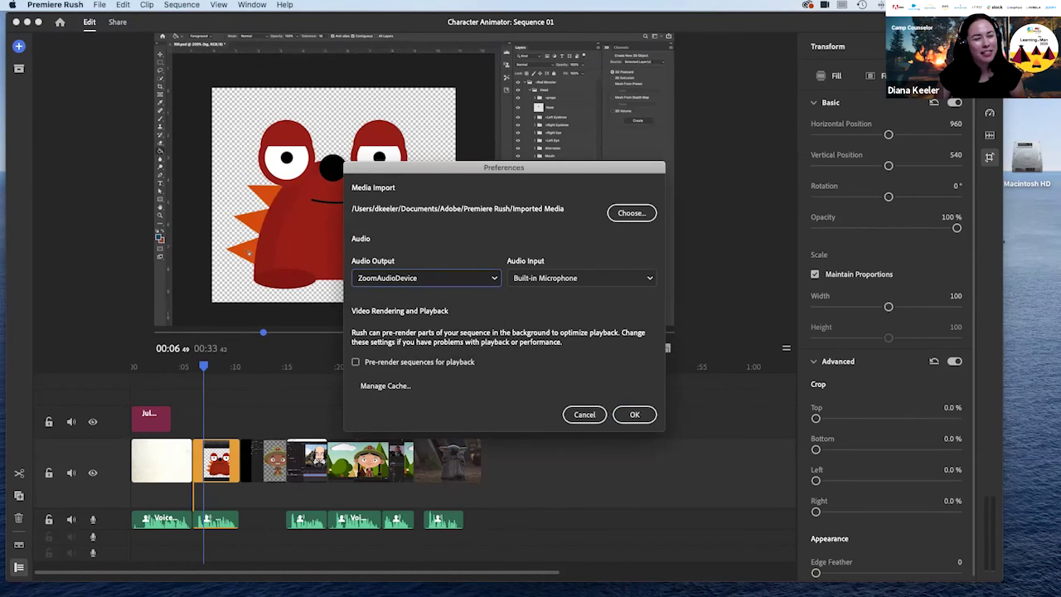
{"action": "left_click", "coordinate": [633, 414]}
Play the sequence from the start through to the creature clip to review the narration with sound
{"action": "key", "text": "Home"}
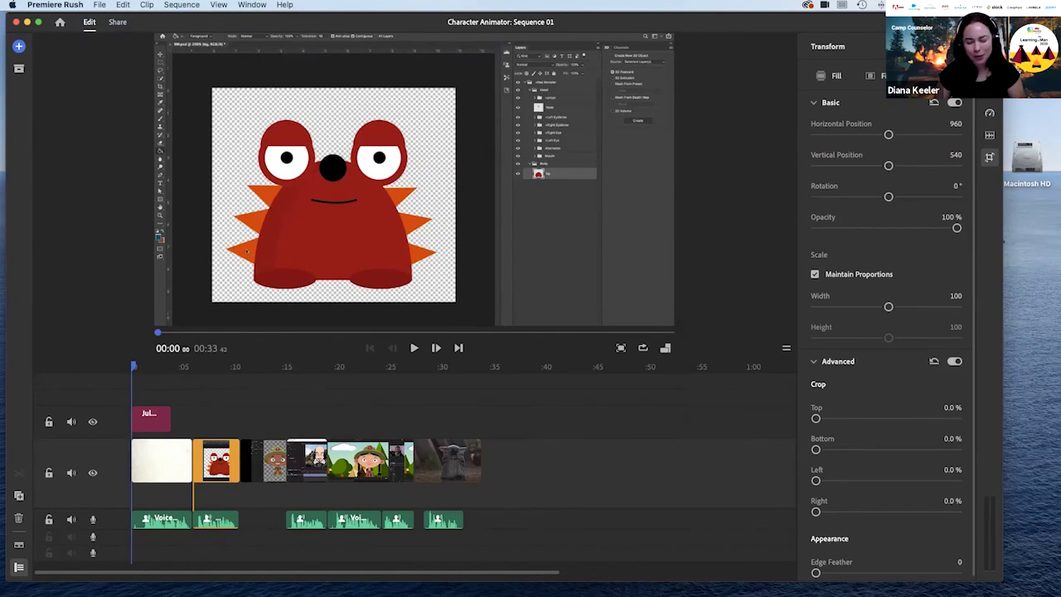
{"action": "left_click", "coordinate": [150, 419]}
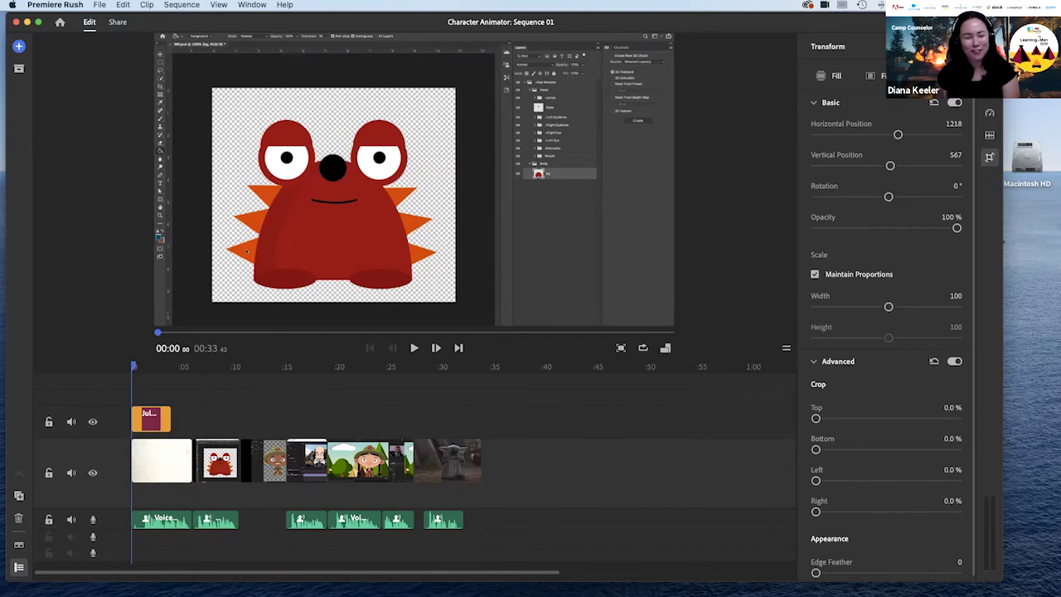
{"action": "left_click", "coordinate": [413, 347]}
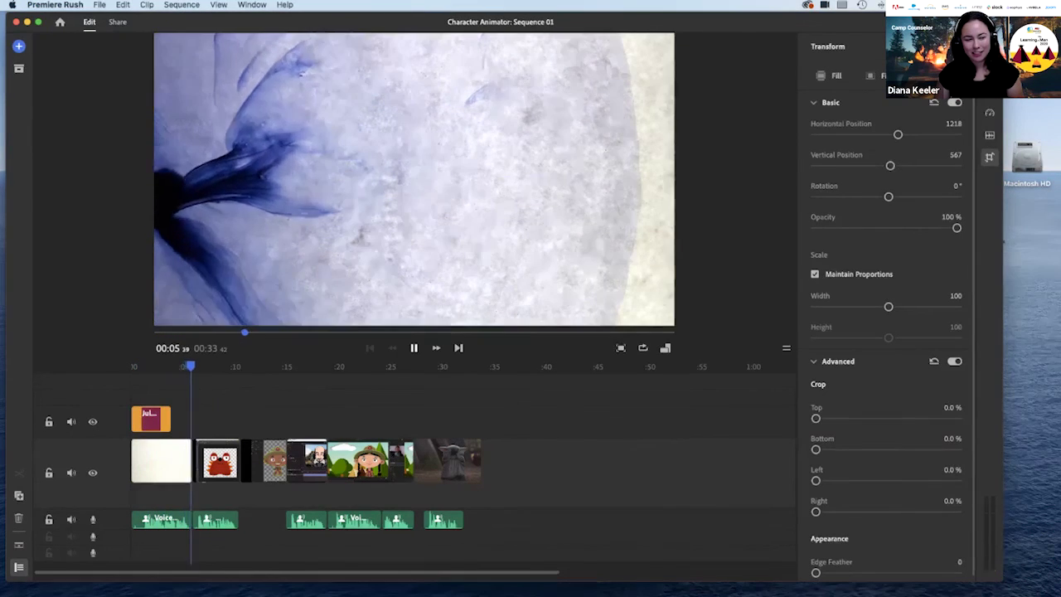
{"action": "key", "text": "space"}
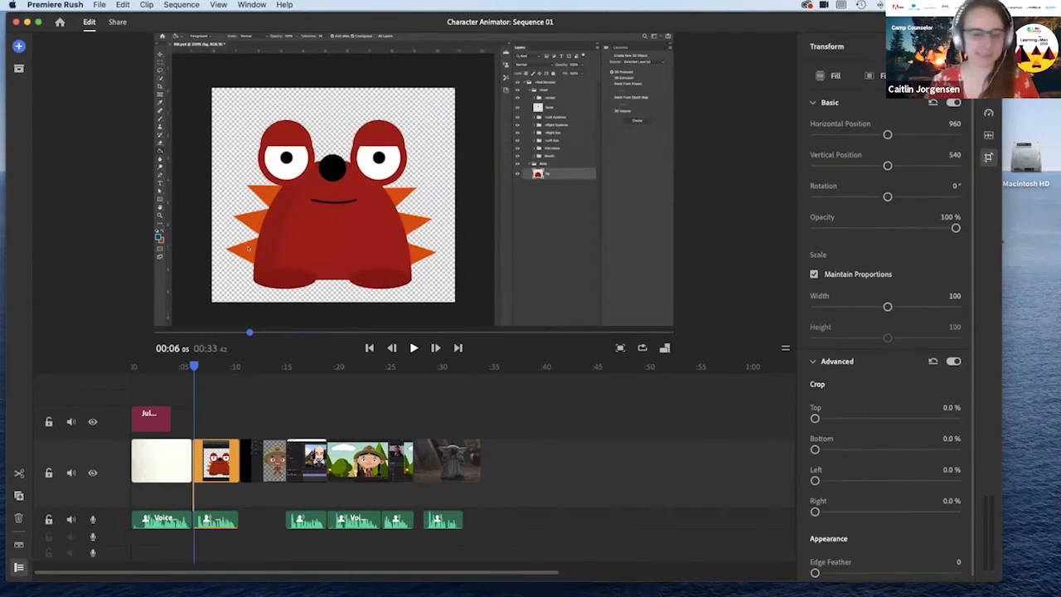
{"action": "key", "text": "space"}
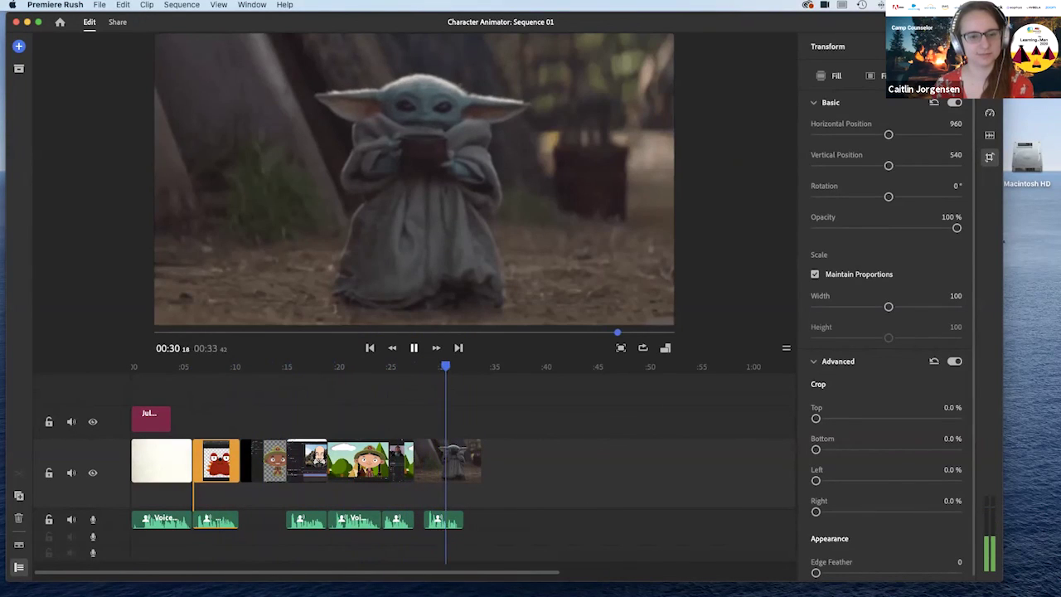
{"action": "key", "text": "space"}
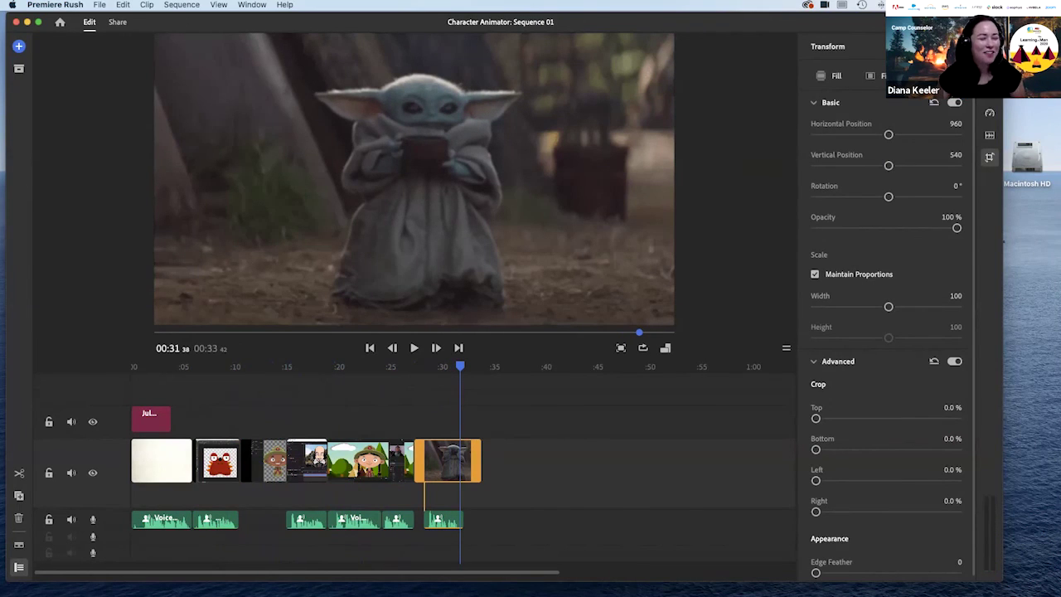
Move the next two voiceover segments to follow directly after the second one, and extend the Shakespeare clip to match its narration
{"action": "left_click_drag", "start_coordinate": [306, 519], "coordinate": [260, 520]}
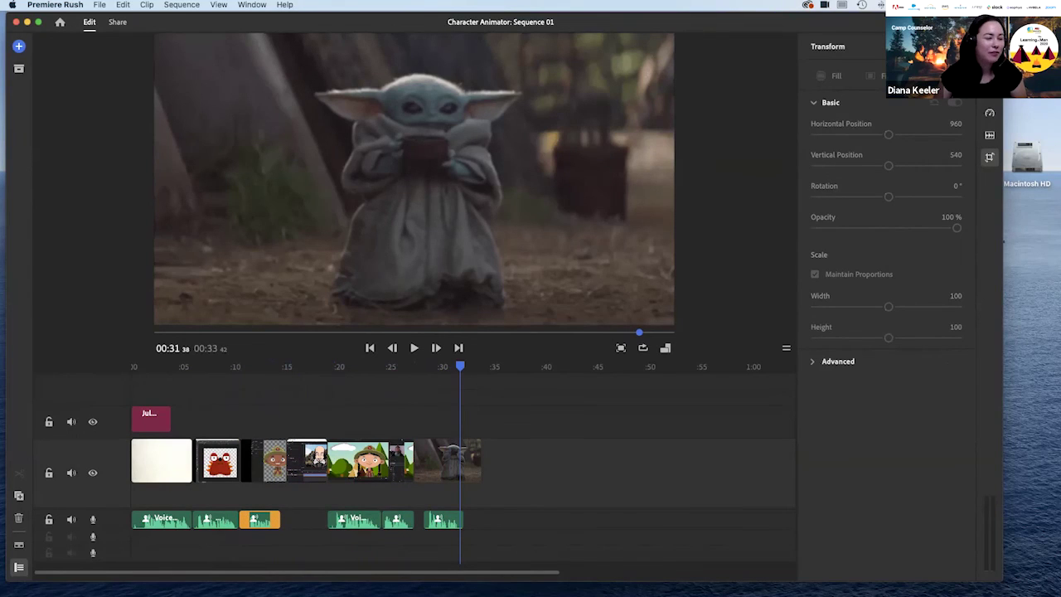
{"action": "left_click_drag", "start_coordinate": [244, 366], "coordinate": [302, 367]}
{"action": "left_click", "coordinate": [308, 462]}
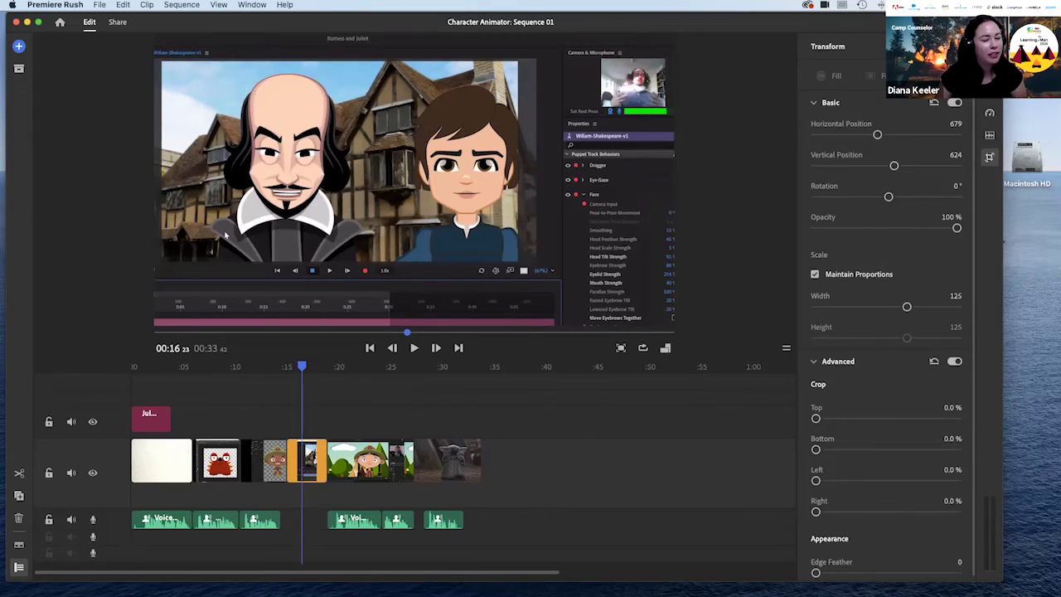
{"action": "left_click_drag", "start_coordinate": [353, 520], "coordinate": [307, 519]}
{"action": "left_click_drag", "start_coordinate": [328, 461], "coordinate": [337, 462]}
Align the last two voiceover segments with the girl scout and creature clips, trimming the girl scout clip to its segment's length
{"action": "left_click", "coordinate": [408, 519]}
{"action": "left_click_drag", "start_coordinate": [423, 520], "coordinate": [374, 520]}
{"action": "left_click", "coordinate": [400, 460]}
{"action": "left_click_drag", "start_coordinate": [423, 461], "coordinate": [378, 460]}
{"action": "left_click_drag", "start_coordinate": [407, 520], "coordinate": [397, 519]}
{"action": "key", "text": "space"}
{"action": "left_click_drag", "start_coordinate": [383, 366], "coordinate": [400, 366]}
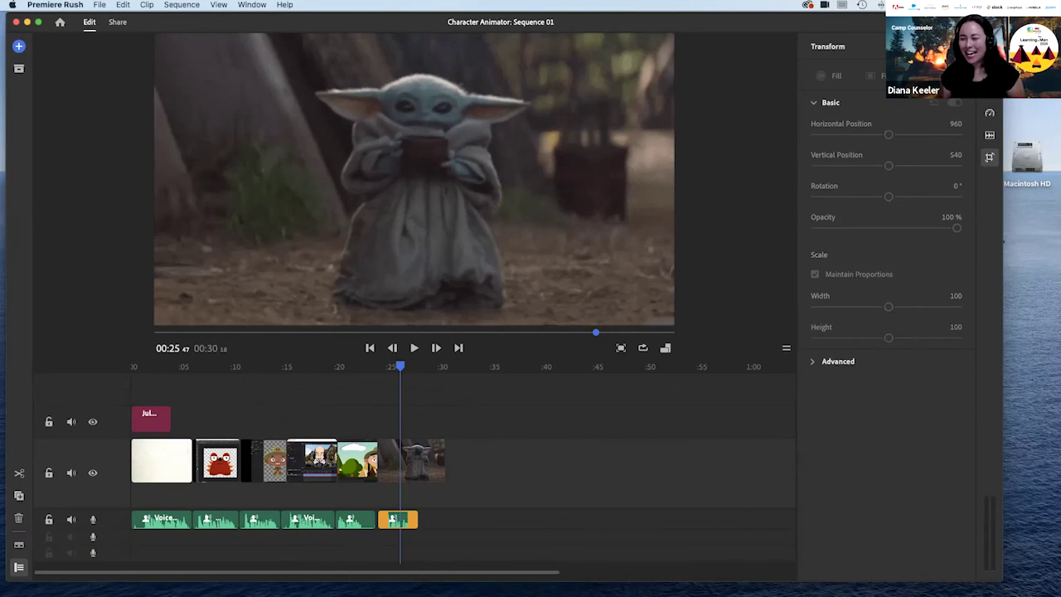
Open the title settings of the "July 24, 2020" title over the opening ink clip
{"action": "mouse_move", "coordinate": [162, 366]}
{"action": "left_mouse_down"}
{"action": "mouse_move", "coordinate": [132, 367]}
{"action": "mouse_move", "coordinate": [161, 367]}
{"action": "left_mouse_up"}
{"action": "left_click", "coordinate": [147, 420]}
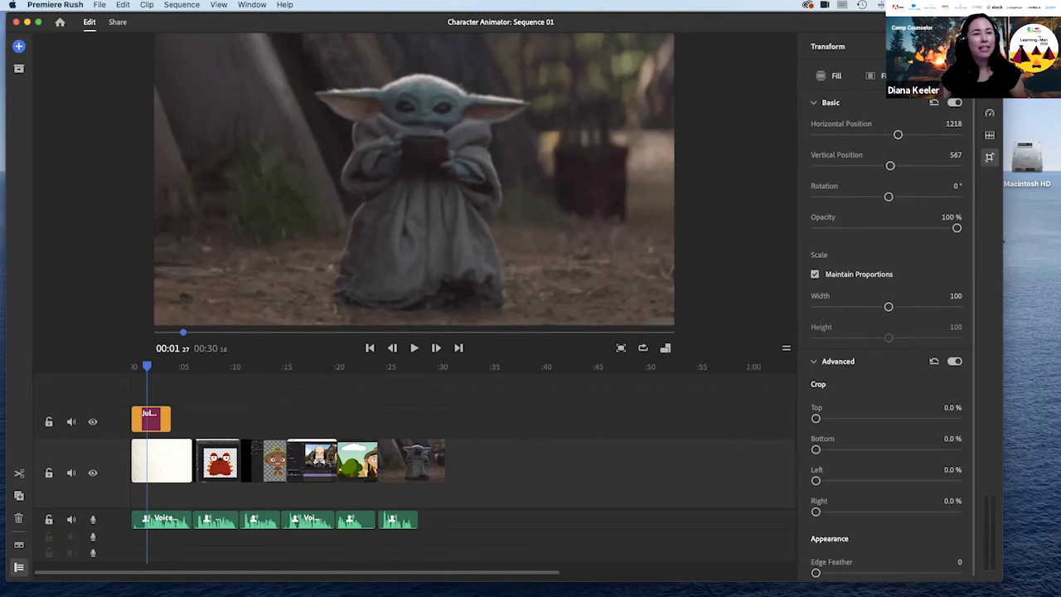
{"action": "left_click", "coordinate": [989, 47]}
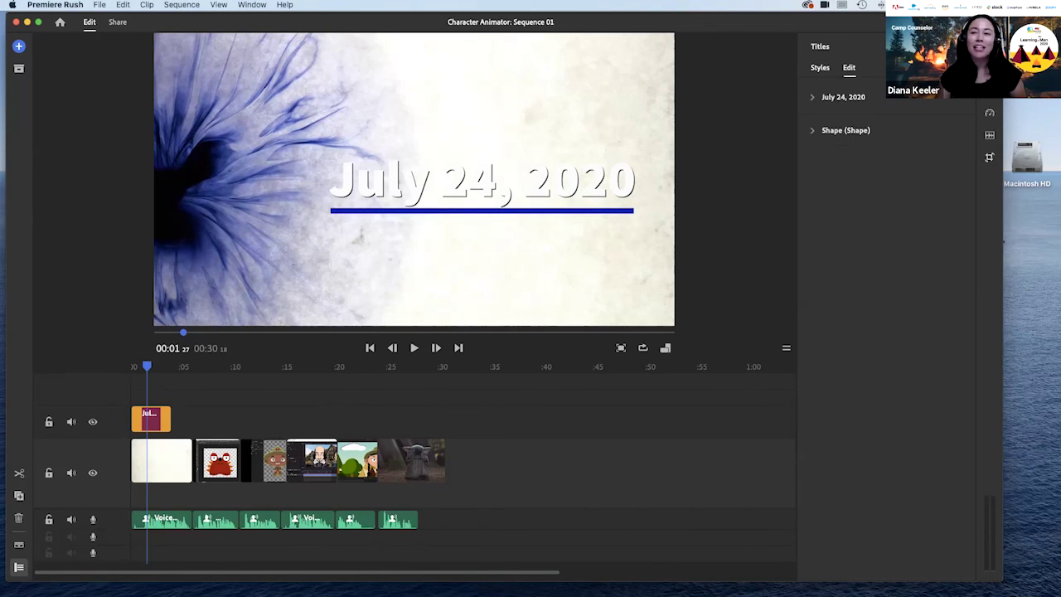
Add a Basic Lower-Third Left title above the red monster clip
{"action": "left_click_drag", "start_coordinate": [147, 366], "coordinate": [211, 366]}
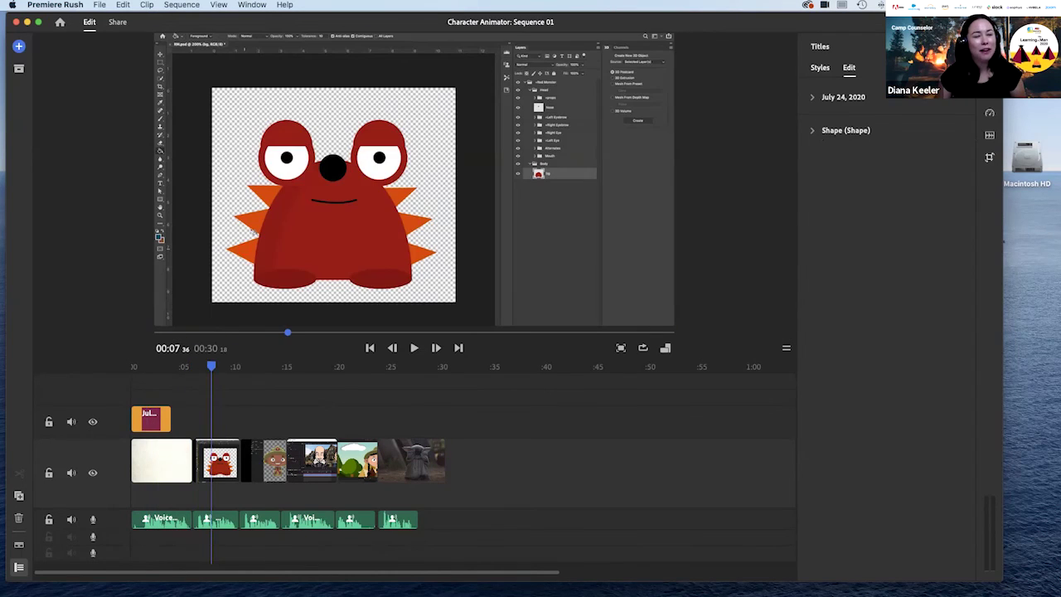
{"action": "left_click", "coordinate": [217, 461]}
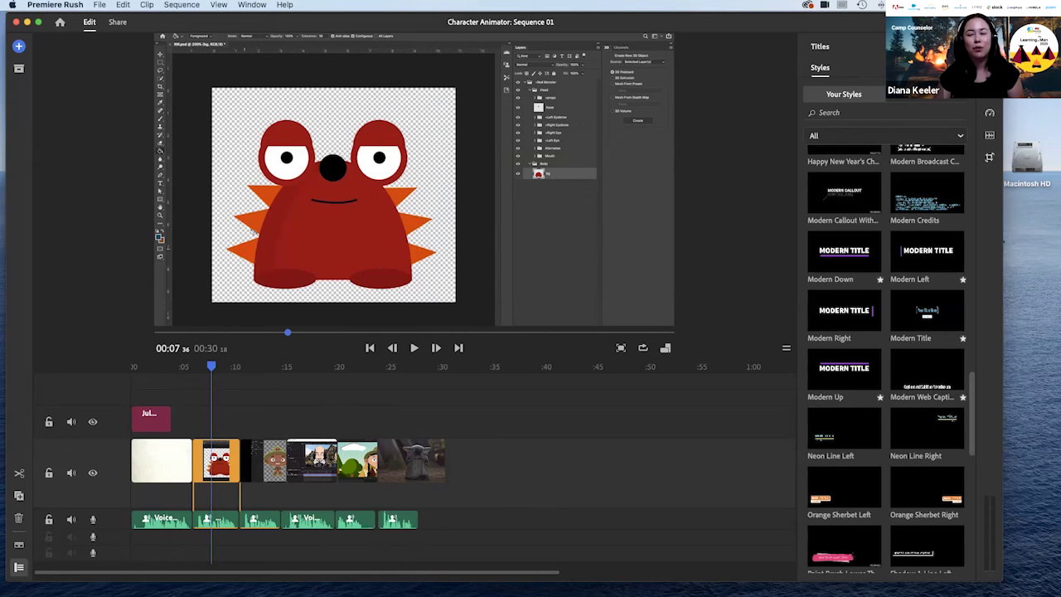
{"action": "scroll", "coordinate": [886, 356], "scroll_direction": "up", "scroll_amount": 15}
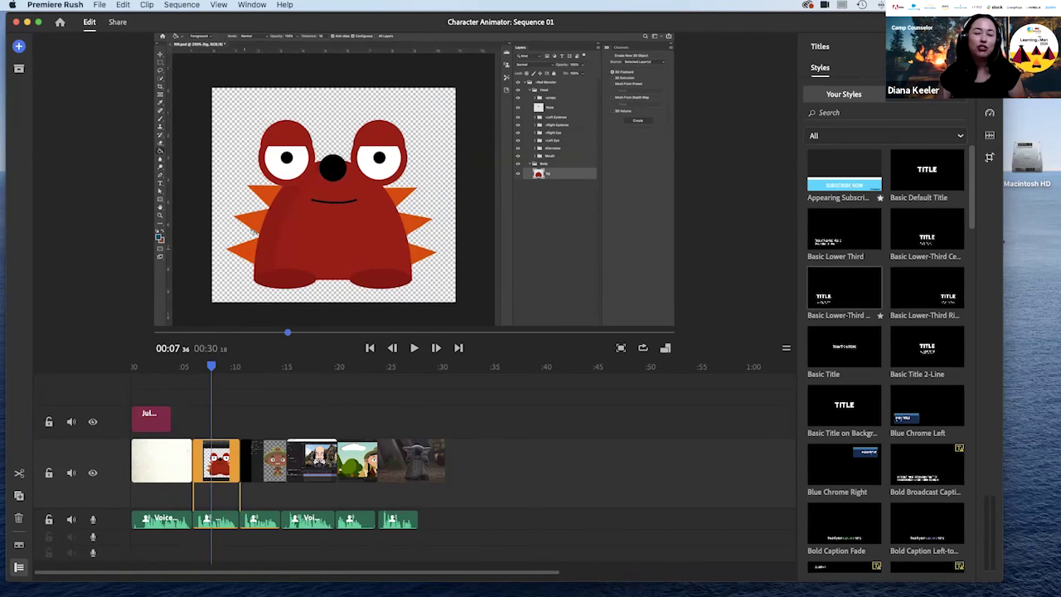
{"action": "left_click_drag", "start_coordinate": [844, 288], "coordinate": [235, 420]}
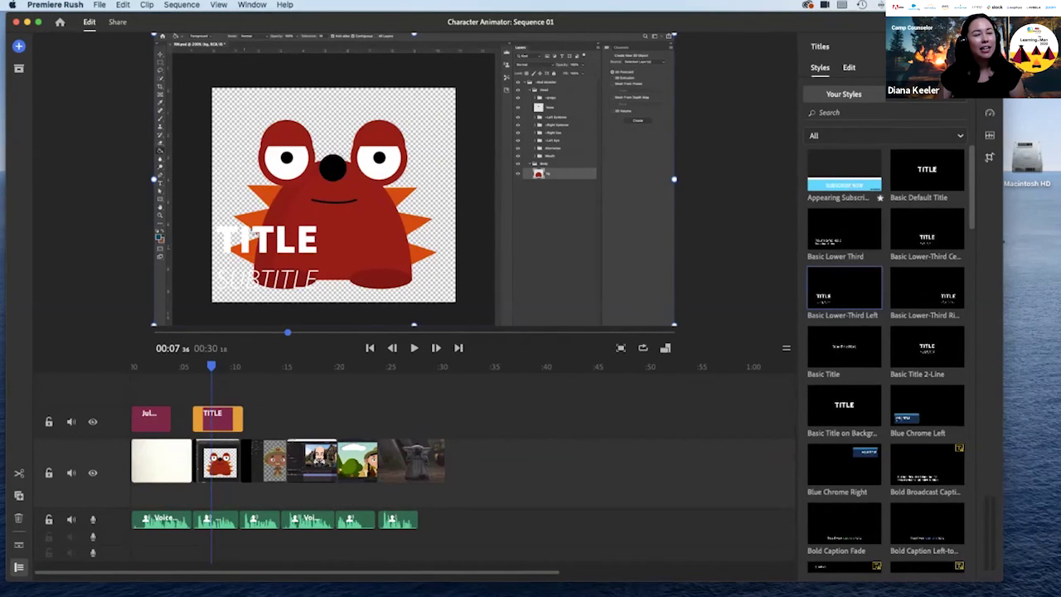
Set the lower-third's title text to "Bring your character into" and its subtitle to "Photoshop or Illustrator"
{"action": "double_click", "coordinate": [267, 240]}
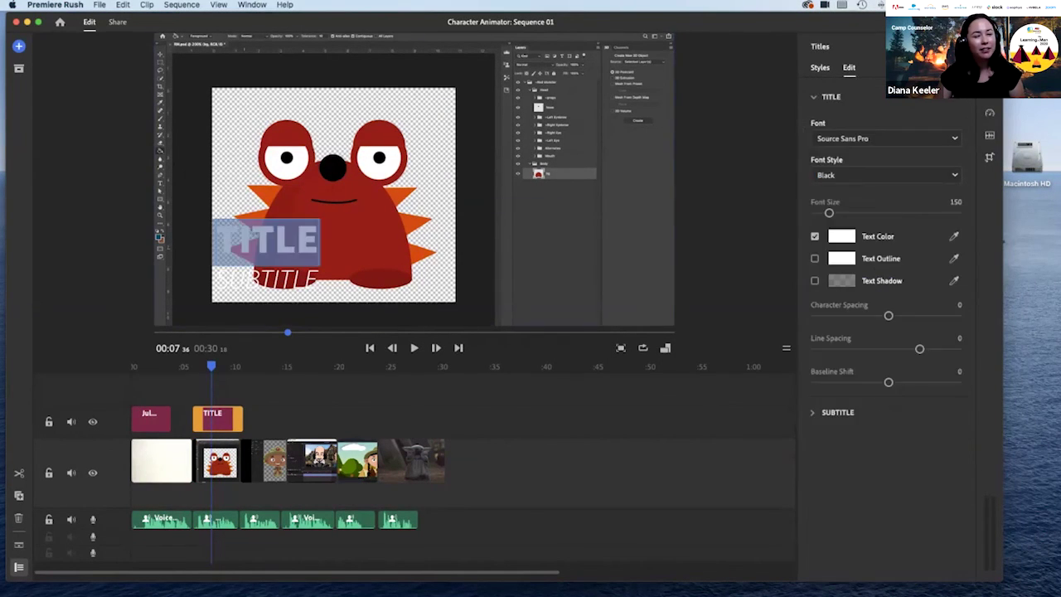
{"action": "type", "text": "B"}
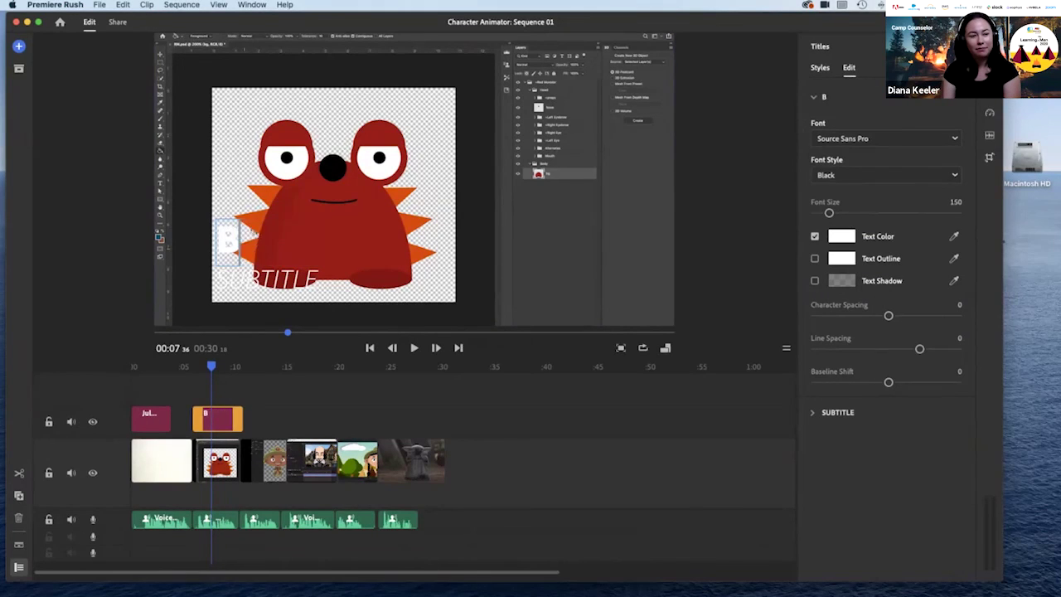
{"action": "type", "text": "ring your char"}
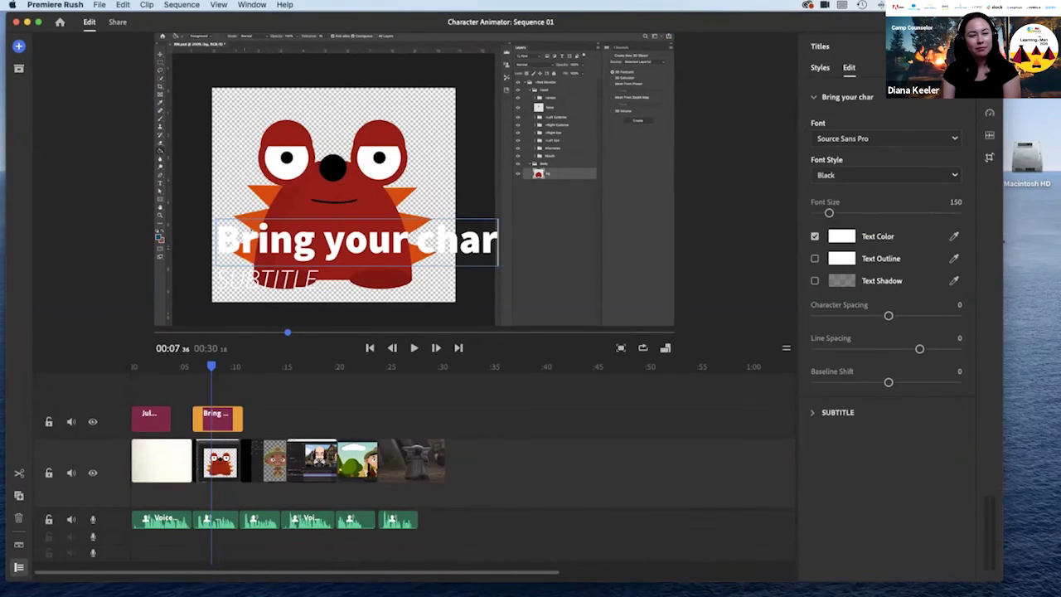
{"action": "type", "text": "acter into"}
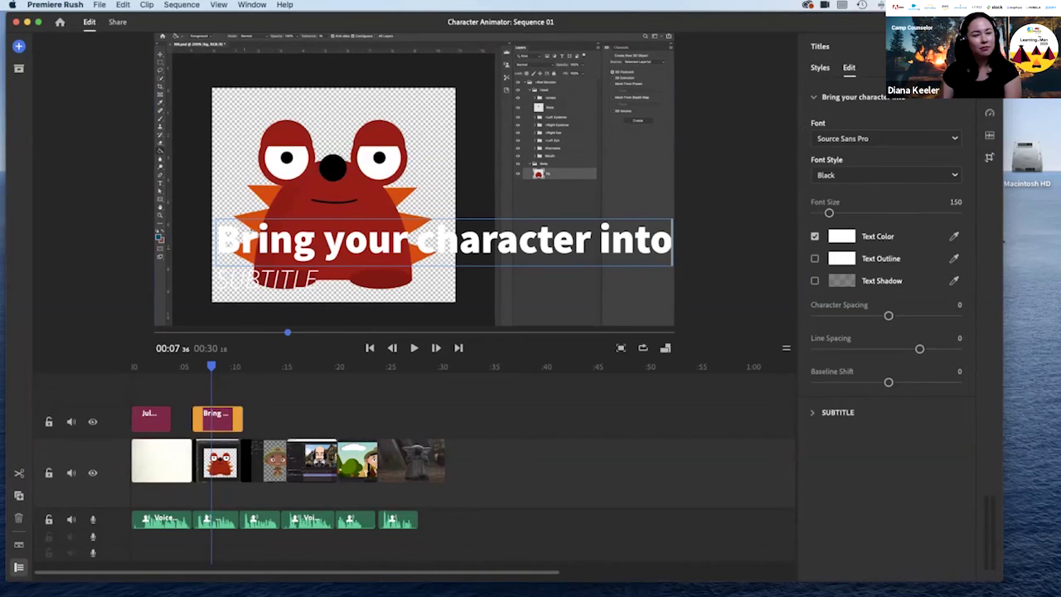
{"action": "double_click", "coordinate": [267, 280]}
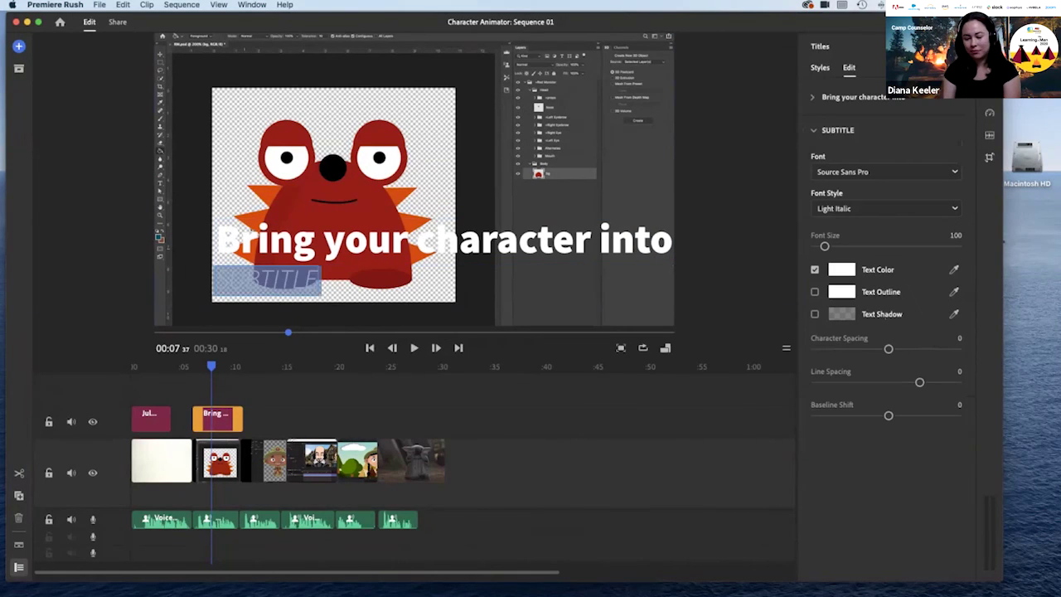
{"action": "type", "text": "Photoshop or Illustrator"}
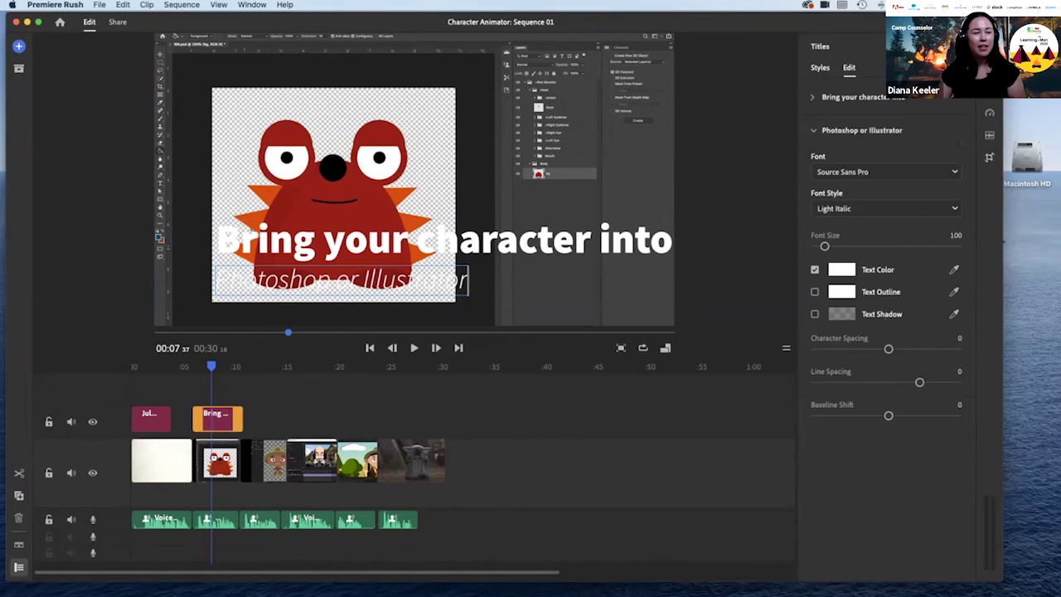
Color the "Bring your character into" line black and reduce its font size so it fits over the white artboard
{"action": "left_click", "coordinate": [366, 241]}
{"action": "triple_click", "coordinate": [387, 241]}
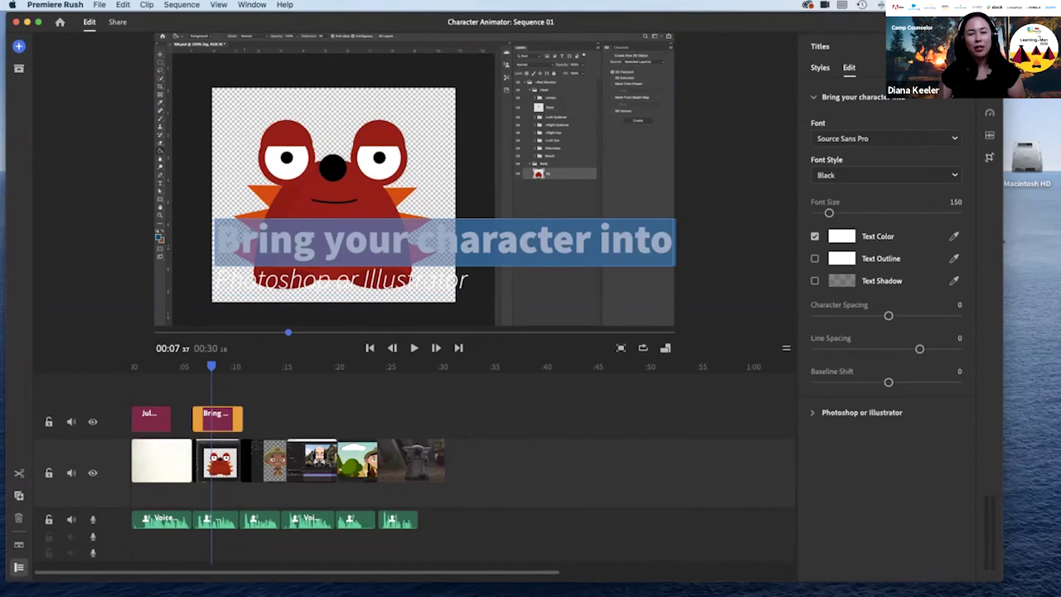
{"action": "left_click", "coordinate": [841, 236]}
{"action": "left_click", "coordinate": [372, 369]}
{"action": "left_click", "coordinate": [616, 226]}
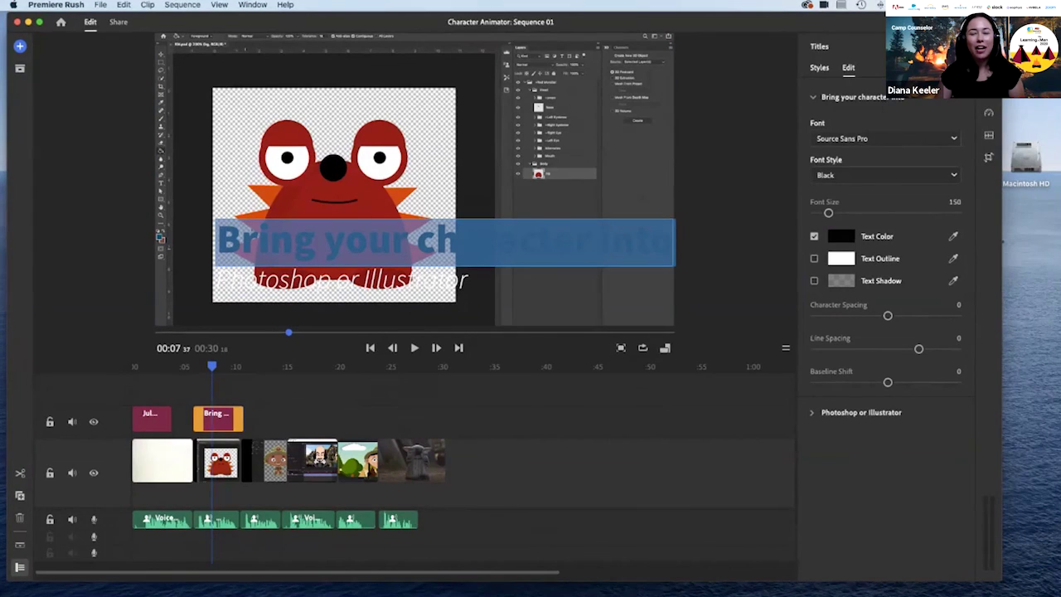
{"action": "left_click_drag", "start_coordinate": [829, 212], "coordinate": [820, 212]}
Set the "Photoshop or Illustrator" subtitle to font size 83 and color it black
{"action": "double_click", "coordinate": [421, 272]}
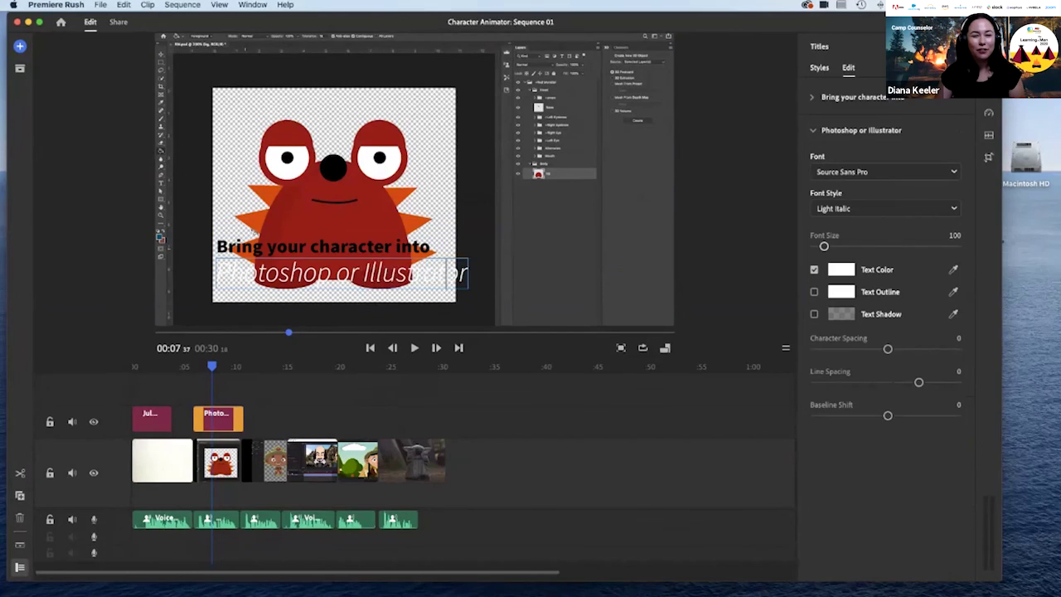
{"action": "left_click_drag", "start_coordinate": [824, 246], "coordinate": [823, 246]}
{"action": "left_click", "coordinate": [373, 275]}
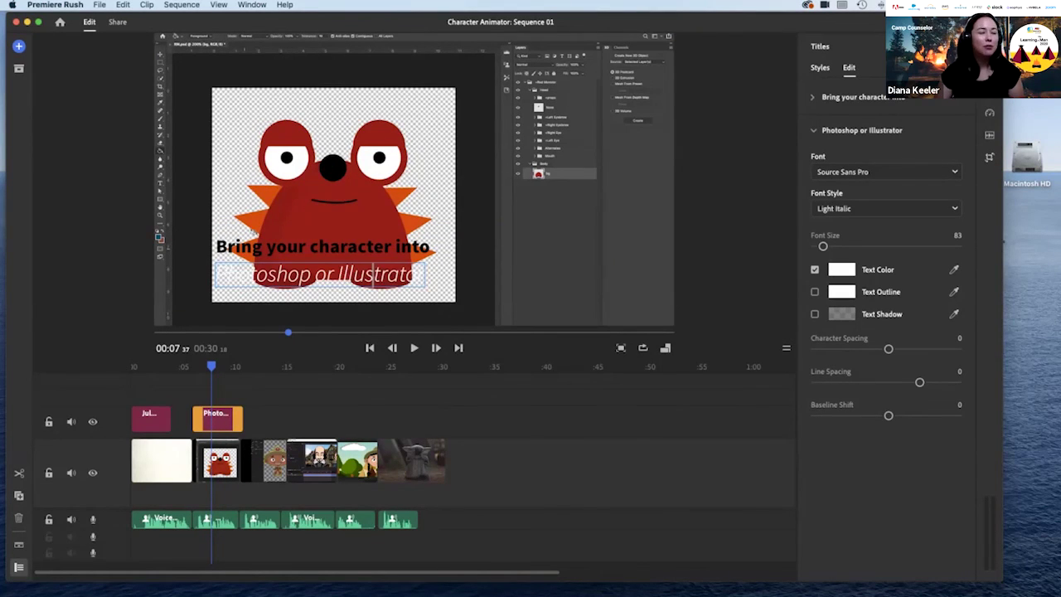
{"action": "triple_click", "coordinate": [380, 274]}
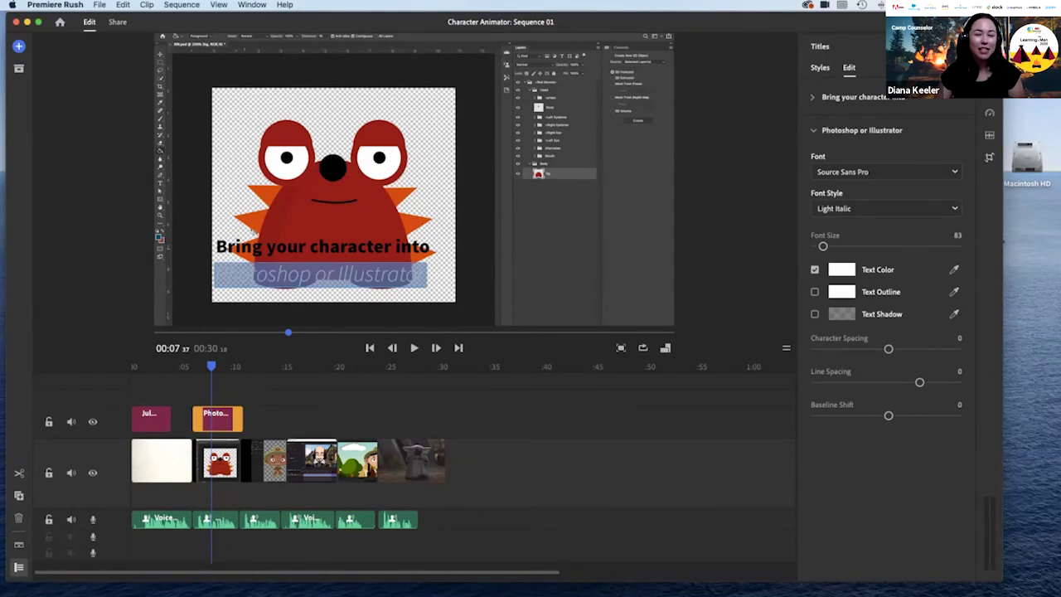
{"action": "left_click", "coordinate": [842, 269]}
{"action": "left_click_drag", "start_coordinate": [426, 260], "coordinate": [371, 234]}
{"action": "left_click", "coordinate": [616, 226]}
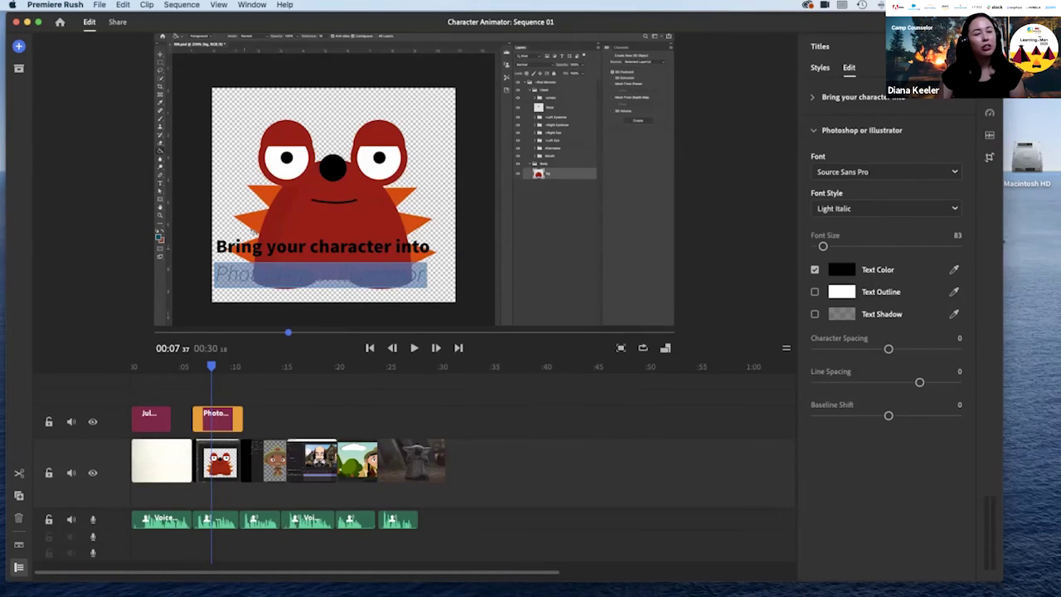
{"action": "left_click", "coordinate": [598, 235]}
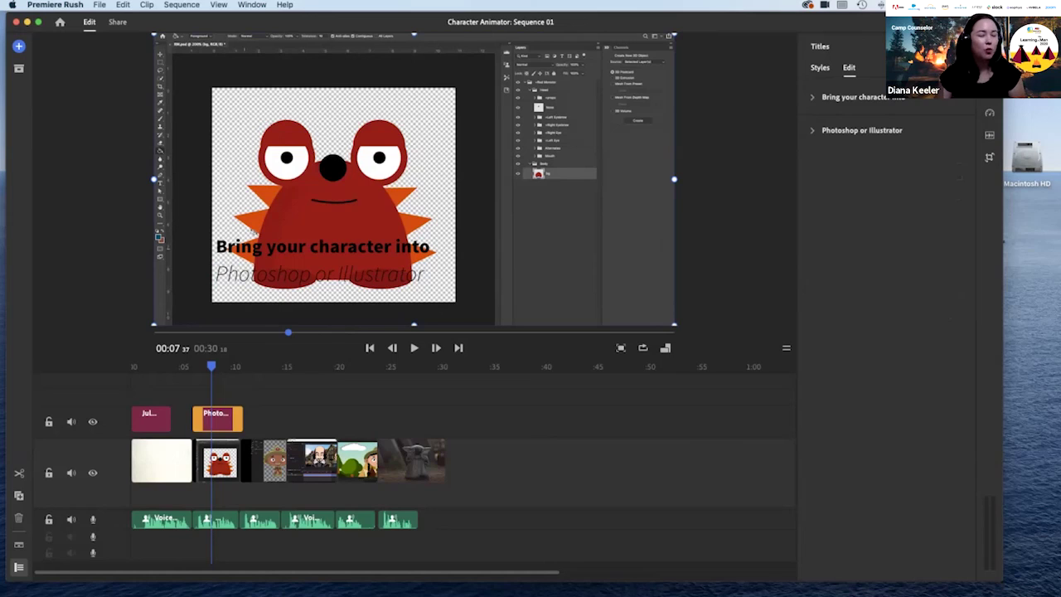
Add the animated "SUBSCRIBE NOW" title above the beginning of the final creature clip
{"action": "mouse_move", "coordinate": [211, 365]}
{"action": "left_mouse_down"}
{"action": "mouse_move", "coordinate": [191, 365]}
{"action": "mouse_move", "coordinate": [231, 365]}
{"action": "left_mouse_up"}
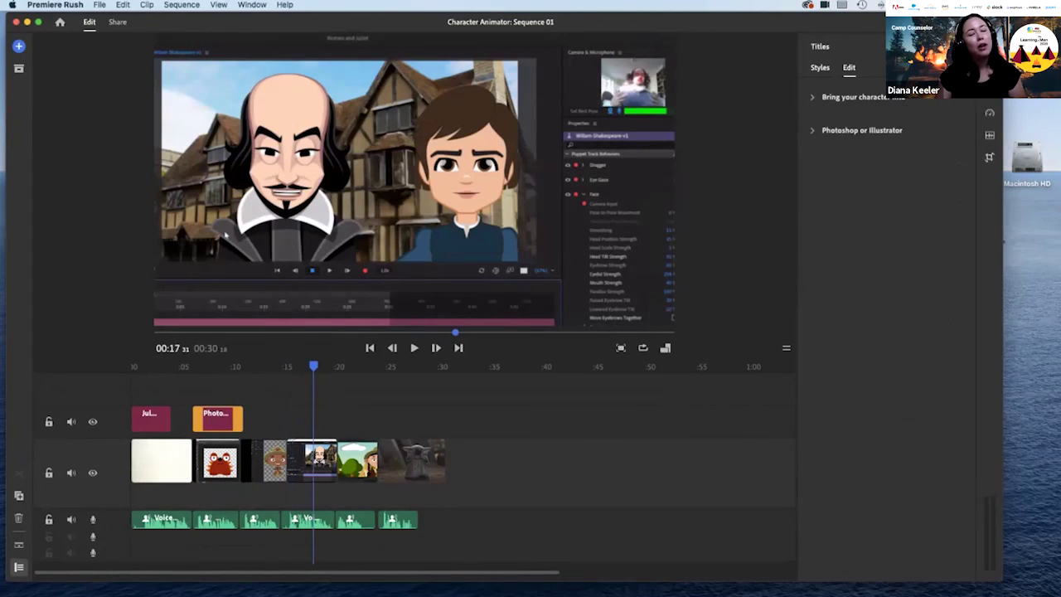
{"action": "left_click_drag", "start_coordinate": [351, 365], "coordinate": [383, 365]}
{"action": "left_click", "coordinate": [412, 460]}
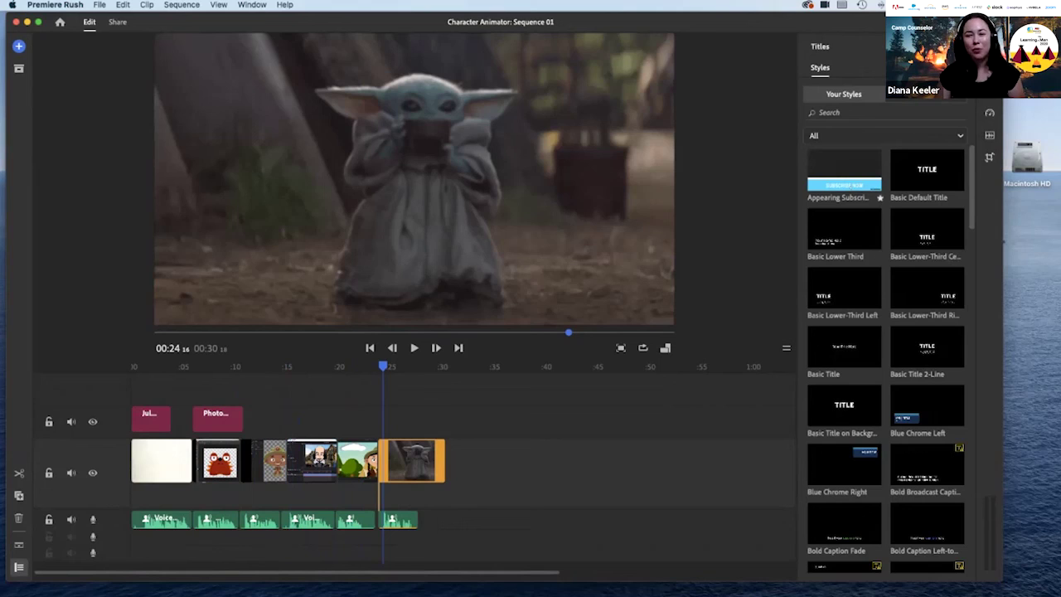
{"action": "left_click_drag", "start_coordinate": [844, 170], "coordinate": [380, 419]}
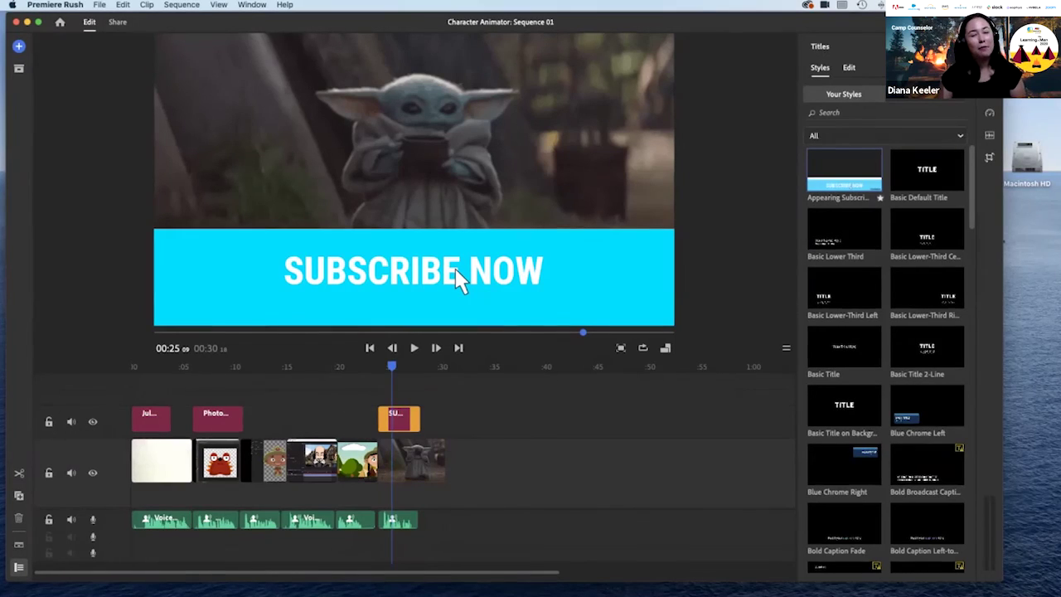
Replace the blue banner's text with "Schedule an Appointment!" and play back the title's animation
{"action": "left_click", "coordinate": [462, 280]}
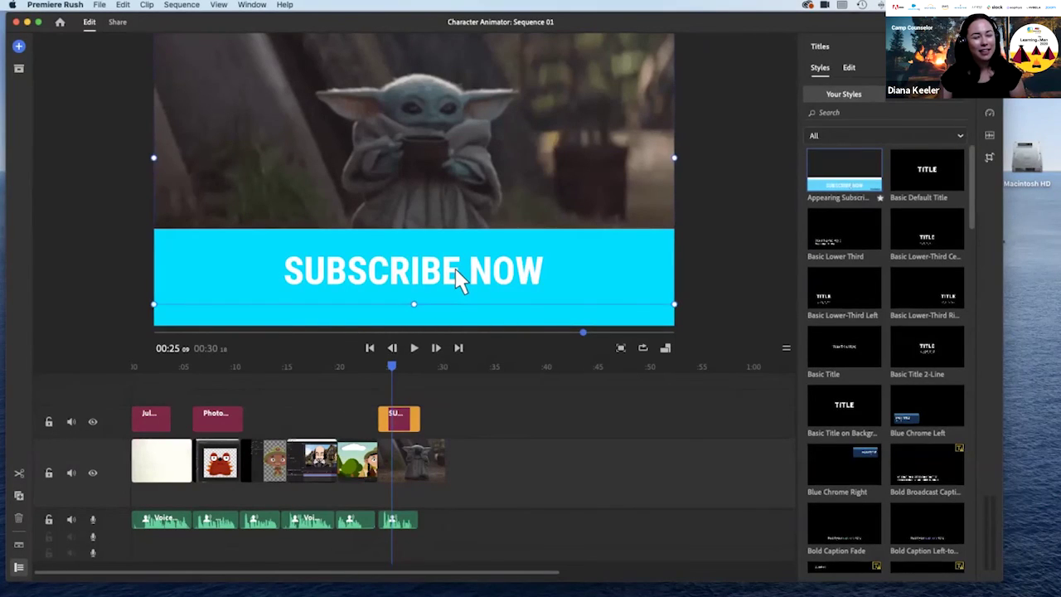
{"action": "double_click", "coordinate": [461, 279]}
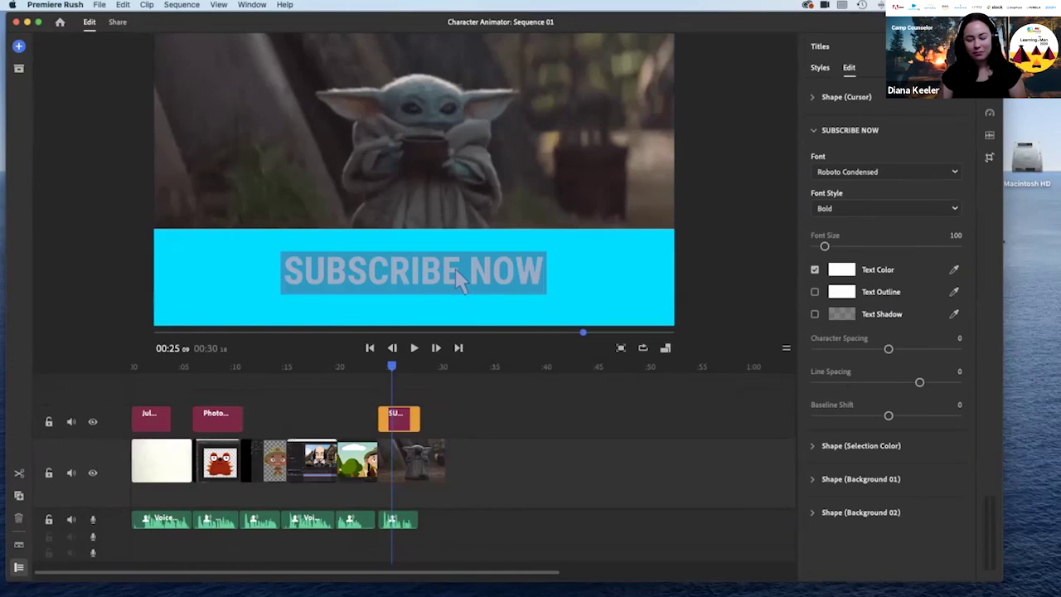
{"action": "type", "text": "Schedule an a"}
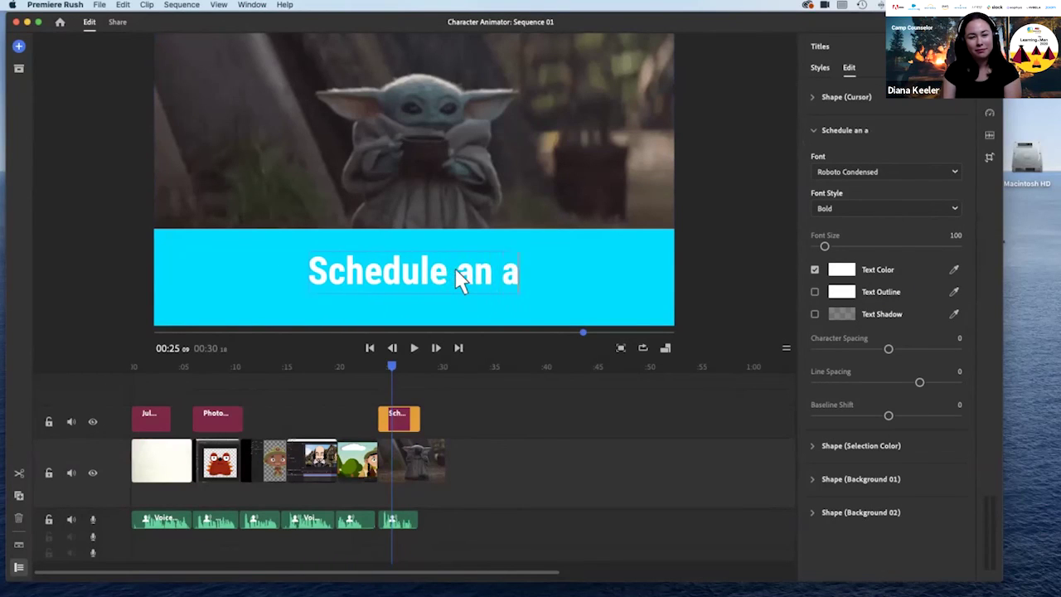
{"action": "key", "text": "BackSpace"}
{"action": "type", "text": "Appointment!"}
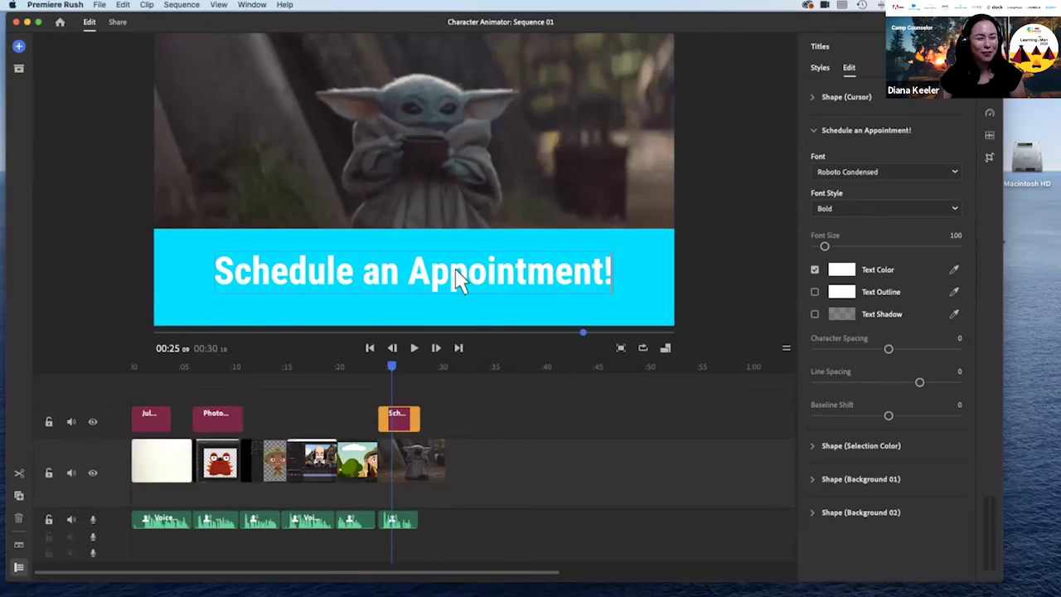
{"action": "key", "text": "Escape"}
{"action": "key", "text": "Up"}
{"action": "key", "text": "space"}
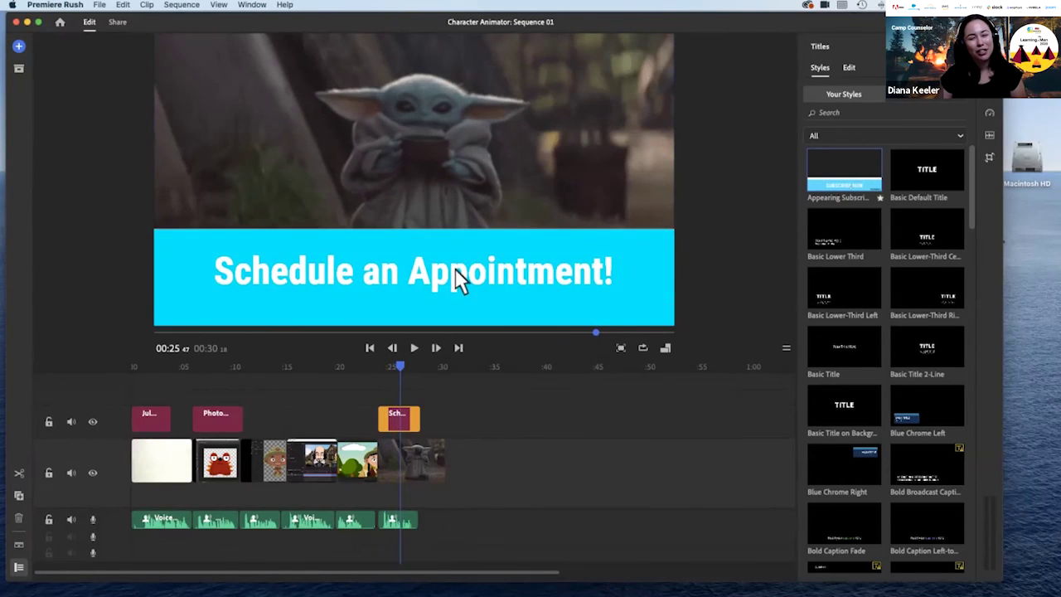
{"action": "key", "text": "space"}
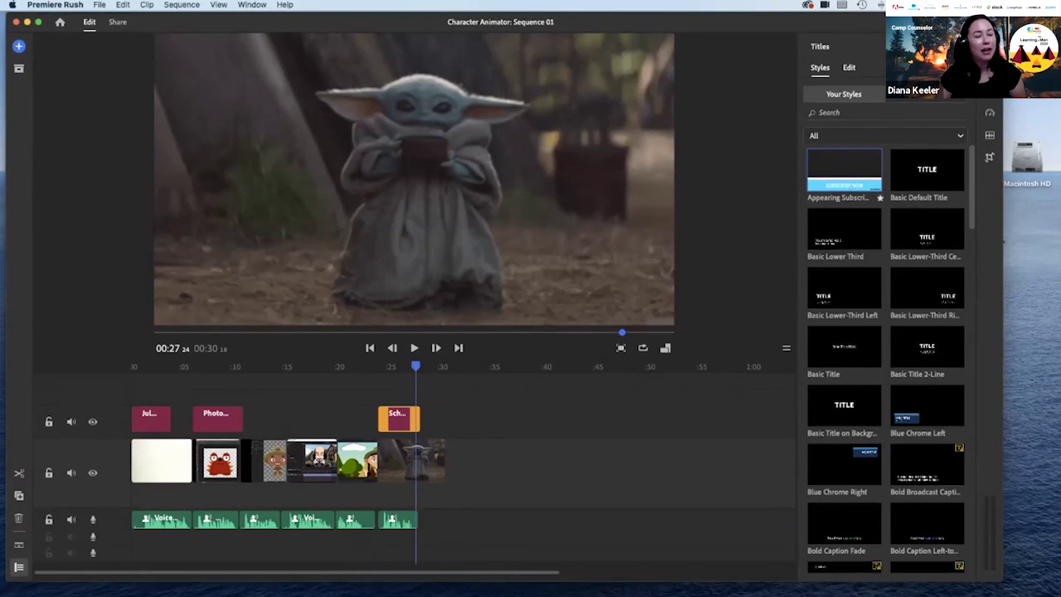
{"action": "left_click", "coordinate": [429, 366]}
Brighten the creature clip with a custom color adjustment of exposure 1.81 and contrast 25
{"action": "left_click", "coordinate": [418, 461]}
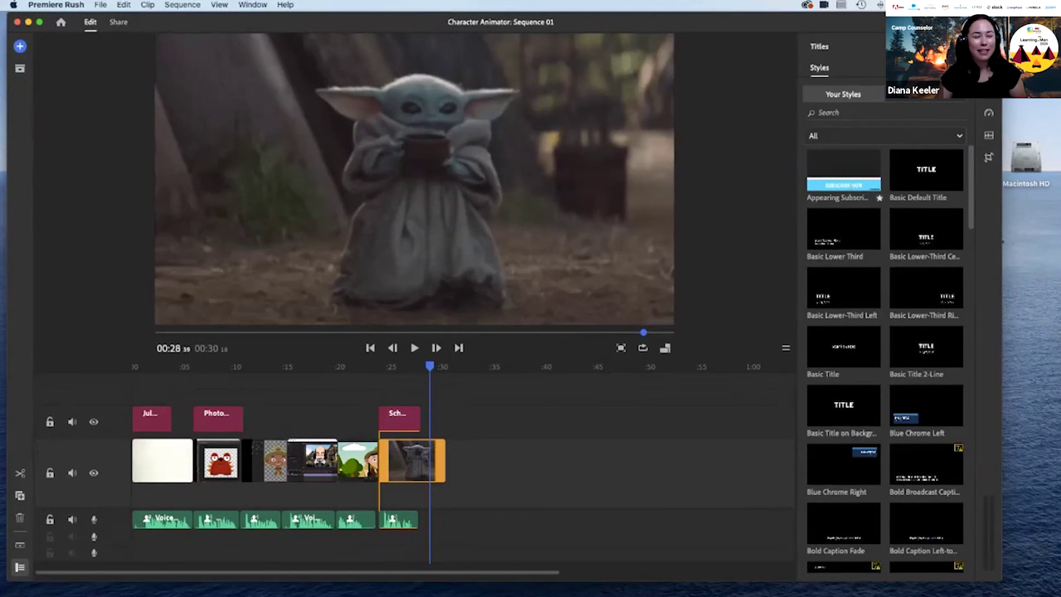
{"action": "key", "text": "Left"}
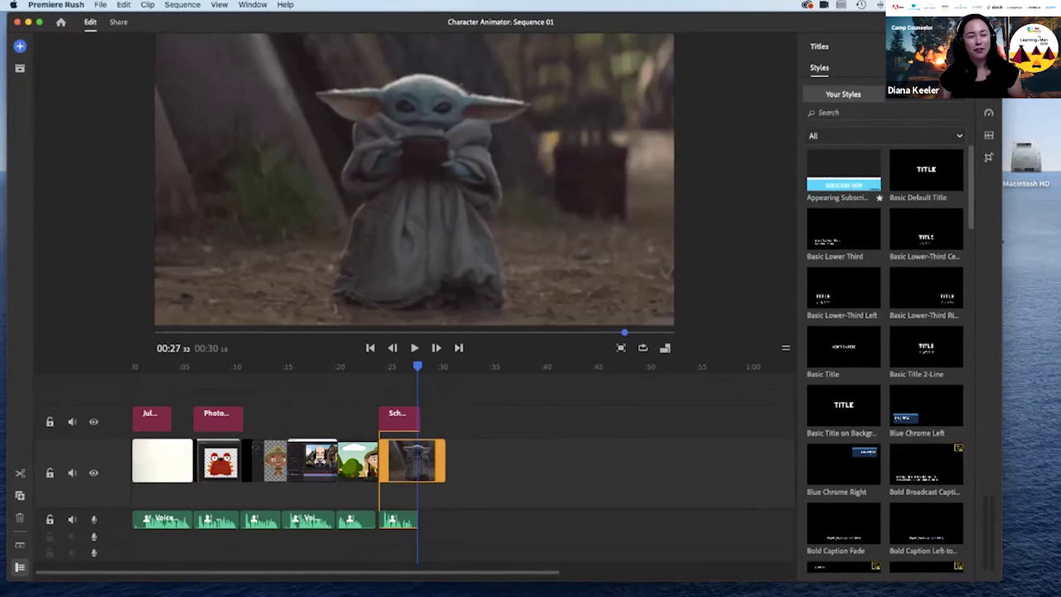
{"action": "mouse_move", "coordinate": [418, 366]}
{"action": "left_mouse_down"}
{"action": "mouse_move", "coordinate": [222, 365]}
{"action": "mouse_move", "coordinate": [426, 366]}
{"action": "left_mouse_up"}
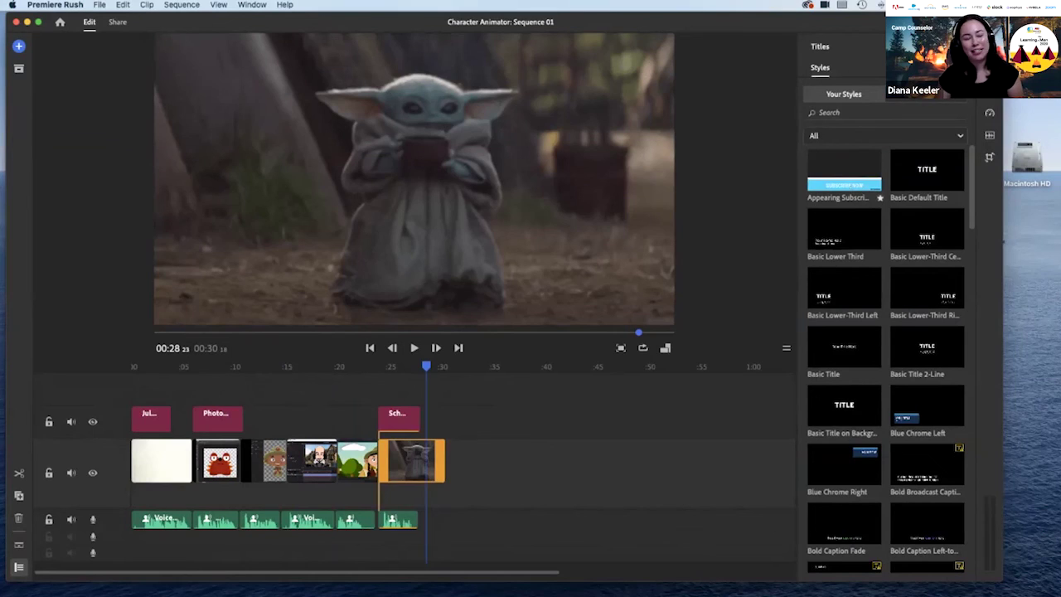
{"action": "left_click_drag", "start_coordinate": [426, 366], "coordinate": [413, 365]}
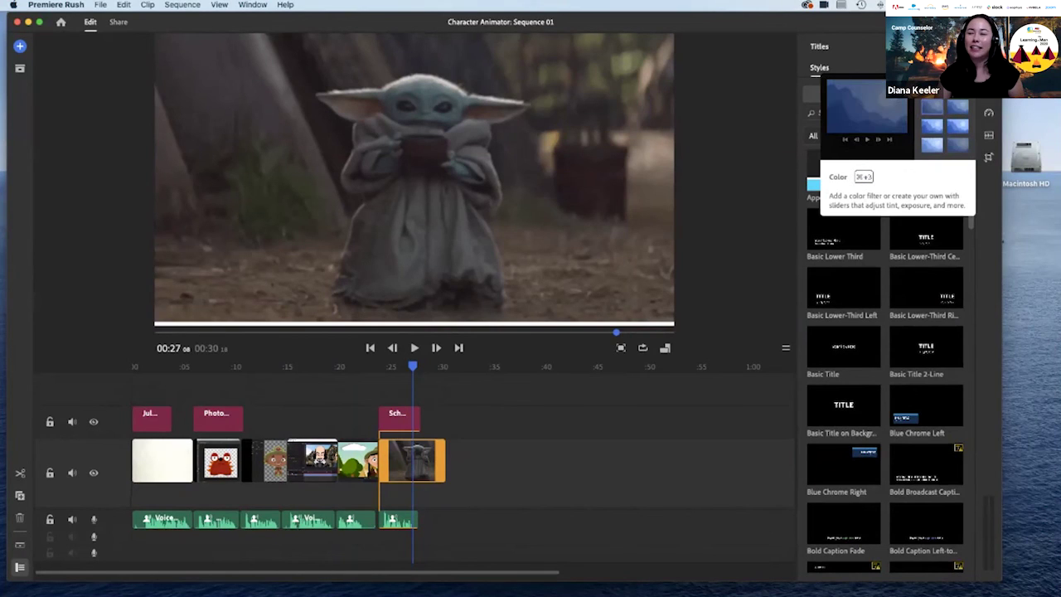
{"action": "left_click", "coordinate": [988, 91]}
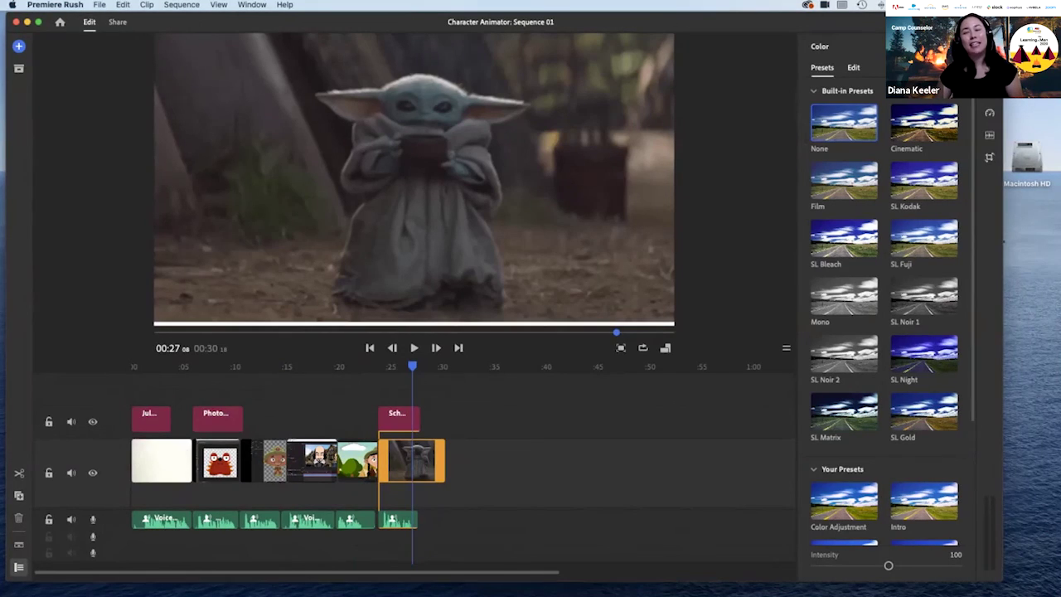
{"action": "left_click", "coordinate": [853, 68]}
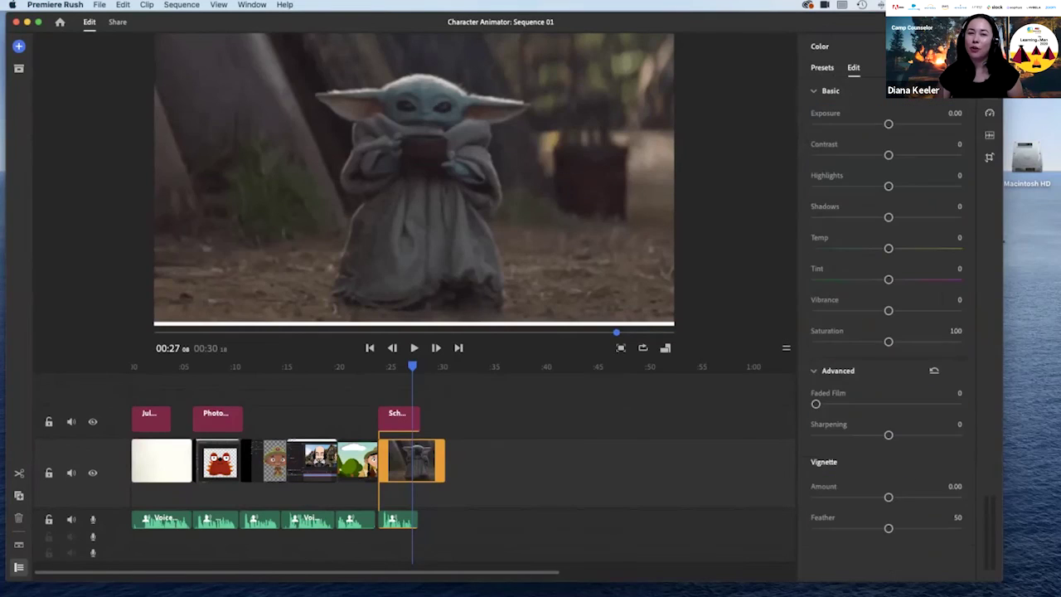
{"action": "left_click_drag", "start_coordinate": [888, 124], "coordinate": [905, 155]}
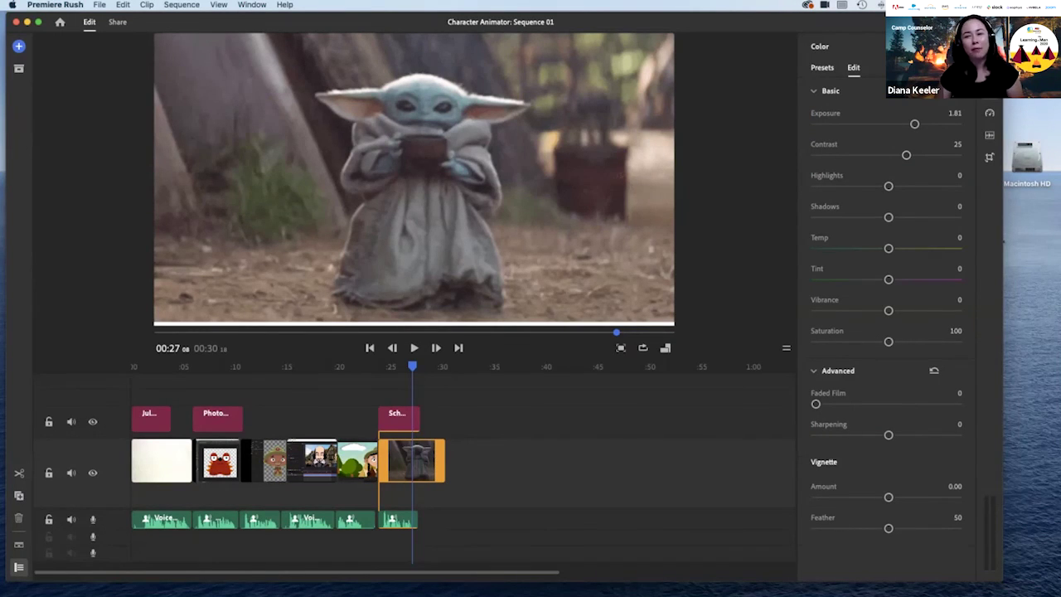
{"action": "left_click", "coordinate": [953, 46]}
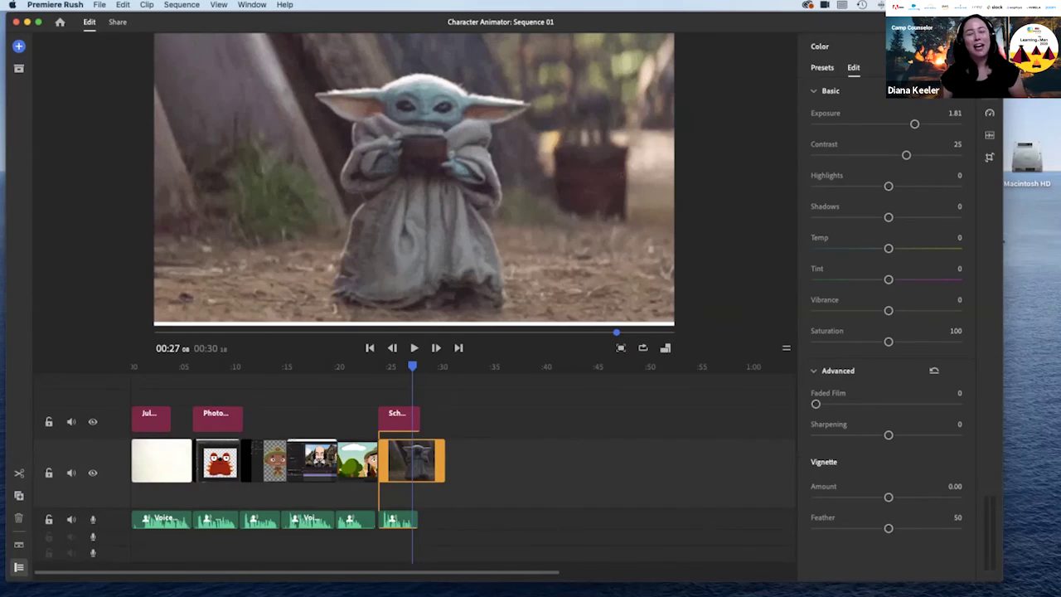
Slow the creature clip down to a range speed of 57%
{"action": "left_click_drag", "start_coordinate": [412, 367], "coordinate": [421, 366]}
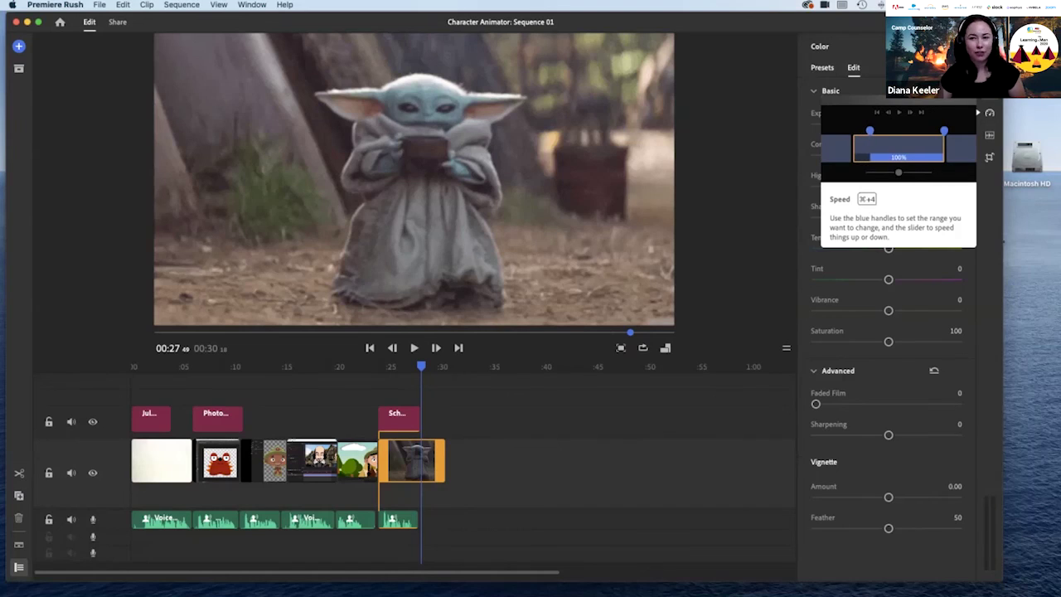
{"action": "left_click", "coordinate": [989, 113]}
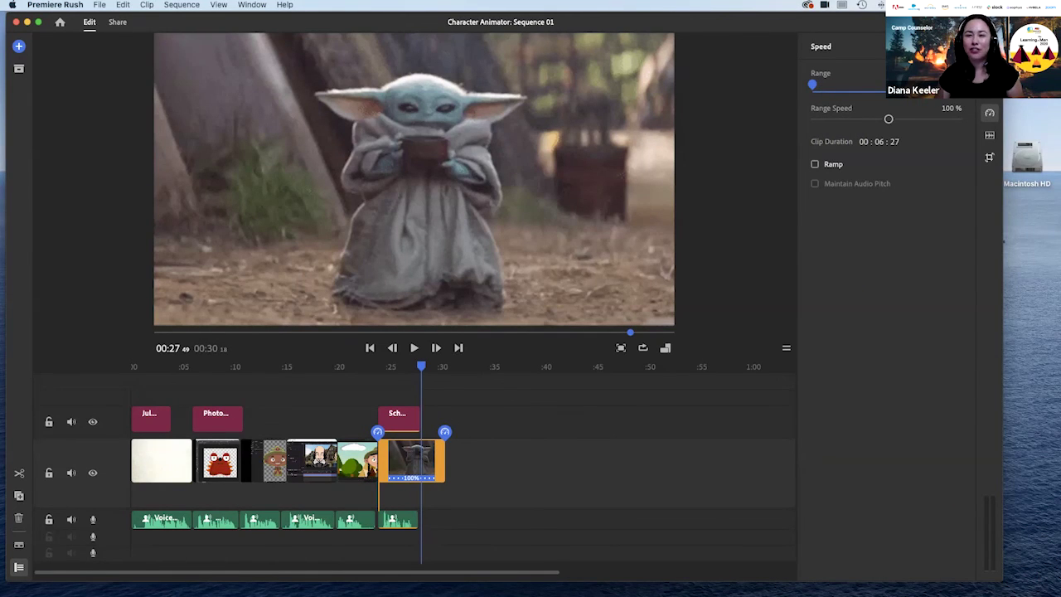
{"action": "left_click_drag", "start_coordinate": [878, 142], "coordinate": [885, 142]}
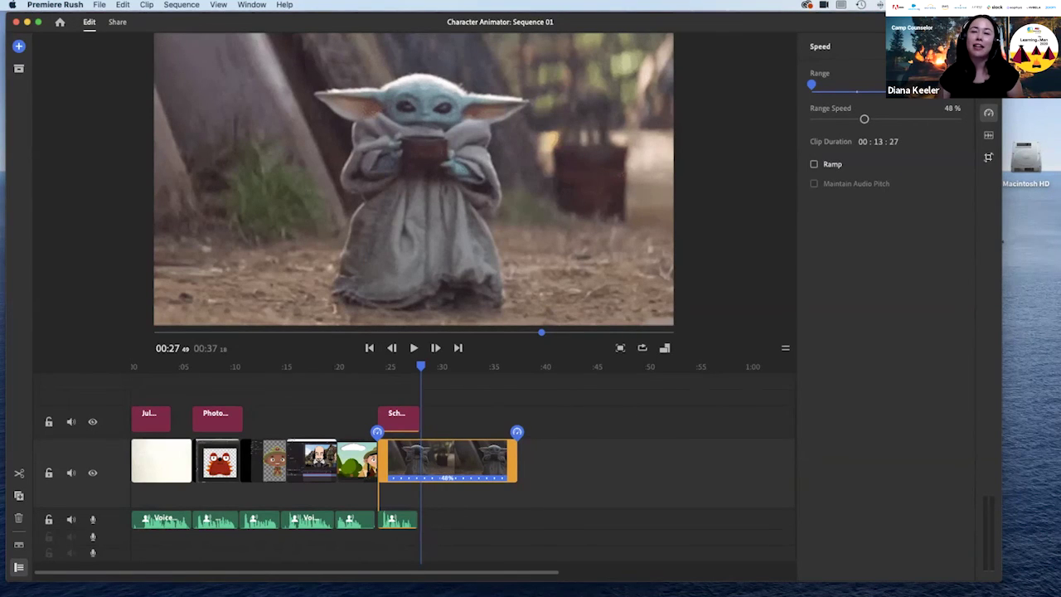
{"action": "mouse_move", "coordinate": [864, 119]}
{"action": "left_mouse_down"}
{"action": "mouse_move", "coordinate": [885, 119]}
{"action": "mouse_move", "coordinate": [869, 118]}
{"action": "left_mouse_up"}
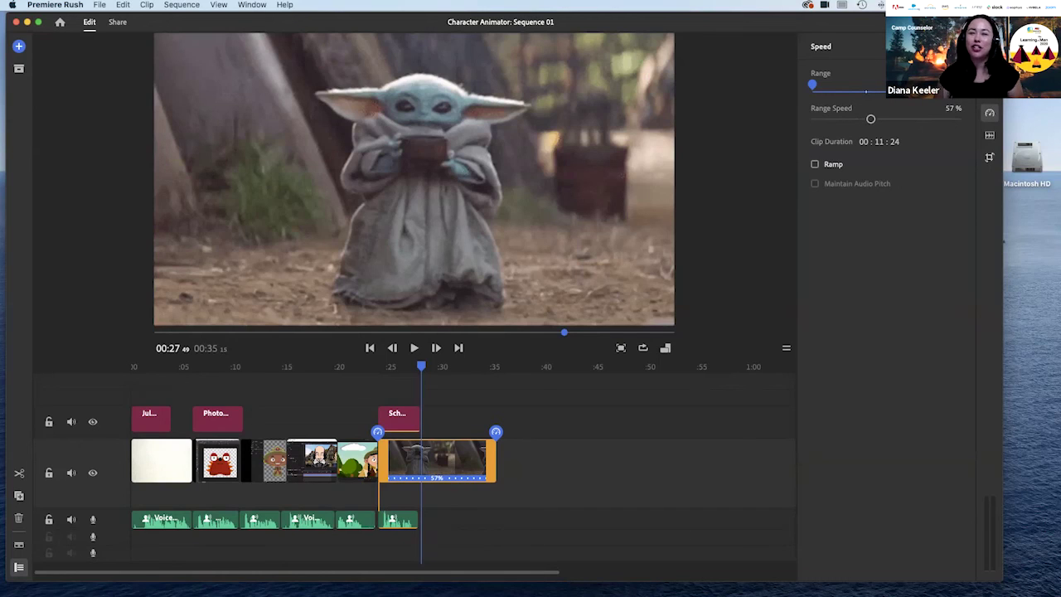
{"action": "mouse_move", "coordinate": [812, 85]}
{"action": "left_mouse_down"}
{"action": "mouse_move", "coordinate": [865, 85]}
{"action": "mouse_move", "coordinate": [812, 85]}
{"action": "left_mouse_up"}
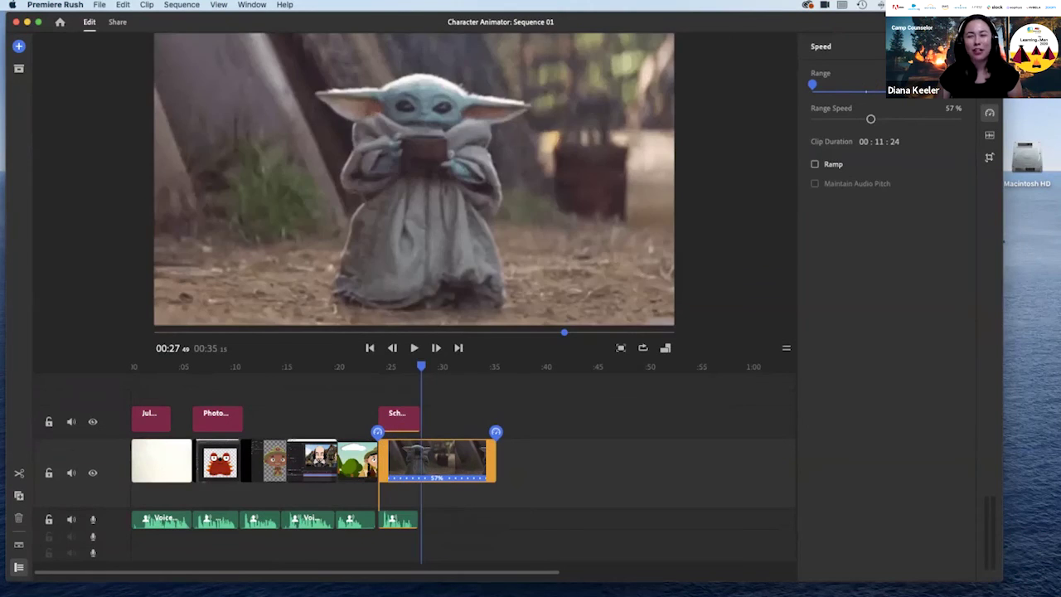
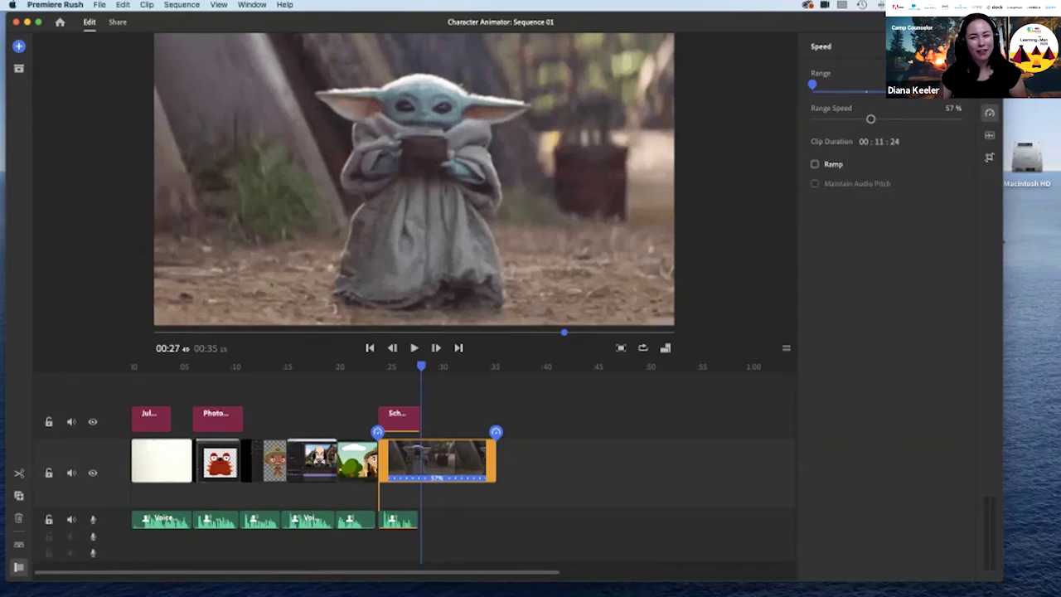
Add a Dip to Black transition at the end of the final creature clip
{"action": "left_click_drag", "start_coordinate": [421, 365], "coordinate": [464, 366]}
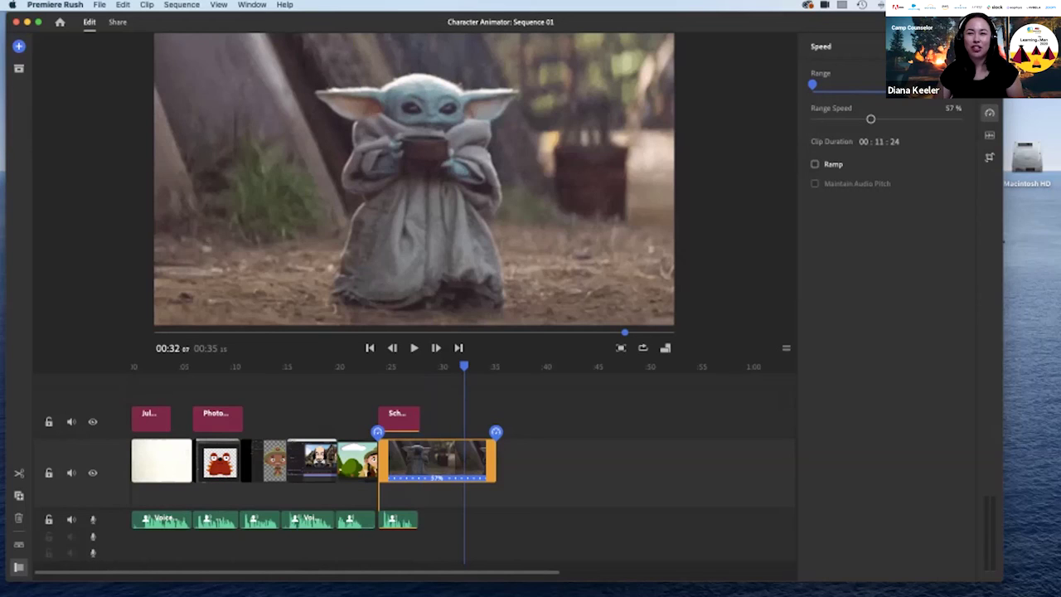
{"action": "left_click", "coordinate": [988, 134]}
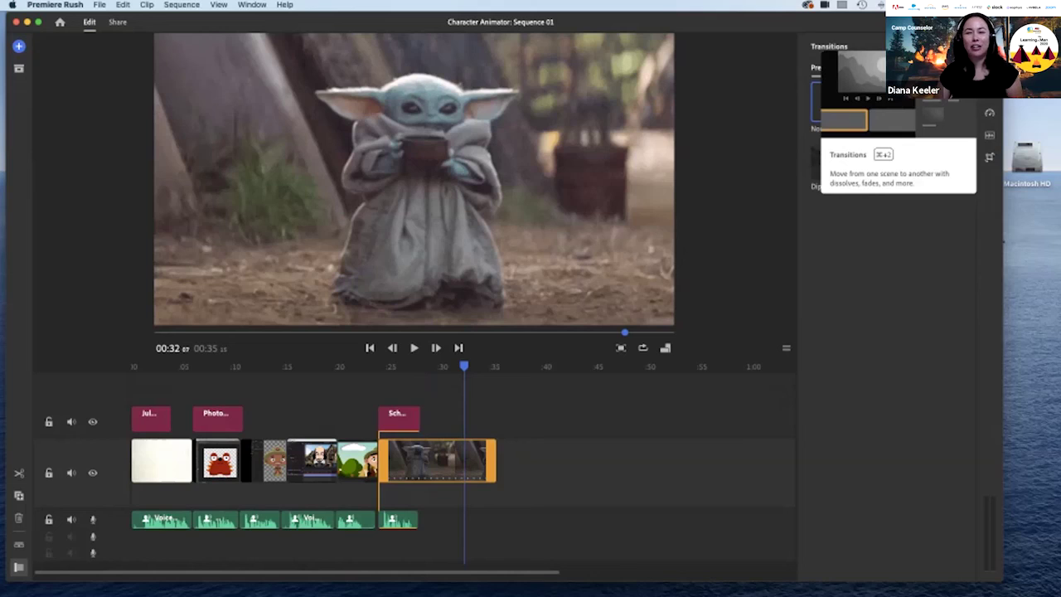
{"action": "mouse_move", "coordinate": [845, 160]}
{"action": "left_mouse_down"}
{"action": "mouse_move", "coordinate": [820, 222]}
{"action": "mouse_move", "coordinate": [494, 463]}
{"action": "left_mouse_up"}
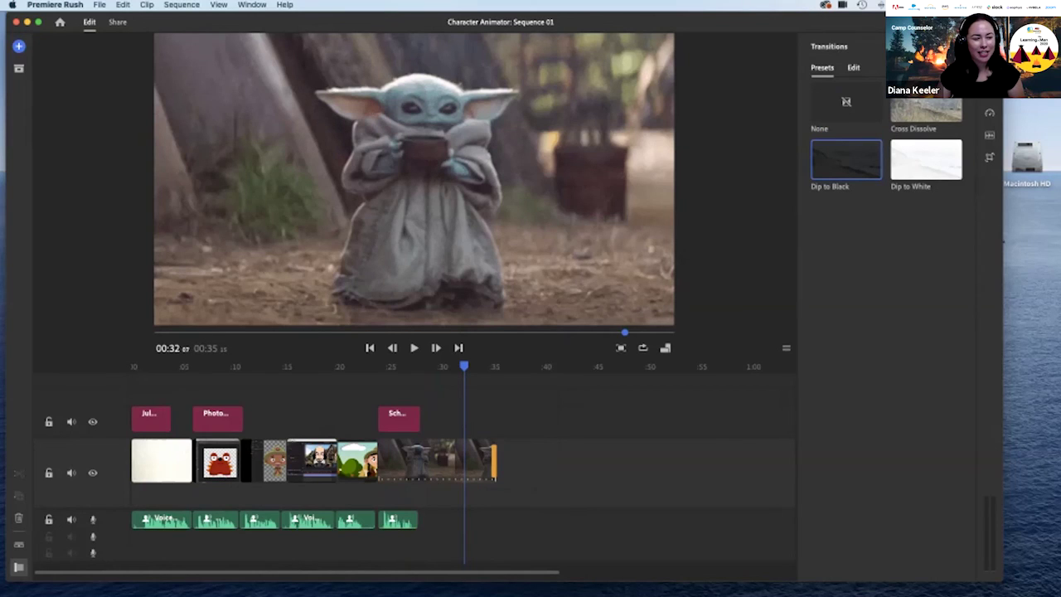
Lengthen the Dip to Black transition by extending its start further back into the creature clip
{"action": "left_click", "coordinate": [481, 461]}
{"action": "left_click_drag", "start_coordinate": [490, 461], "coordinate": [488, 461]}
{"action": "left_click_drag", "start_coordinate": [553, 572], "coordinate": [404, 572]}
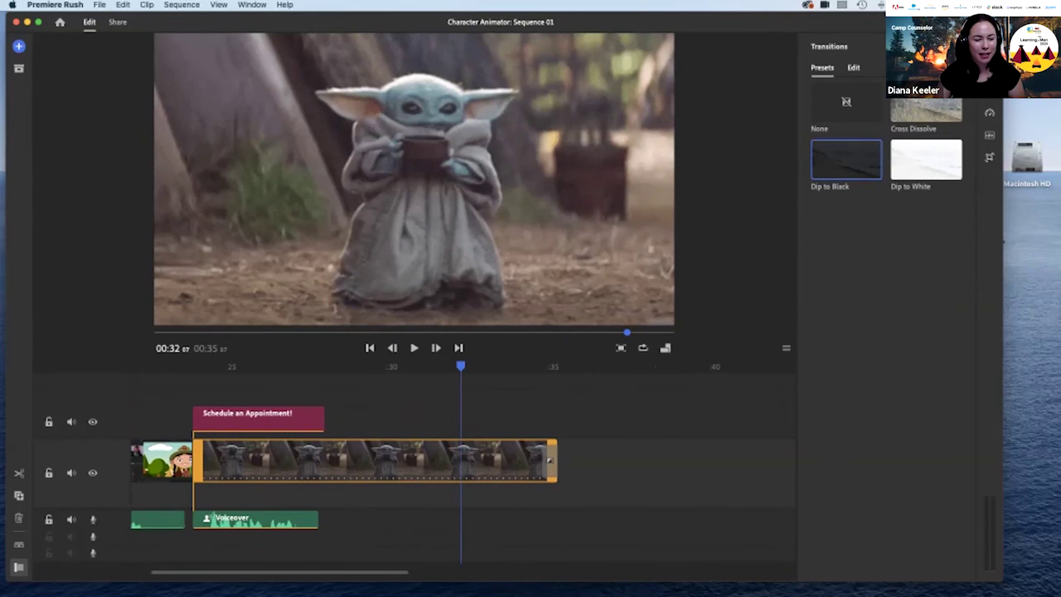
{"action": "left_click", "coordinate": [548, 461]}
{"action": "left_click_drag", "start_coordinate": [548, 461], "coordinate": [529, 461]}
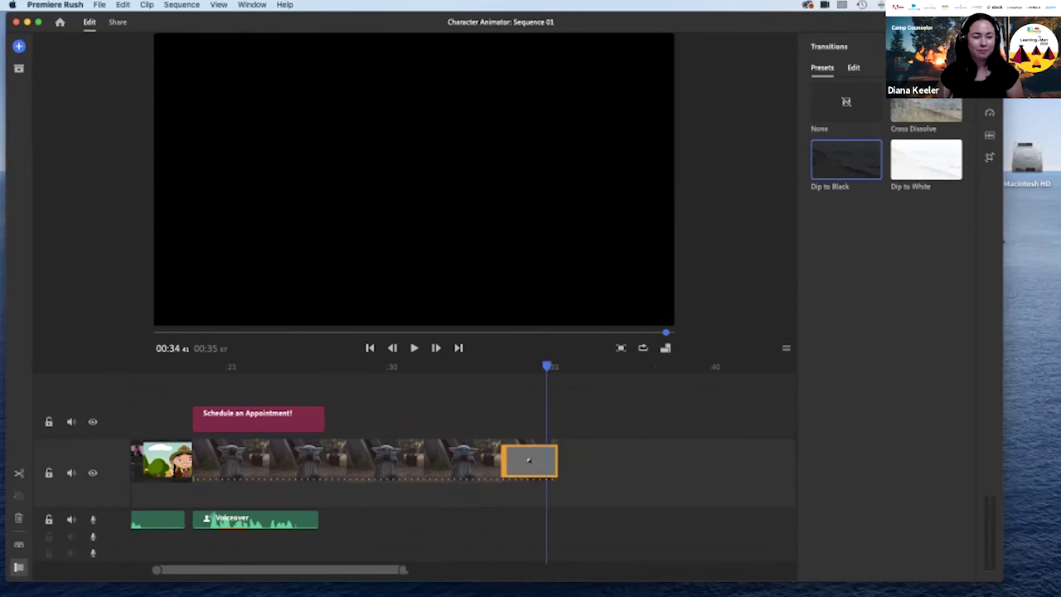
Examine the first voiceover clip's advanced audio settings and the audio types it can be assigned
{"action": "scroll", "coordinate": [529, 460], "scroll_direction": "left", "scroll_amount": 10}
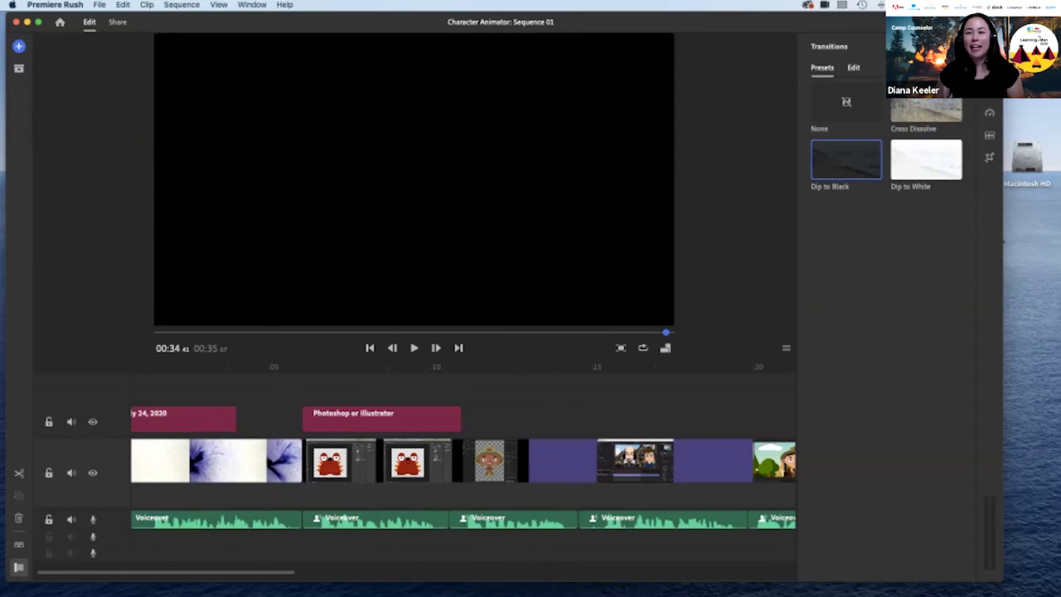
{"action": "left_click", "coordinate": [989, 135]}
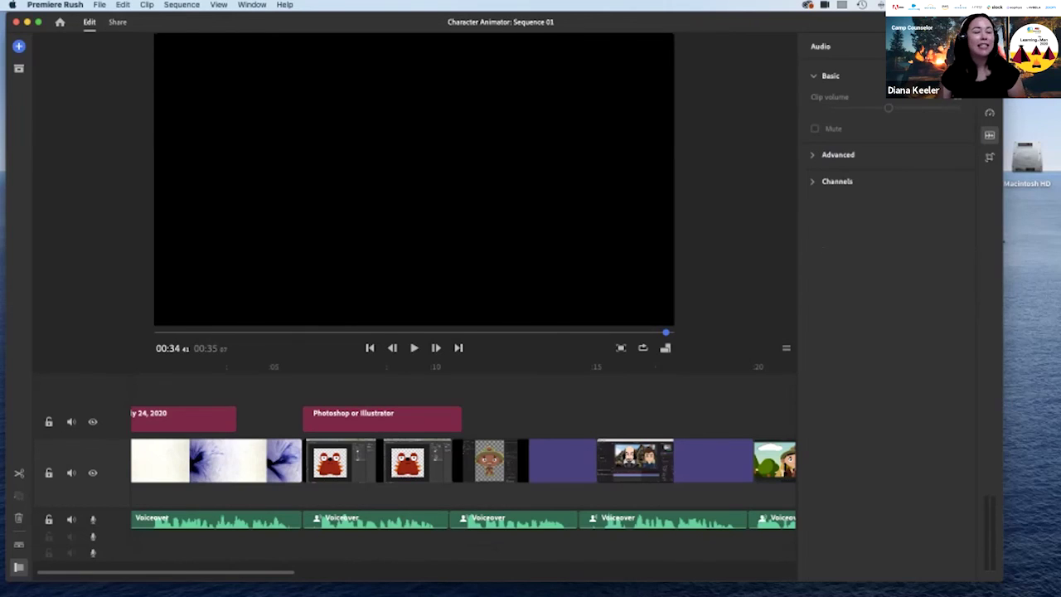
{"action": "left_click", "coordinate": [245, 520]}
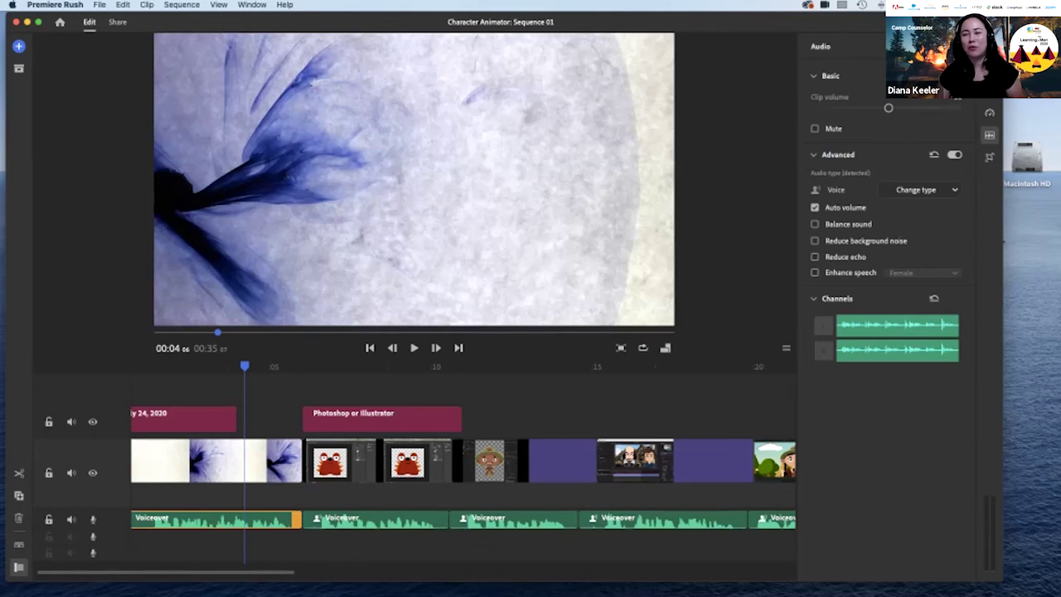
{"action": "left_click", "coordinate": [920, 190]}
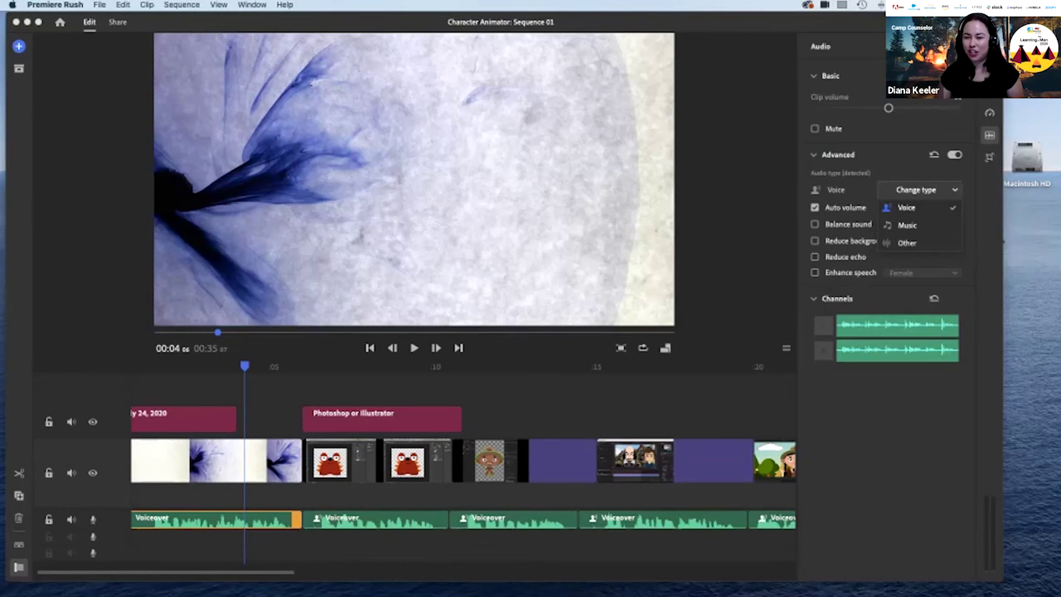
{"action": "left_click", "coordinate": [814, 155]}
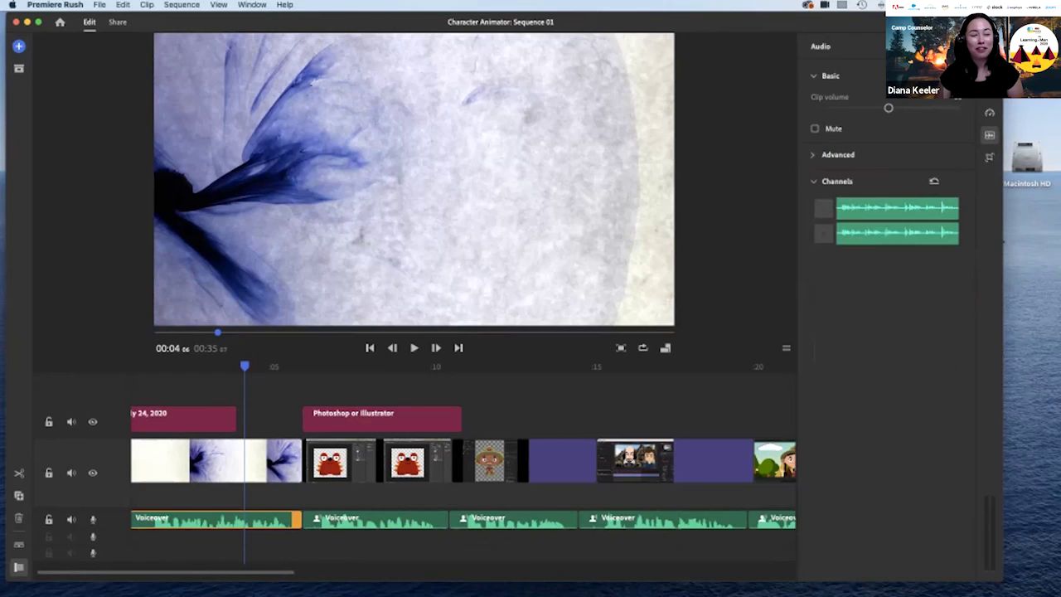
{"action": "left_click", "coordinate": [814, 155]}
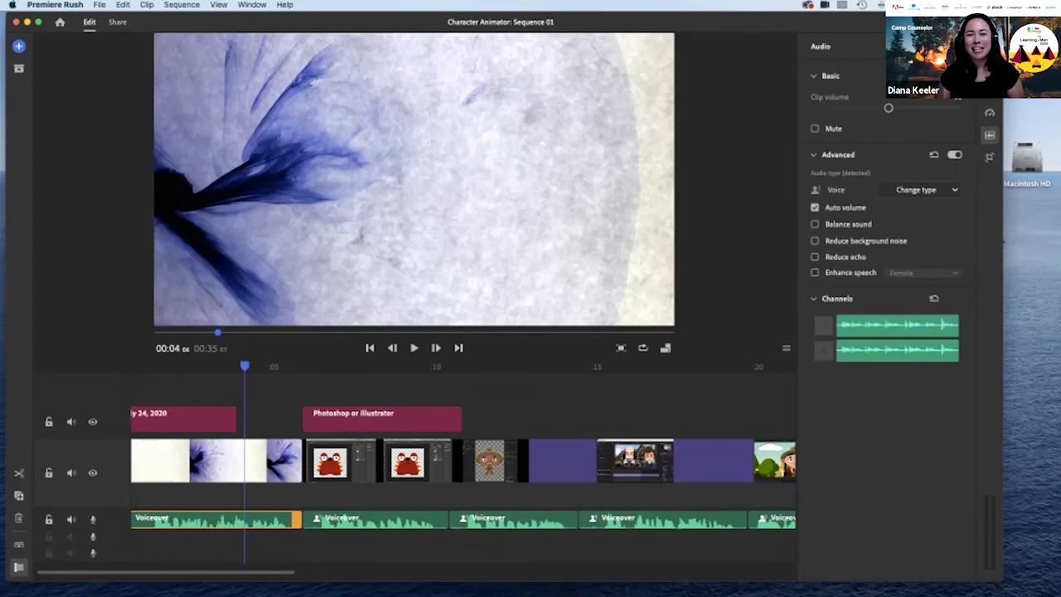
Reduce the first voiceover clip's background noise at intensity 17 and its echo at intensity 18
{"action": "left_click", "coordinate": [813, 240]}
{"action": "mouse_move", "coordinate": [888, 272]}
{"action": "left_mouse_down"}
{"action": "mouse_move", "coordinate": [852, 272]}
{"action": "mouse_move", "coordinate": [910, 271]}
{"action": "mouse_move", "coordinate": [864, 271]}
{"action": "mouse_move", "coordinate": [899, 272]}
{"action": "mouse_move", "coordinate": [877, 272]}
{"action": "left_mouse_up"}
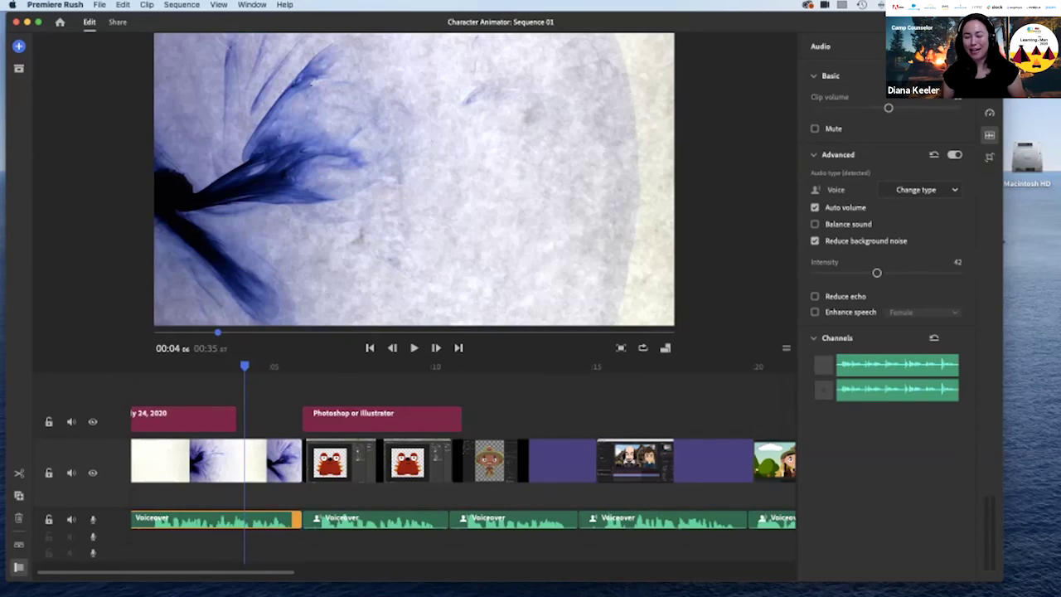
{"action": "left_click_drag", "start_coordinate": [876, 273], "coordinate": [863, 273]}
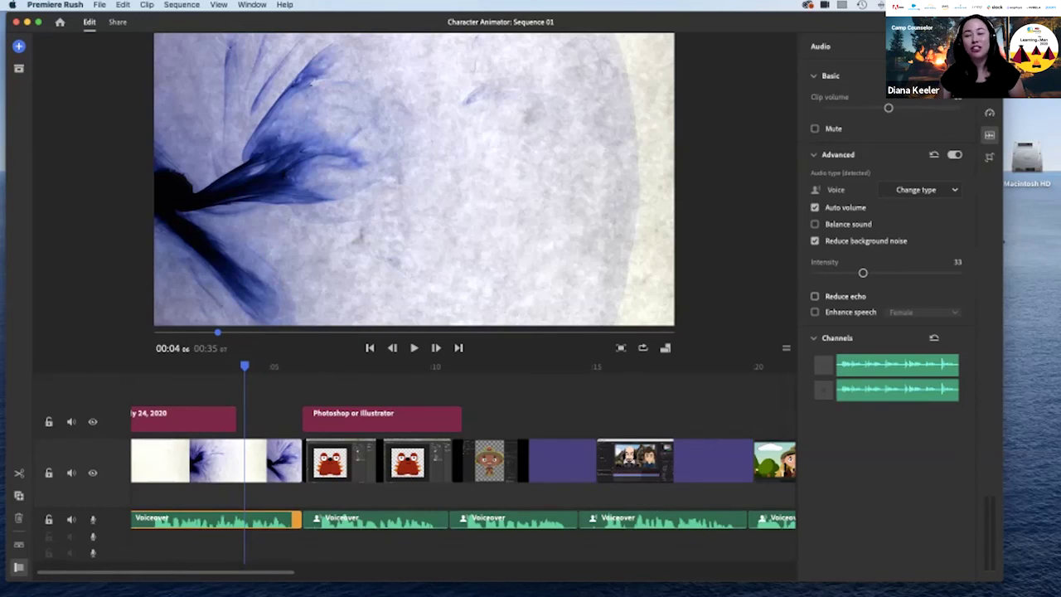
{"action": "left_click", "coordinate": [815, 296]}
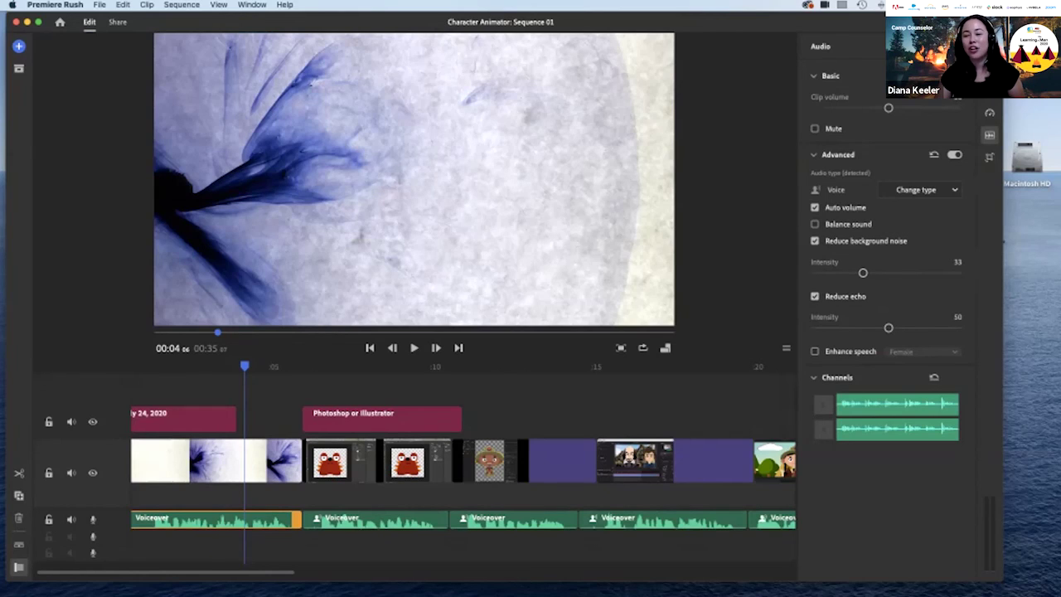
{"action": "left_click_drag", "start_coordinate": [863, 273], "coordinate": [839, 272]}
{"action": "left_click_drag", "start_coordinate": [888, 328], "coordinate": [841, 327]}
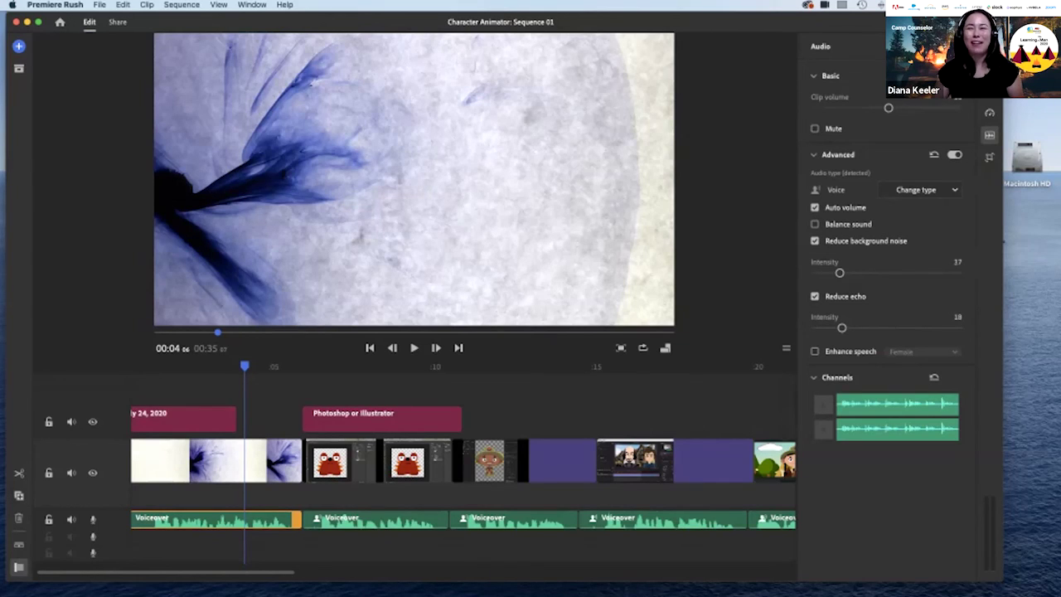
Review the title, transition, color, speed, audio and transform options using the scout puppet clip and the voiceover beneath it
{"action": "left_click", "coordinate": [989, 46]}
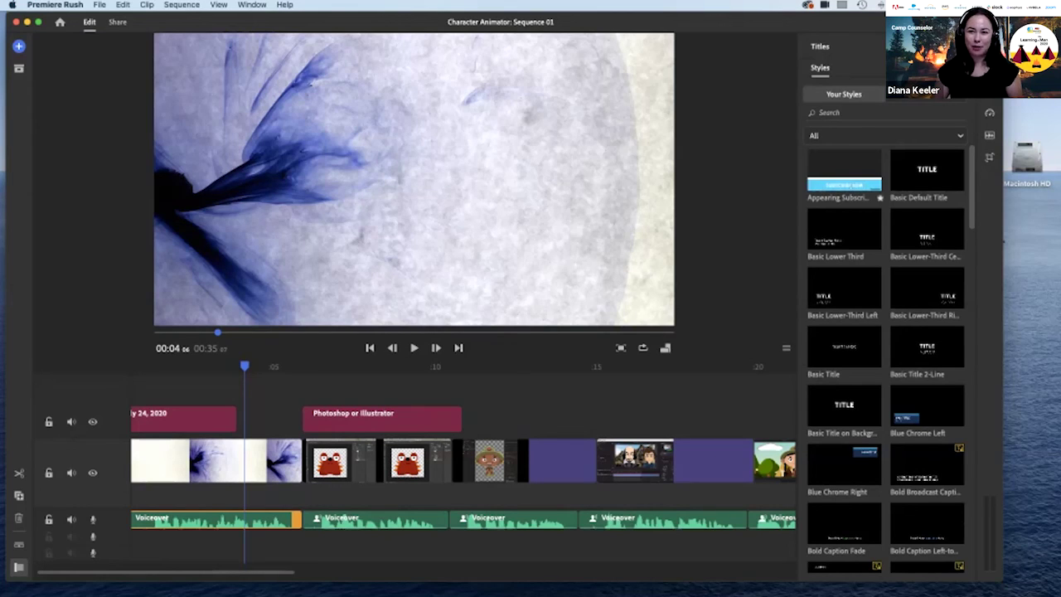
{"action": "left_click", "coordinate": [990, 68]}
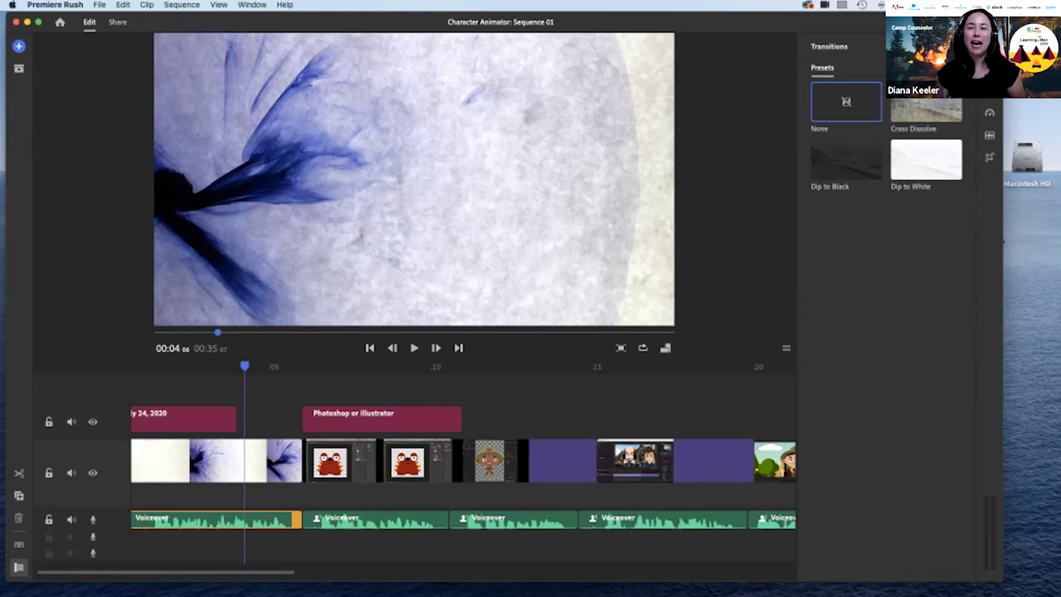
{"action": "left_click", "coordinate": [990, 90]}
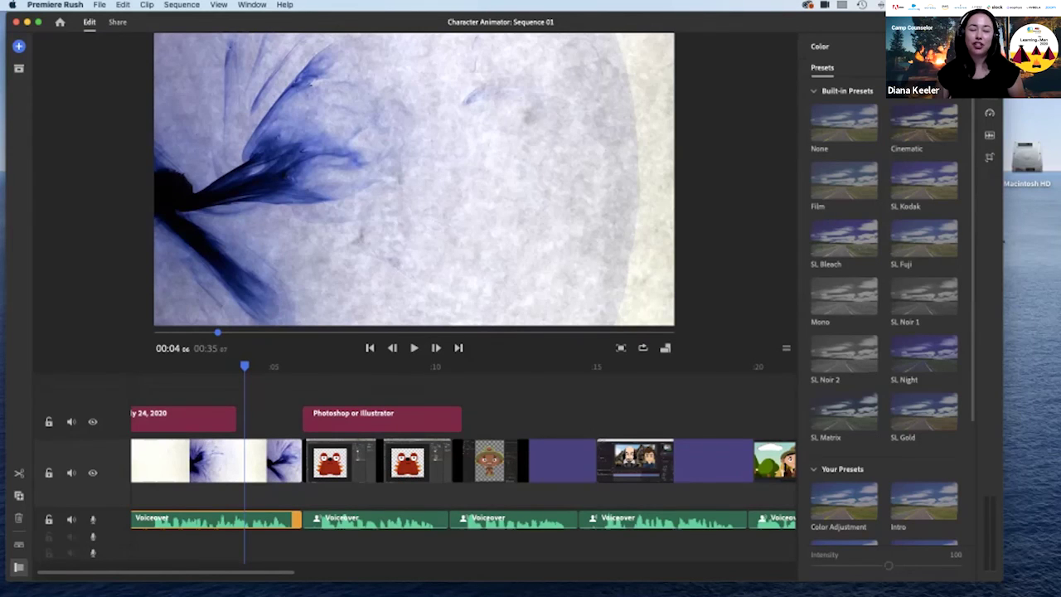
{"action": "left_click", "coordinate": [528, 461]}
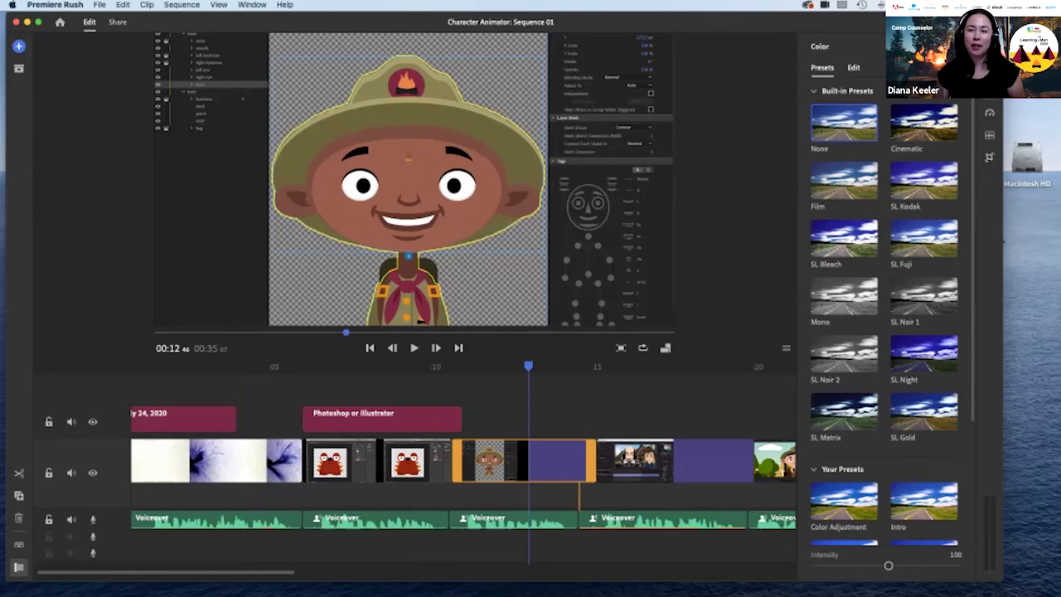
{"action": "left_click", "coordinate": [853, 68]}
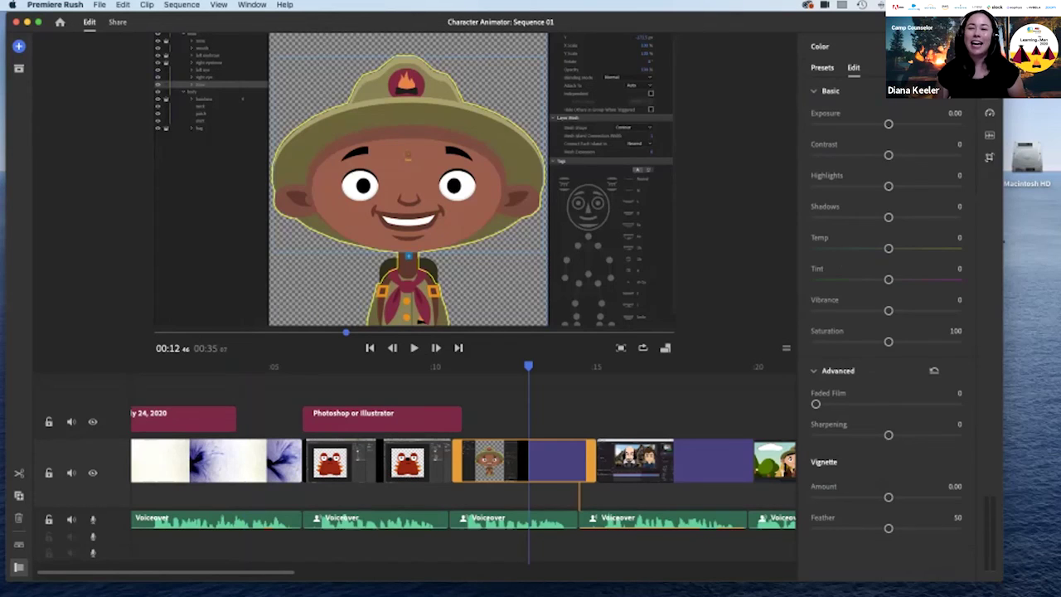
{"action": "left_click", "coordinate": [989, 113]}
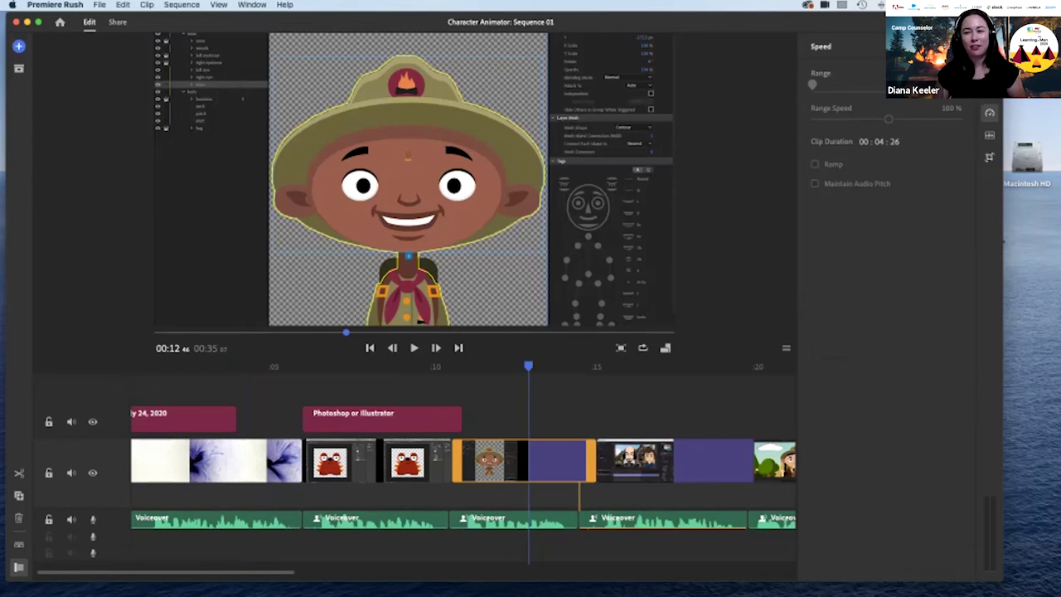
{"action": "left_click", "coordinate": [989, 134]}
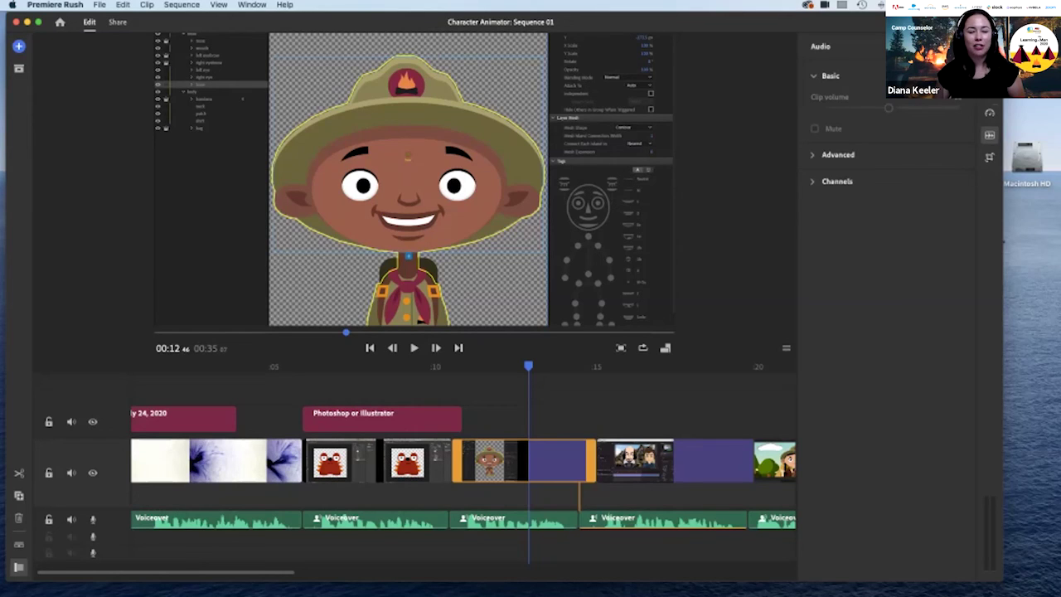
{"action": "left_click", "coordinate": [554, 520]}
{"action": "mouse_move", "coordinate": [862, 240]}
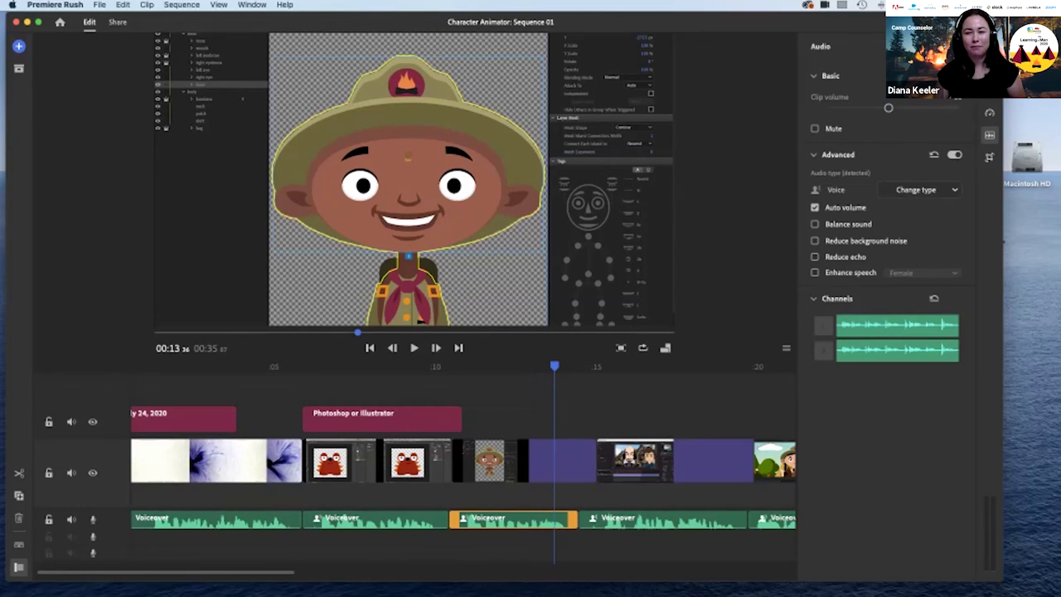
{"action": "left_click", "coordinate": [989, 158]}
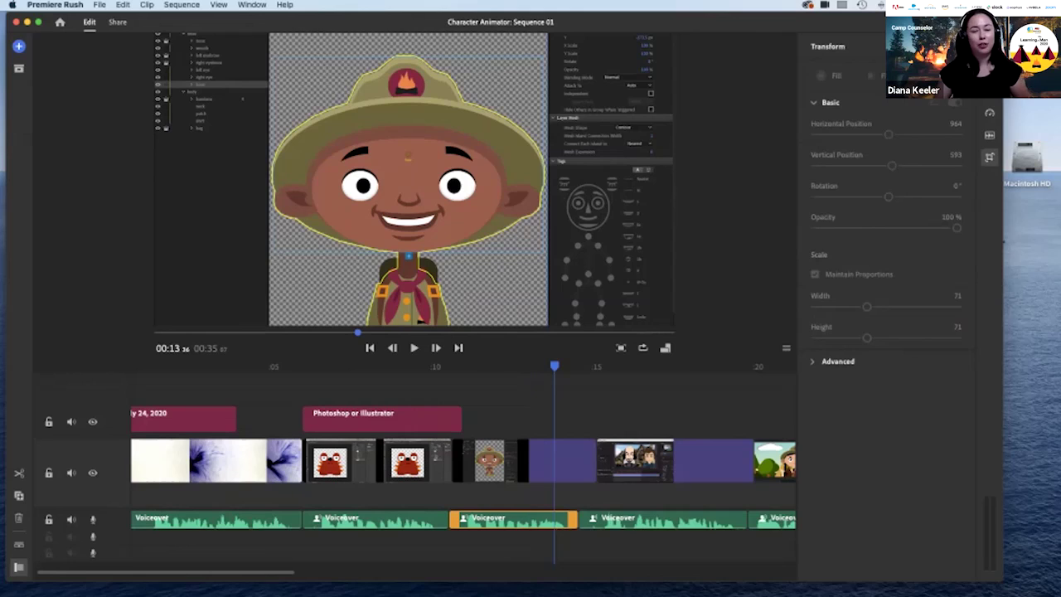
Play back the sequence from near the beginning until just past the "Schedule an Appointment!" title
{"action": "left_click_drag", "start_coordinate": [554, 366], "coordinate": [552, 367]}
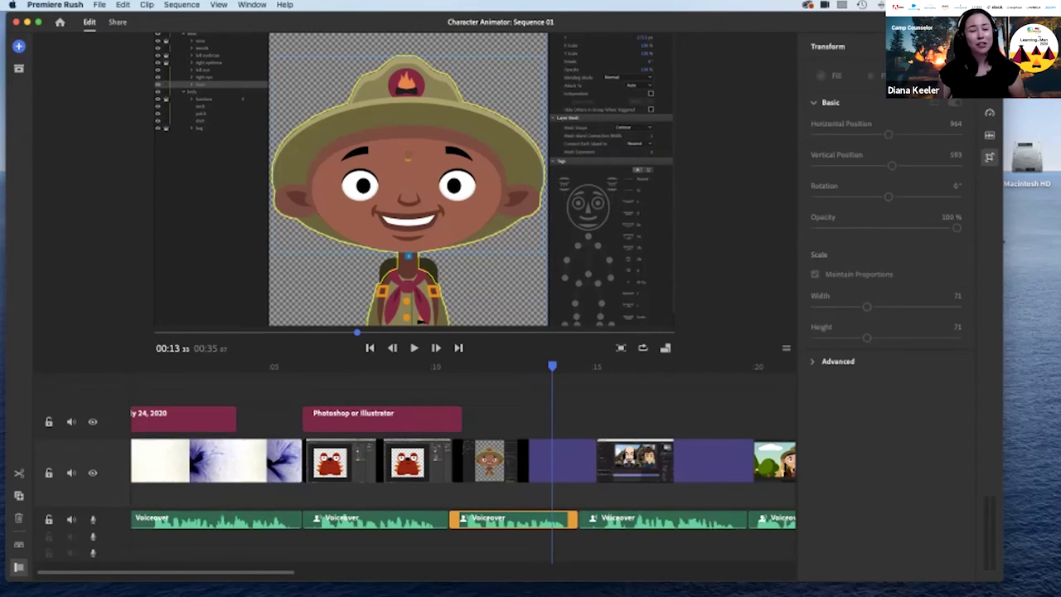
{"action": "key", "text": "Home"}
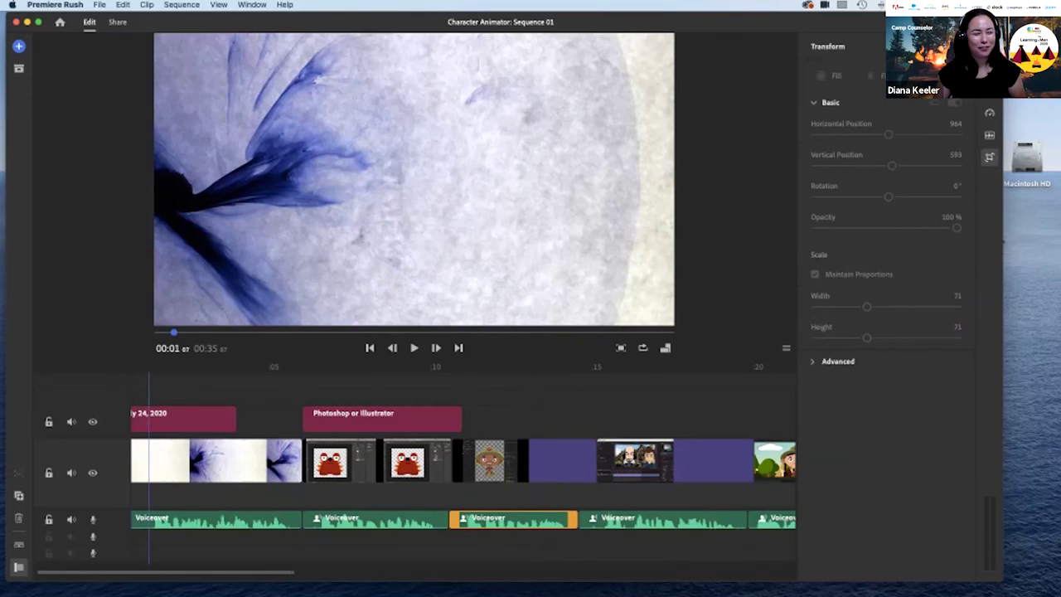
{"action": "left_click", "coordinate": [193, 418]}
{"action": "key", "text": "space"}
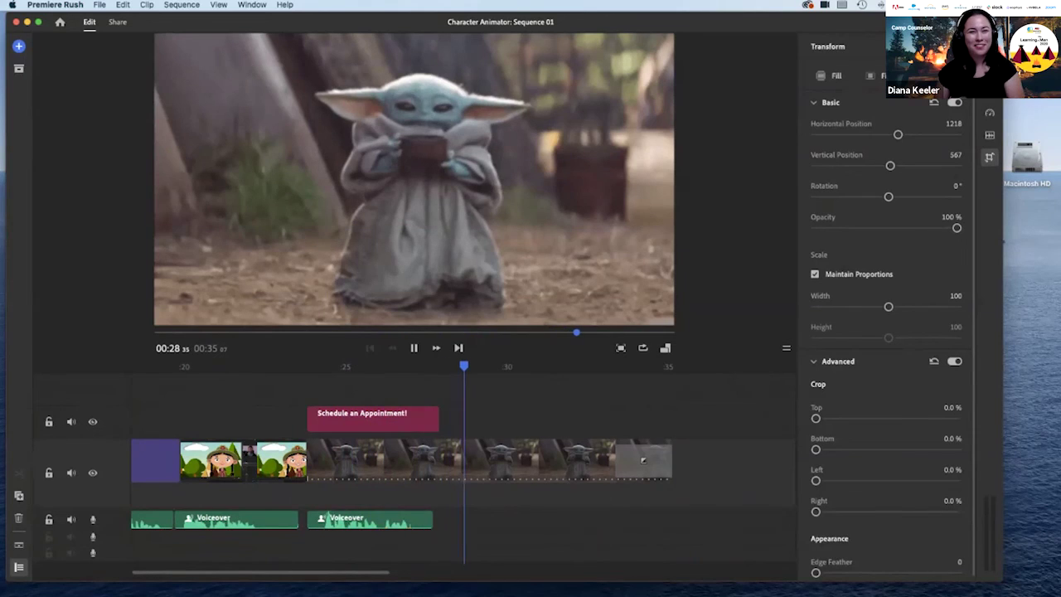
{"action": "key", "text": "space"}
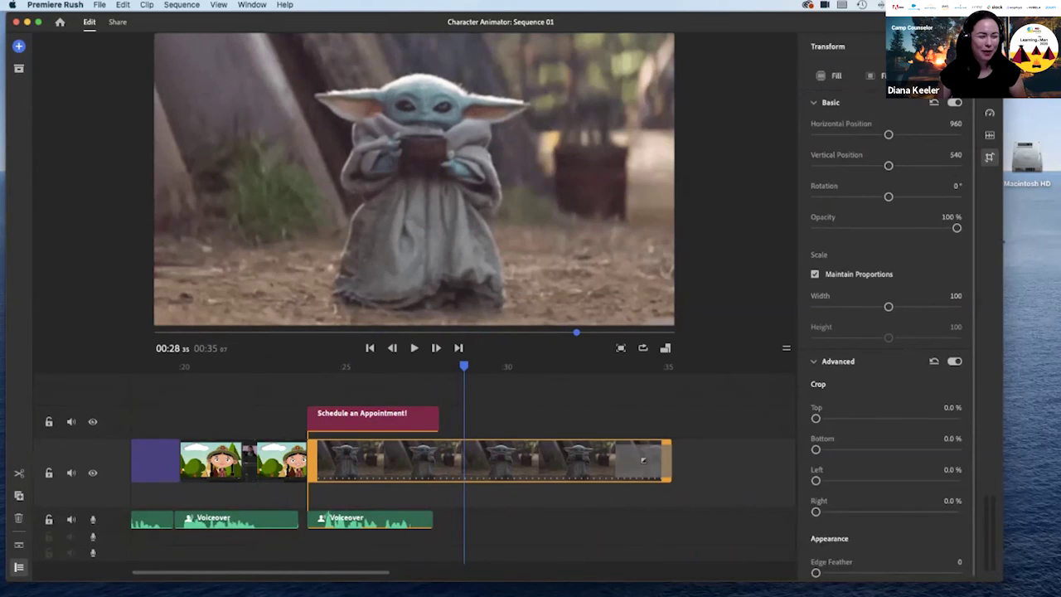
Shorten the end of the second-to-last voiceover clip and target the first audio track for recording, with the playhead on the Shakespeare clip
{"action": "left_click_drag", "start_coordinate": [296, 520], "coordinate": [281, 519]}
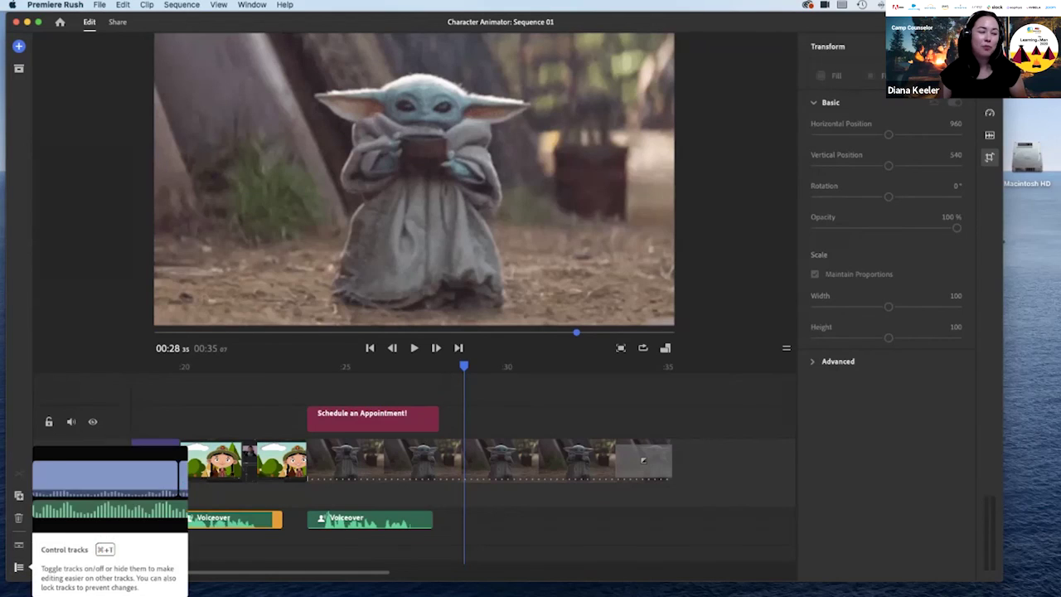
{"action": "left_click", "coordinate": [18, 566]}
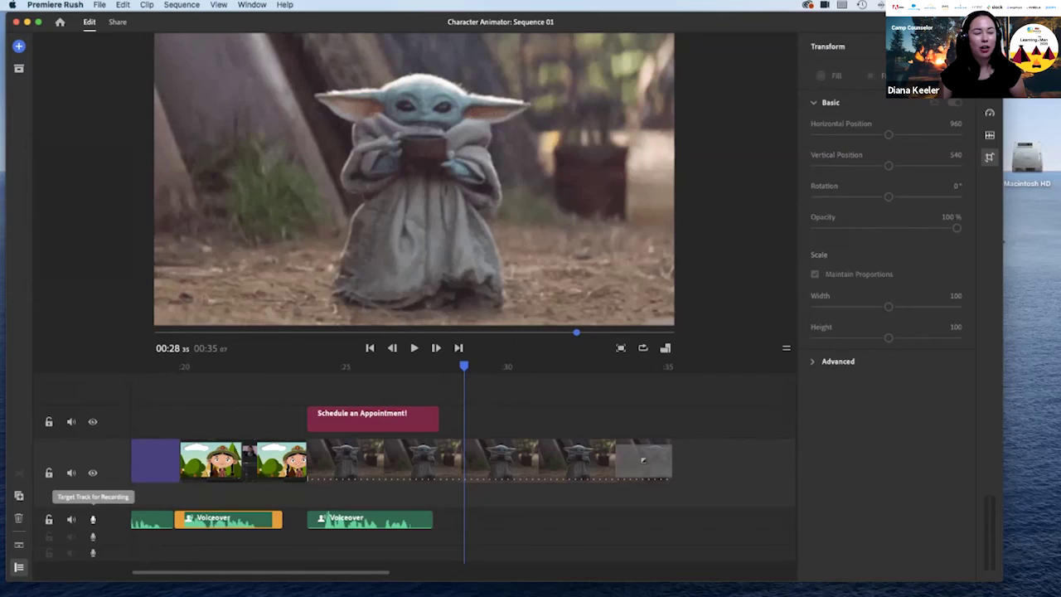
{"action": "left_click", "coordinate": [92, 519]}
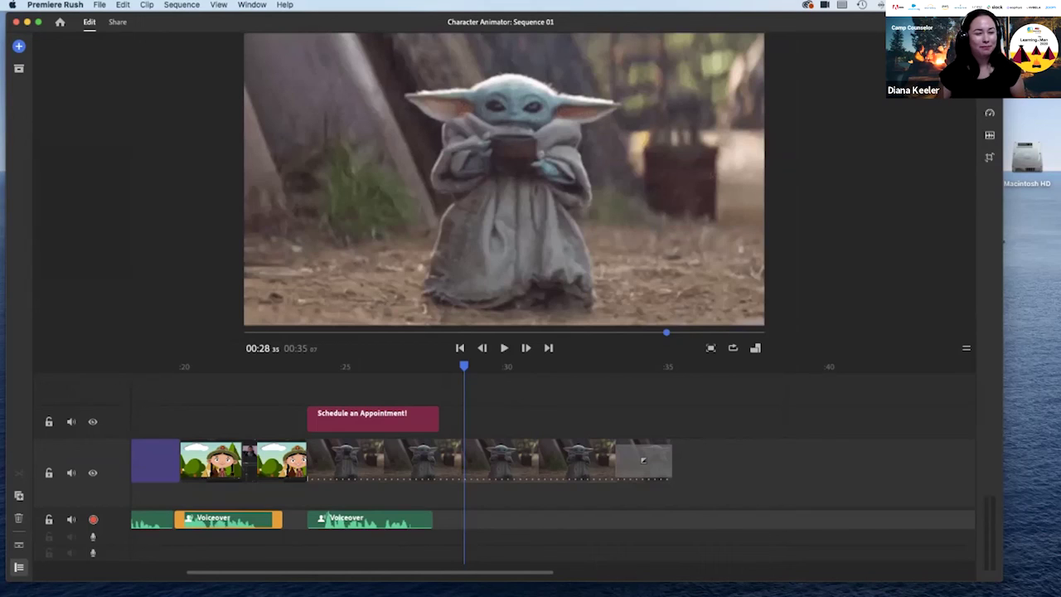
{"action": "left_click_drag", "start_coordinate": [464, 365], "coordinate": [135, 366]}
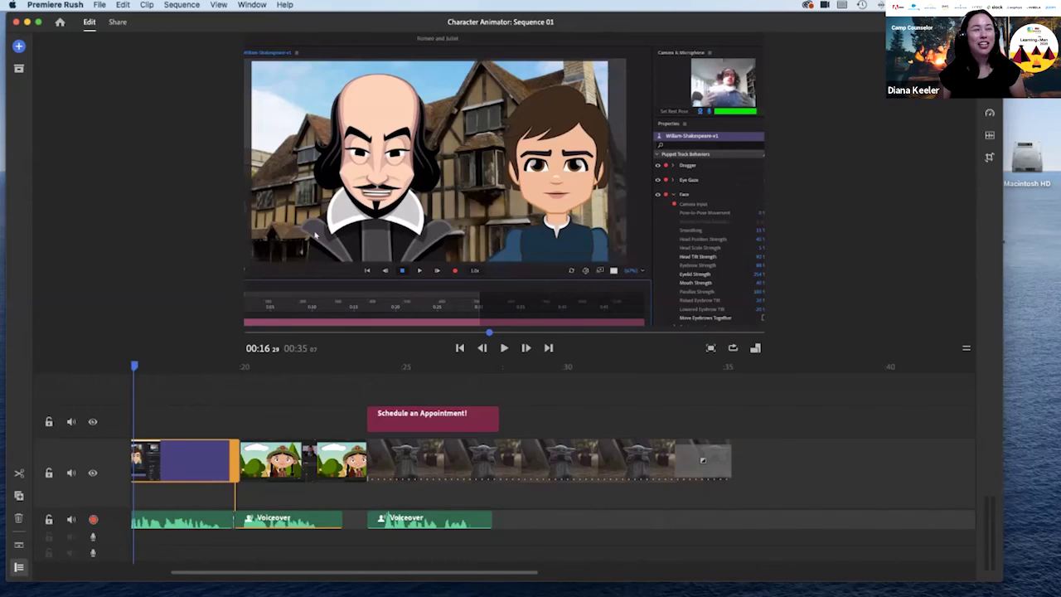
Open the sharing settings for the sequence and show the YouTube publishing options
{"action": "left_click", "coordinate": [118, 23]}
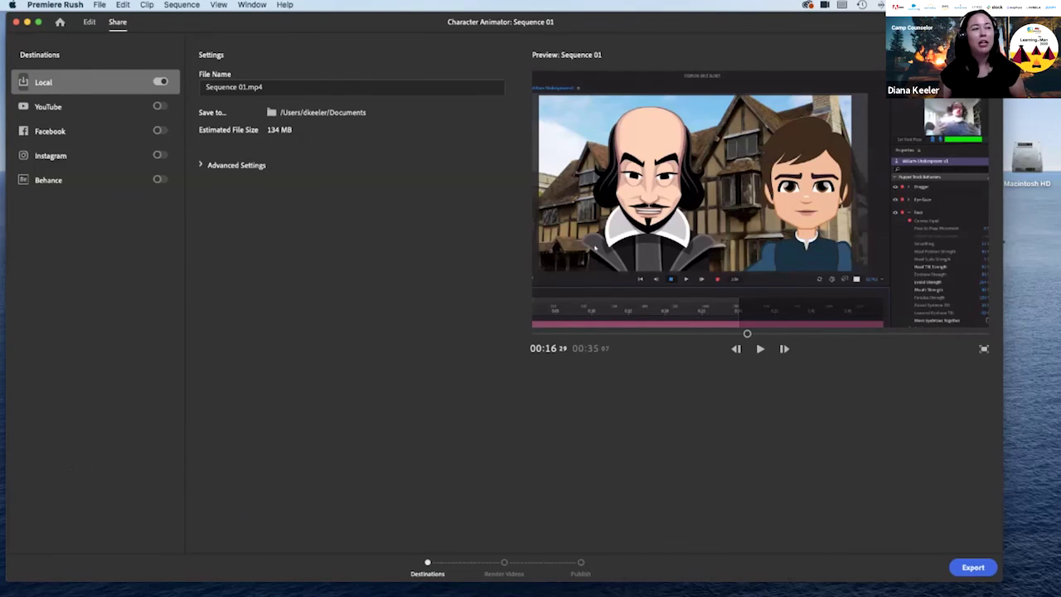
{"action": "left_click", "coordinate": [50, 107]}
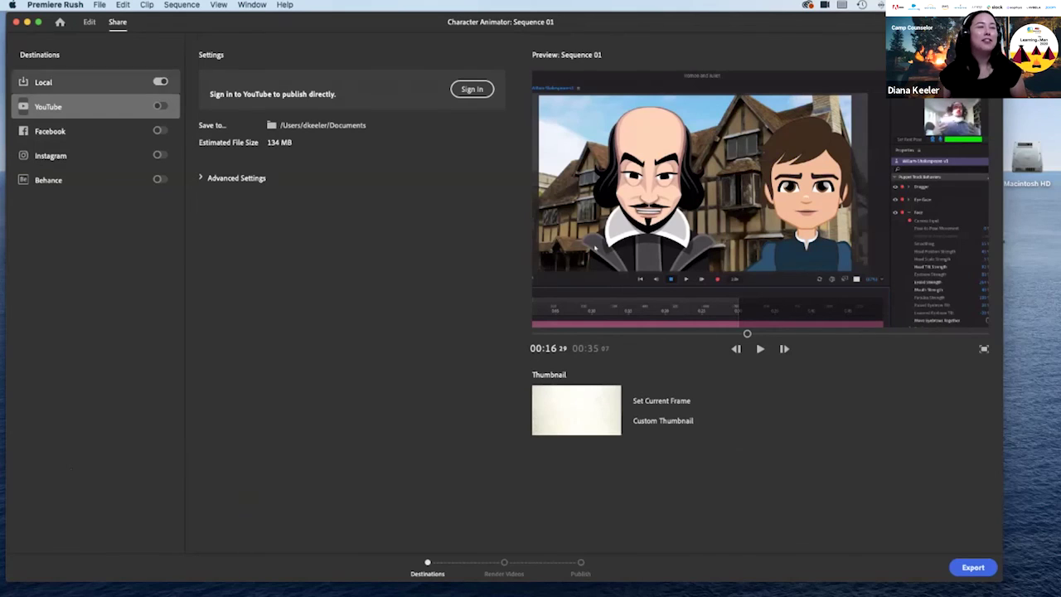
Choose the local export destination and name the output file "Overview of CA"
{"action": "left_click", "coordinate": [66, 82]}
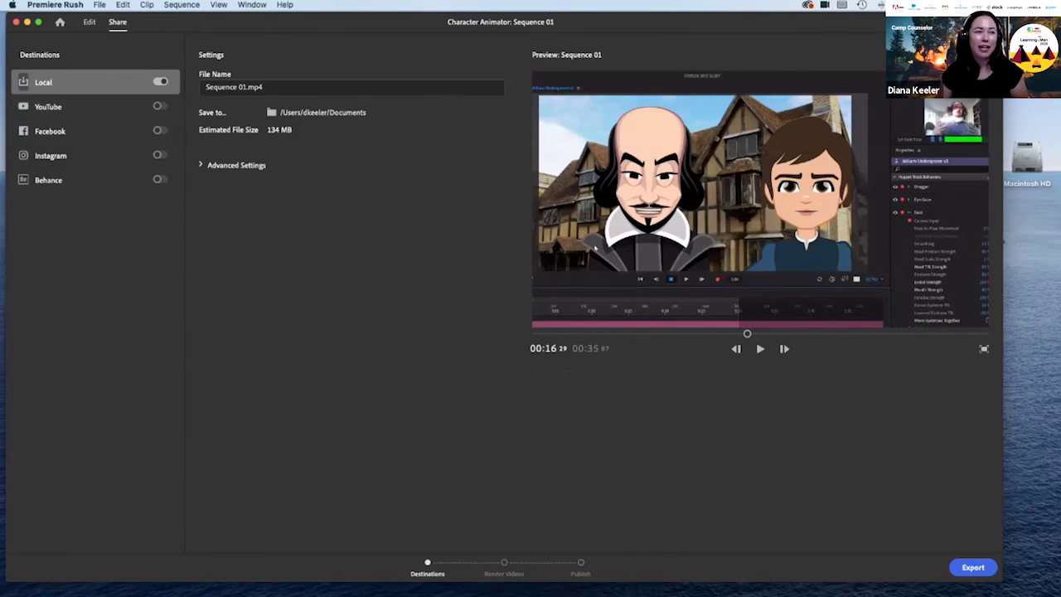
{"action": "left_click", "coordinate": [273, 87]}
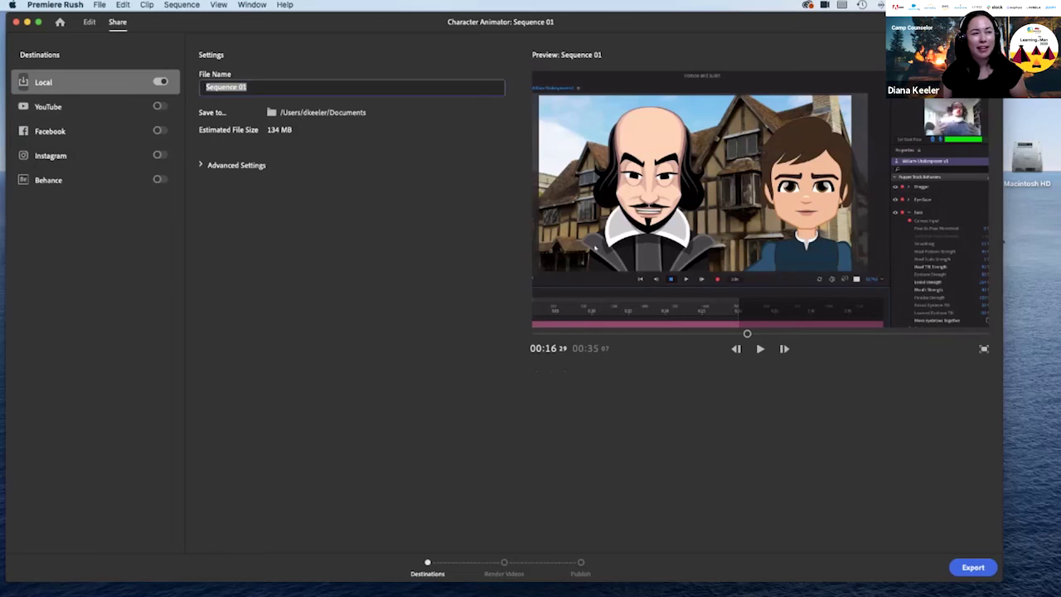
{"action": "type", "text": "Ov"}
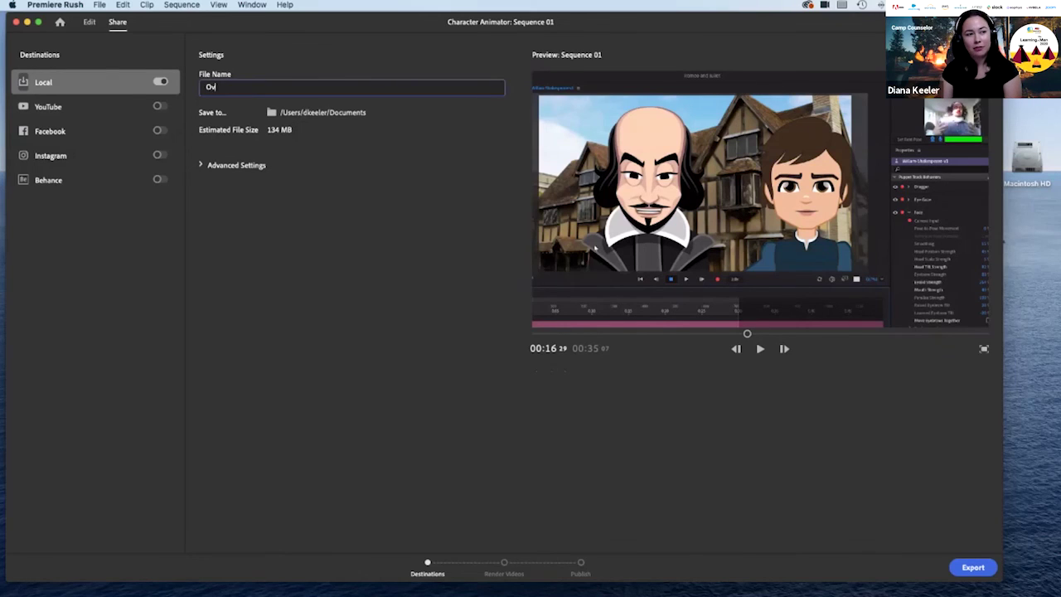
{"action": "type", "text": "erview of CA"}
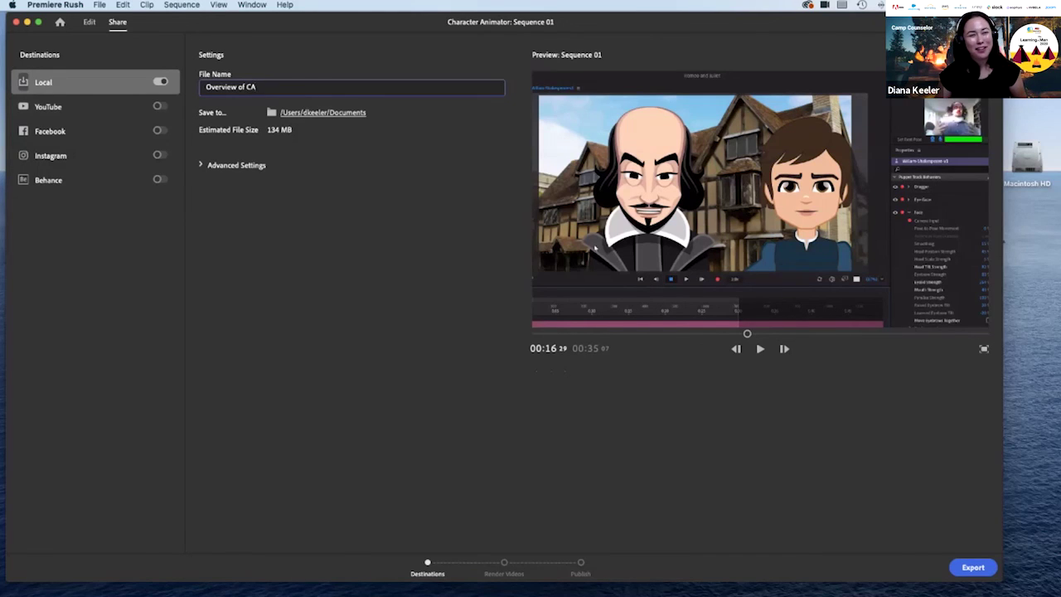
Show the advanced settings of the local export and move the preview to about 00:27 in the sequence
{"action": "left_click", "coordinate": [202, 164]}
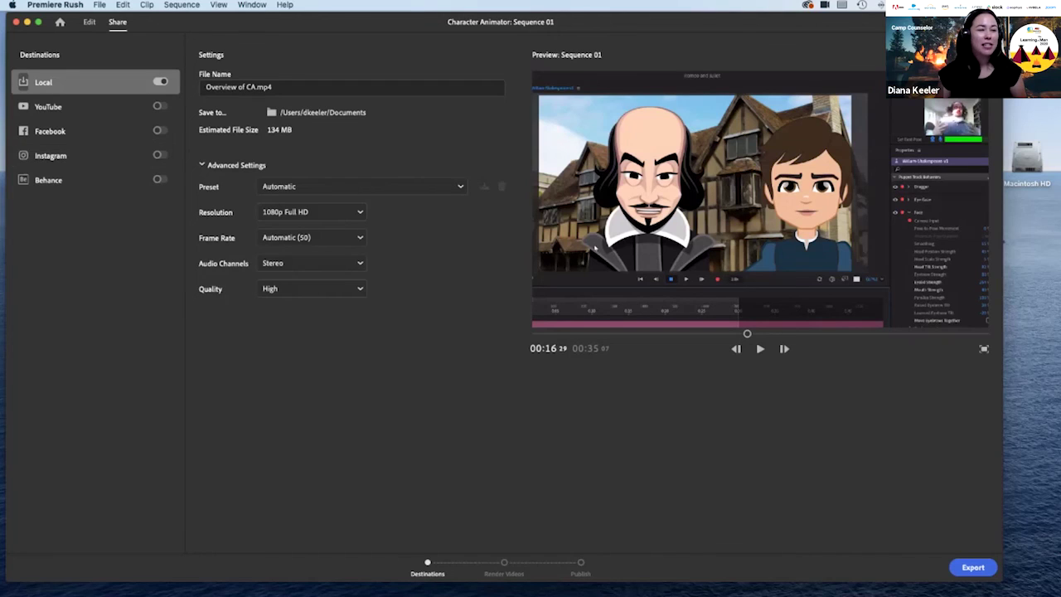
{"action": "left_click_drag", "start_coordinate": [746, 334], "coordinate": [890, 333]}
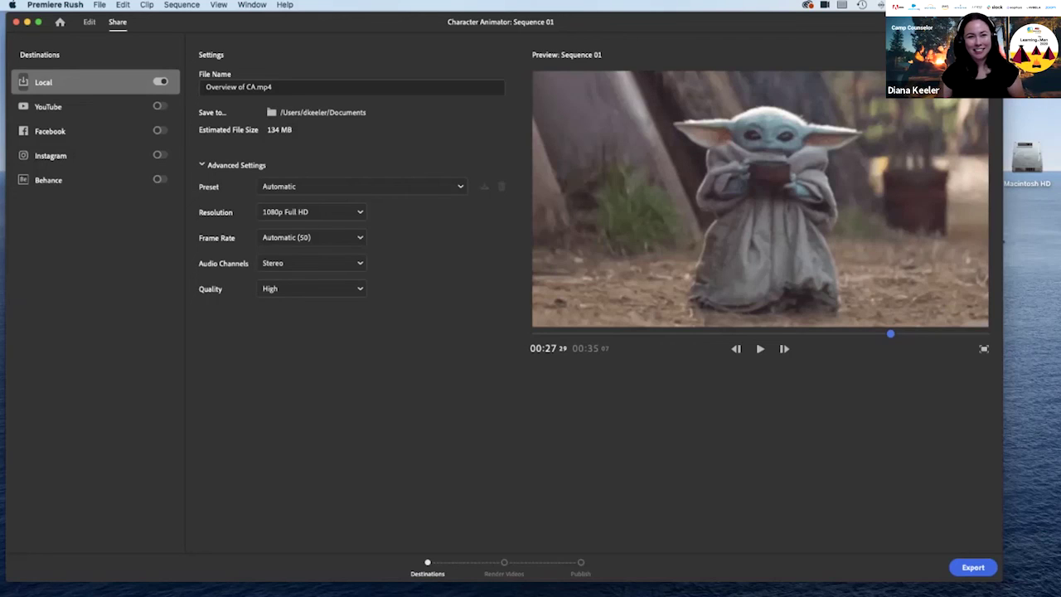
Minimize the video editor, switch to the "Learning Man deck" in Google Slides and present it from the "How do I get Premiere Rush?" slide
{"action": "left_click", "coordinate": [27, 21]}
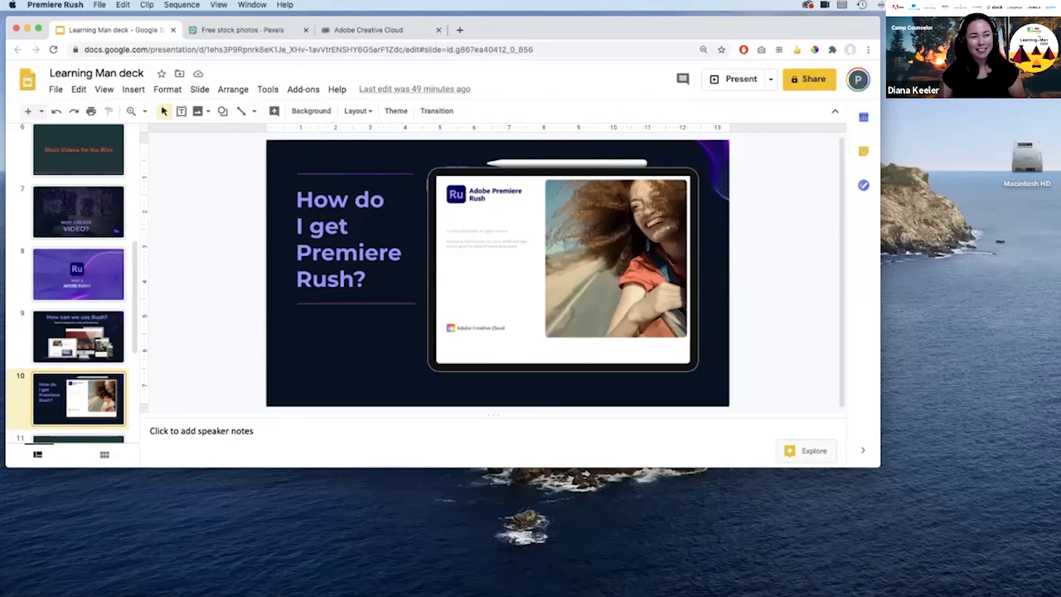
{"action": "scroll", "coordinate": [78, 286], "scroll_direction": "down", "scroll_amount": 2}
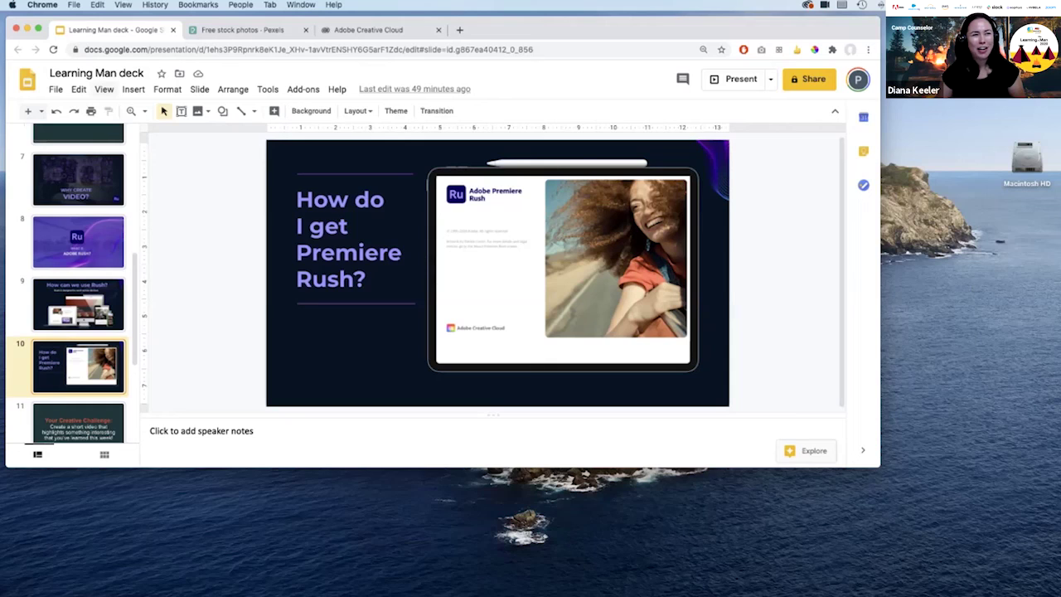
{"action": "left_click", "coordinate": [103, 89]}
{"action": "left_click", "coordinate": [128, 110]}
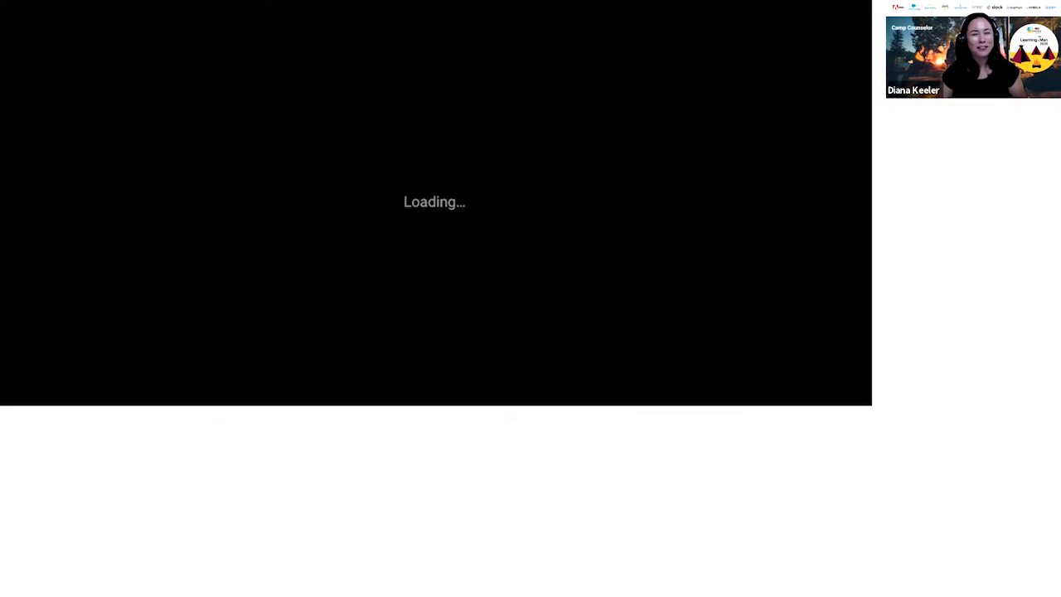